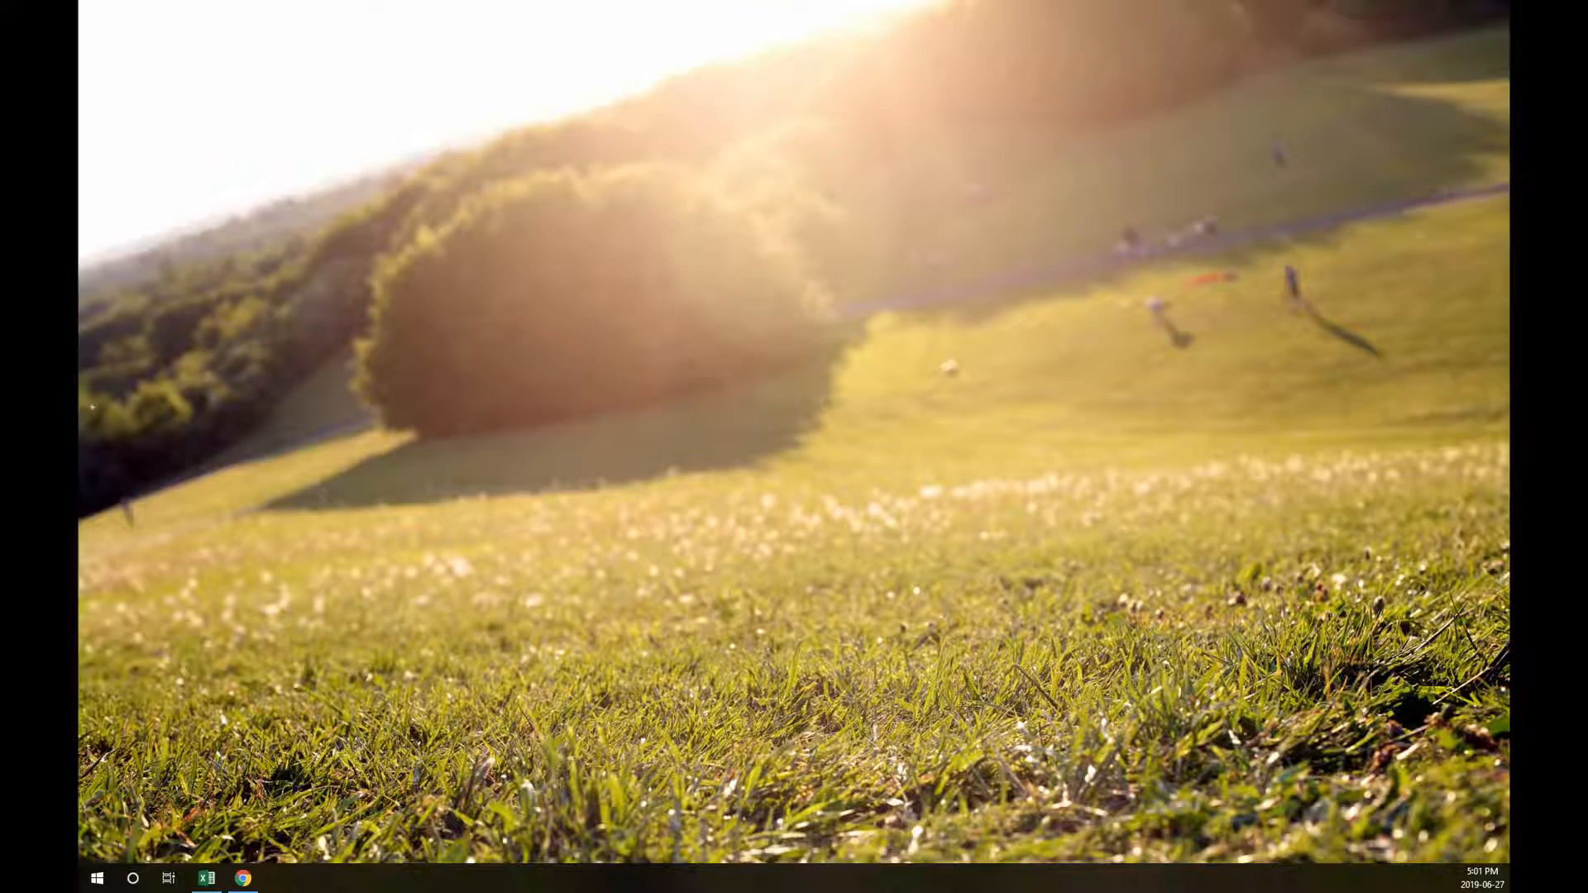
Switch to the Weight and Balance Calculator workbook in Excel and examine the item, weight and moment columns and the total row
left_click(208, 881)
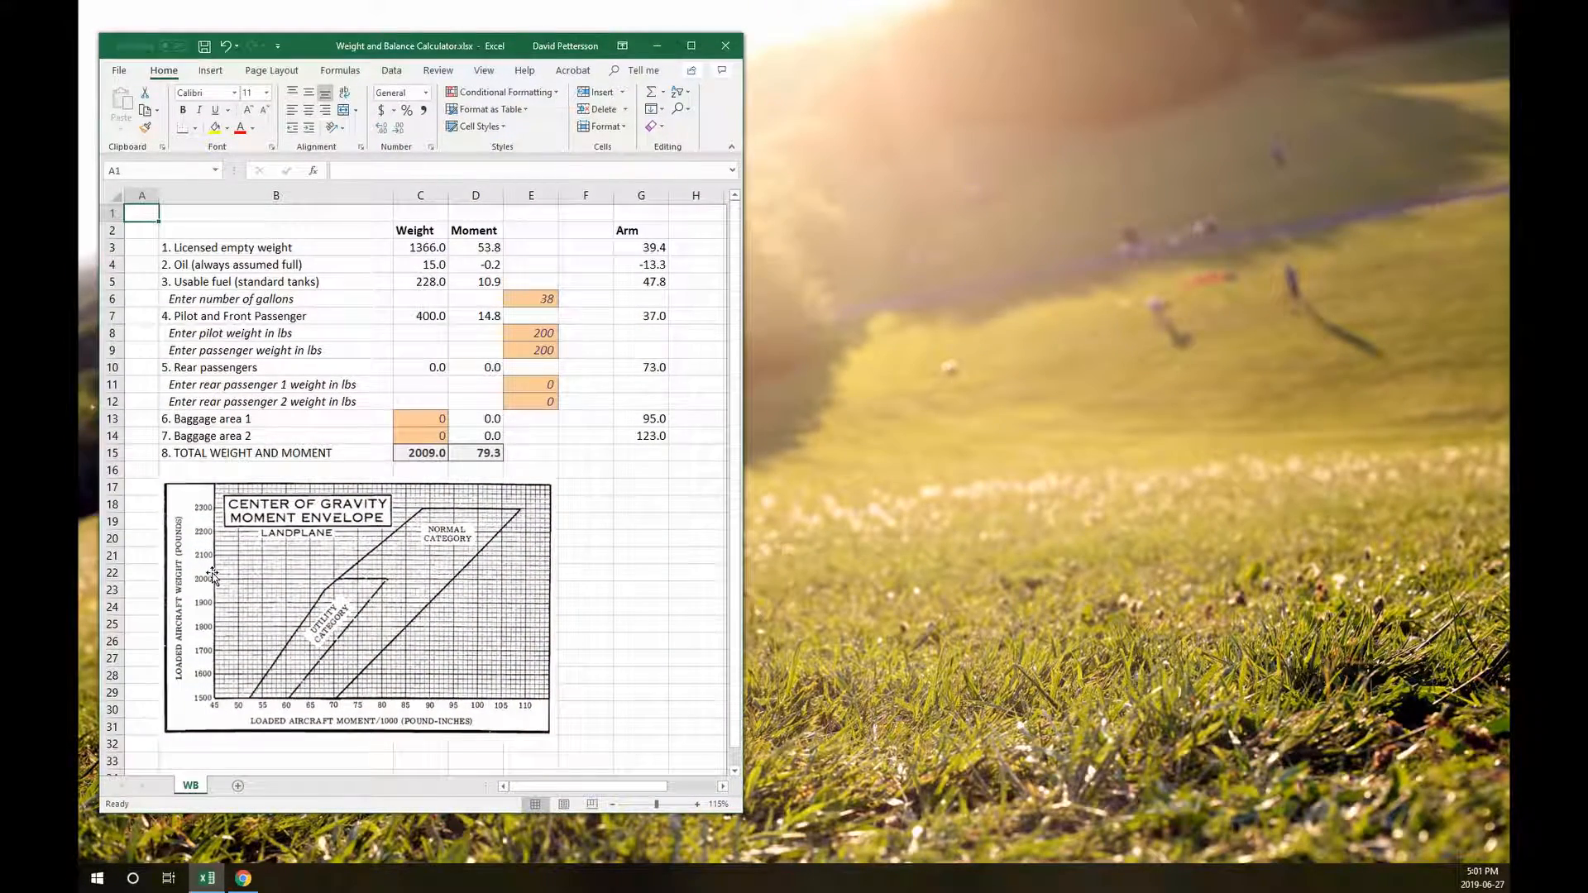
left_click(158, 231)
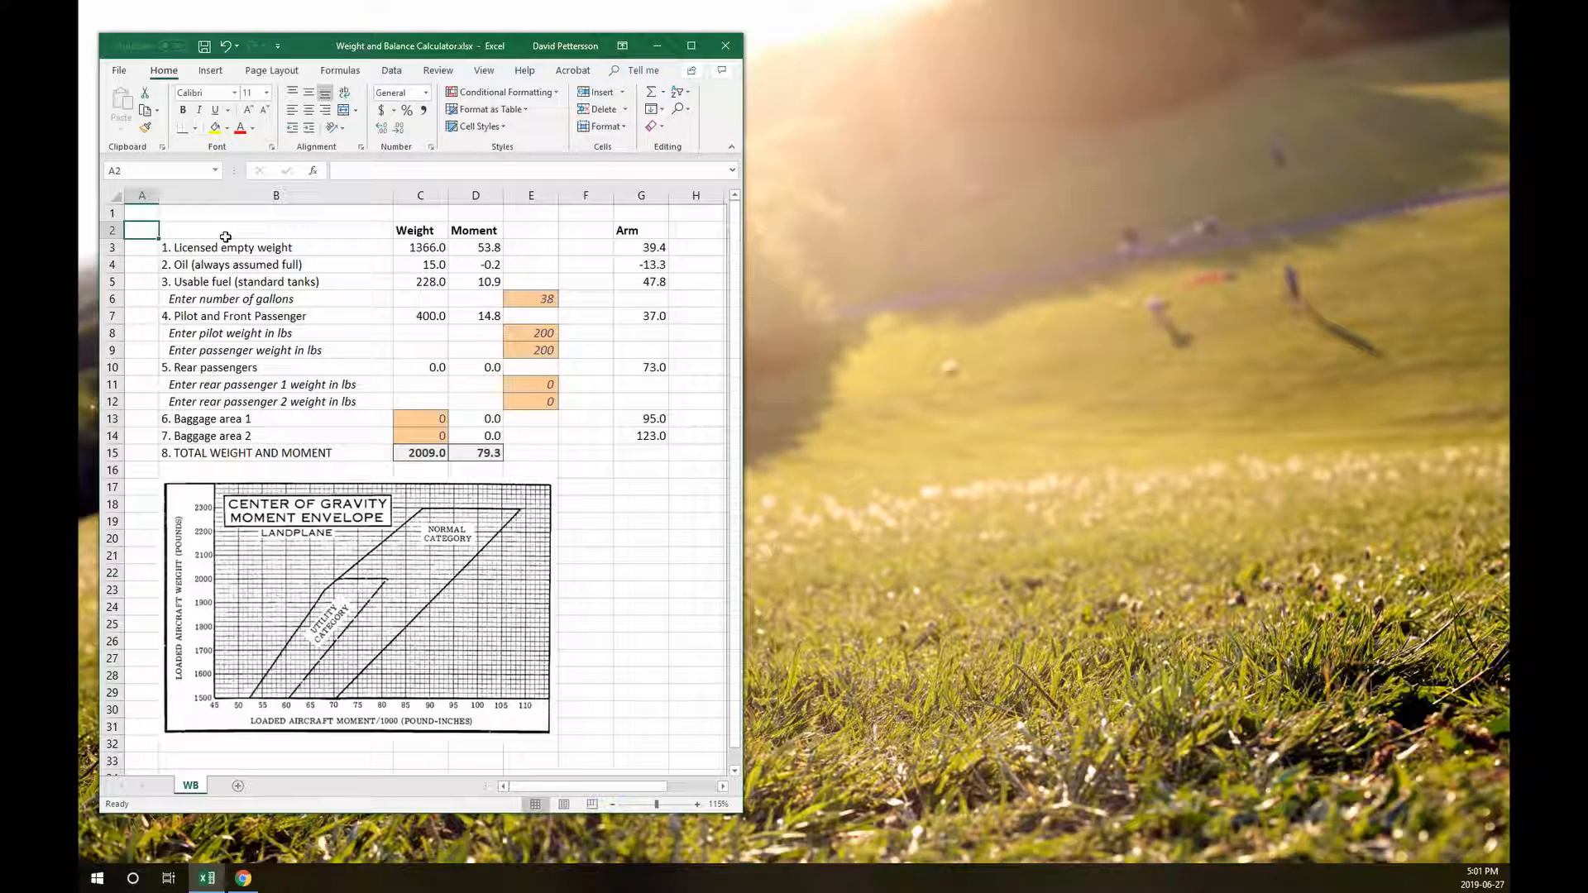
left_click_drag(217, 233, 218, 437)
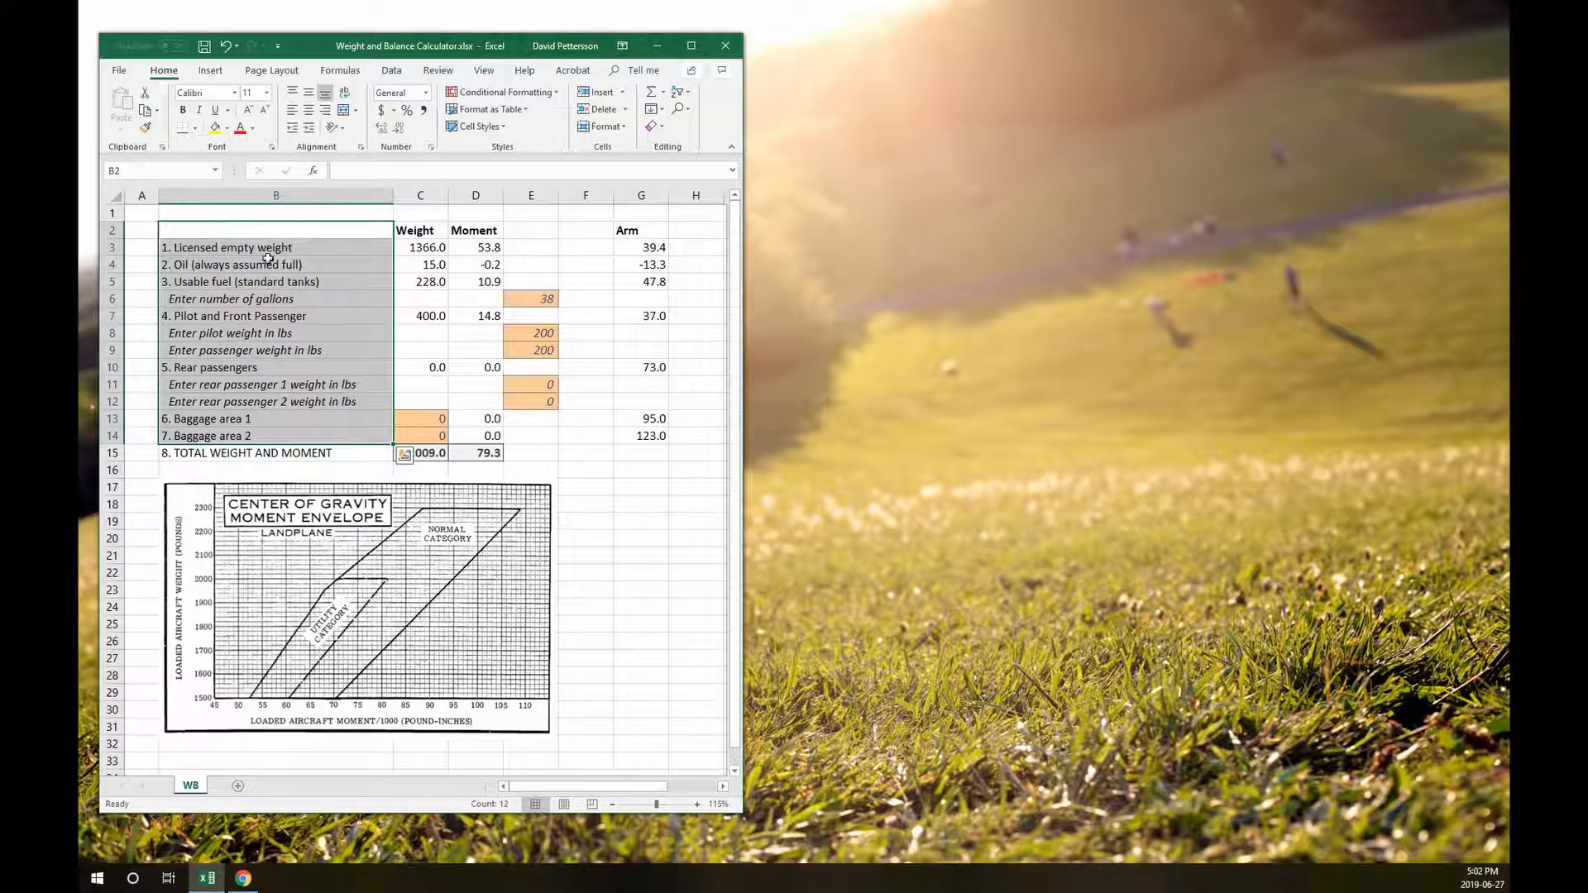
left_click_drag(405, 225, 418, 438)
left_click_drag(476, 231, 481, 439)
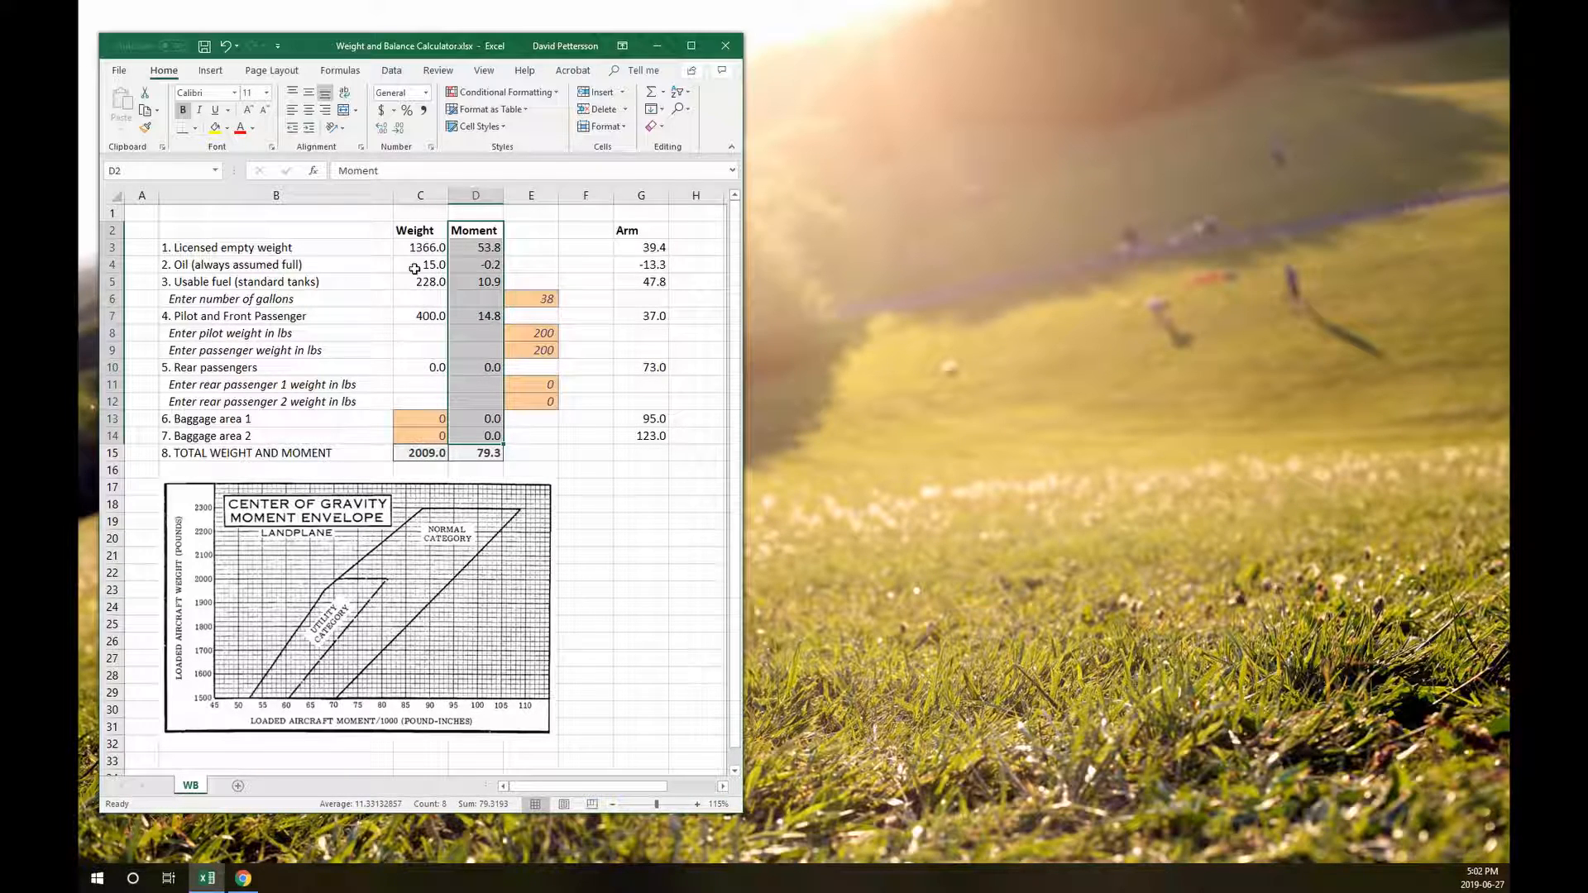
left_click_drag(312, 453, 468, 454)
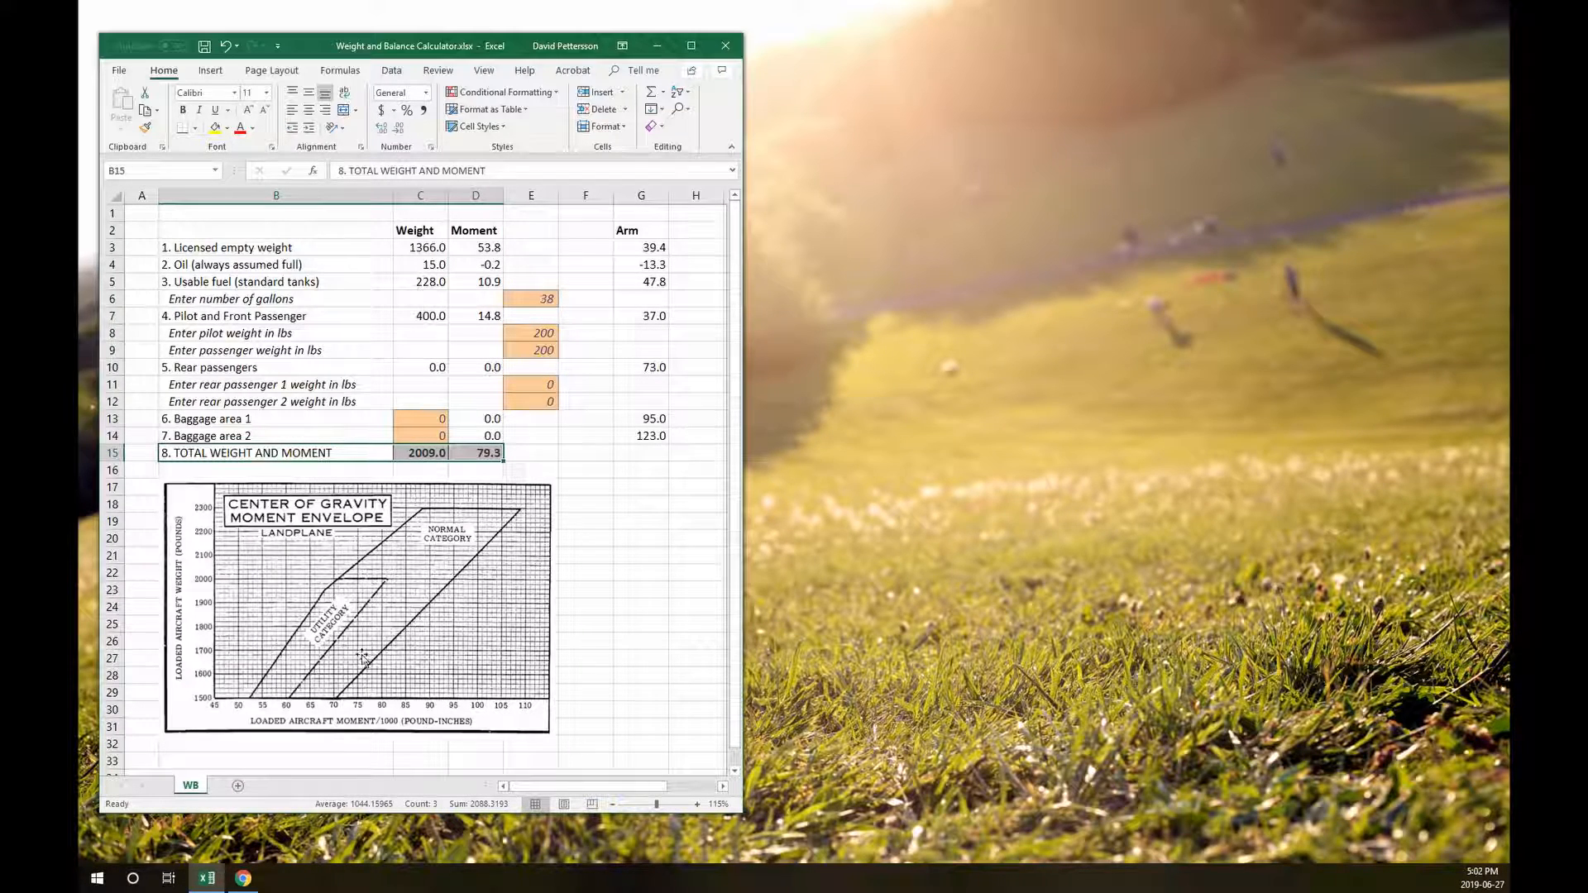
Examine the fuel, pilot and passenger input cells and the total weight and moment cells in the worksheet
left_click(314, 331)
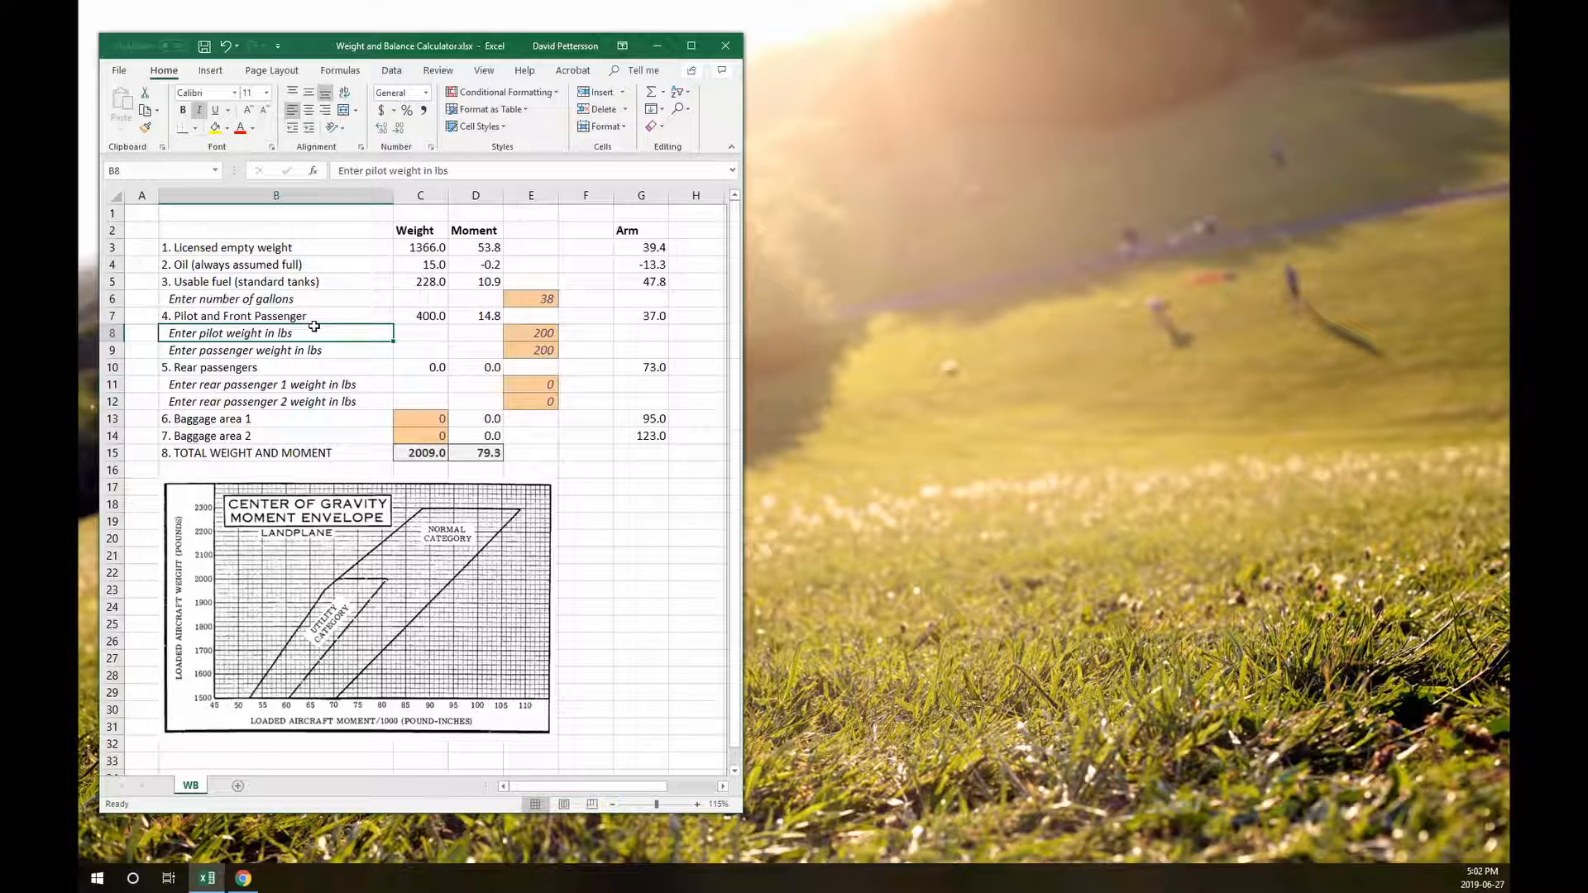
left_click(280, 280)
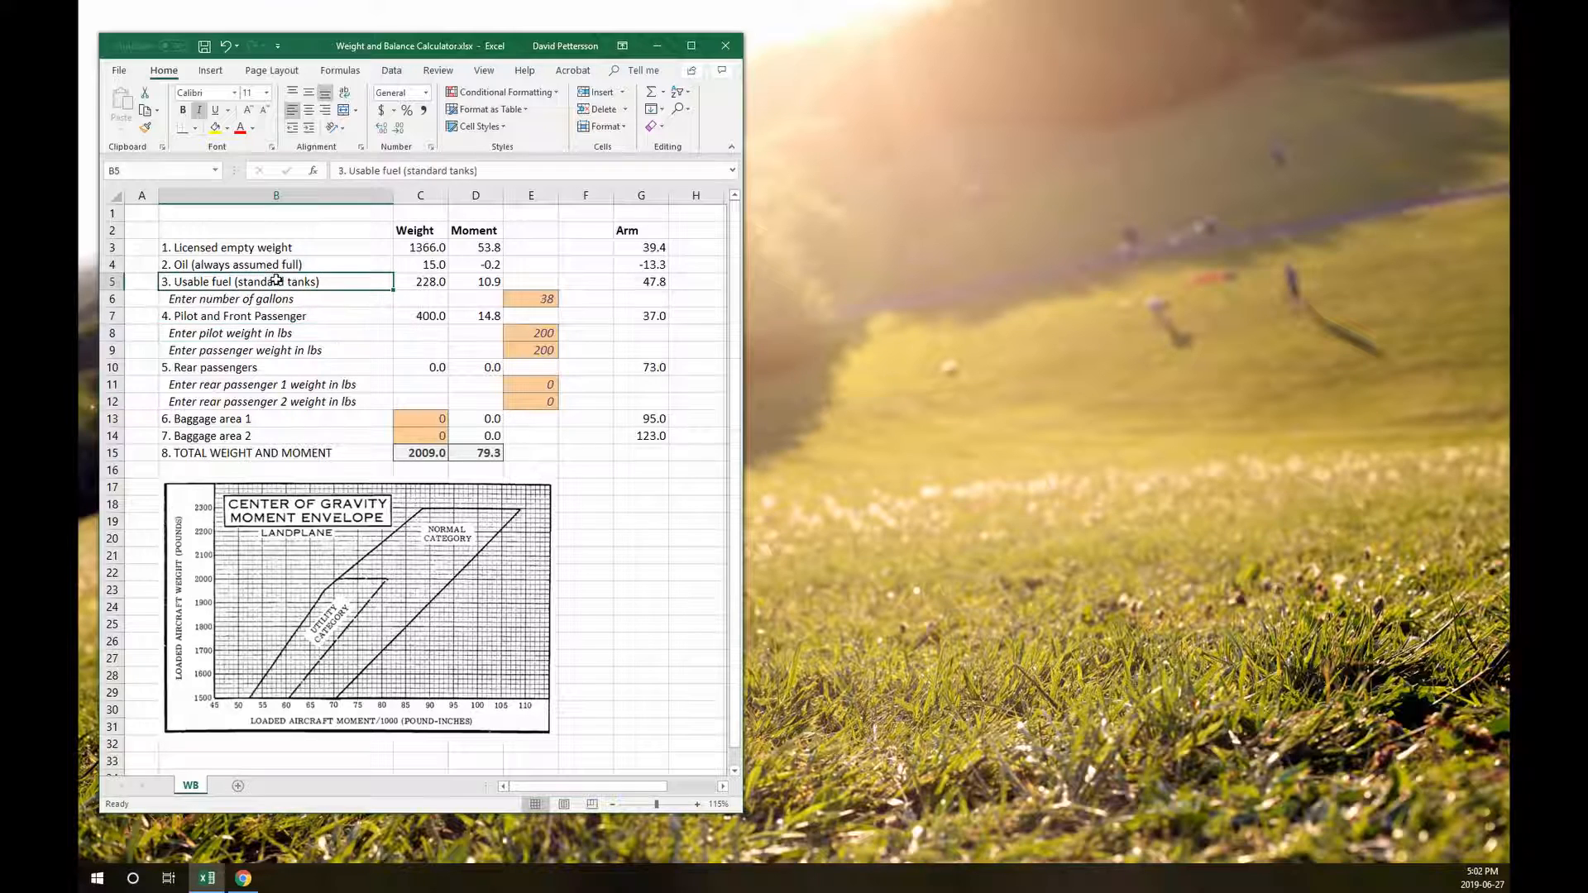
left_click(526, 301)
left_click(530, 333)
left_click(530, 350)
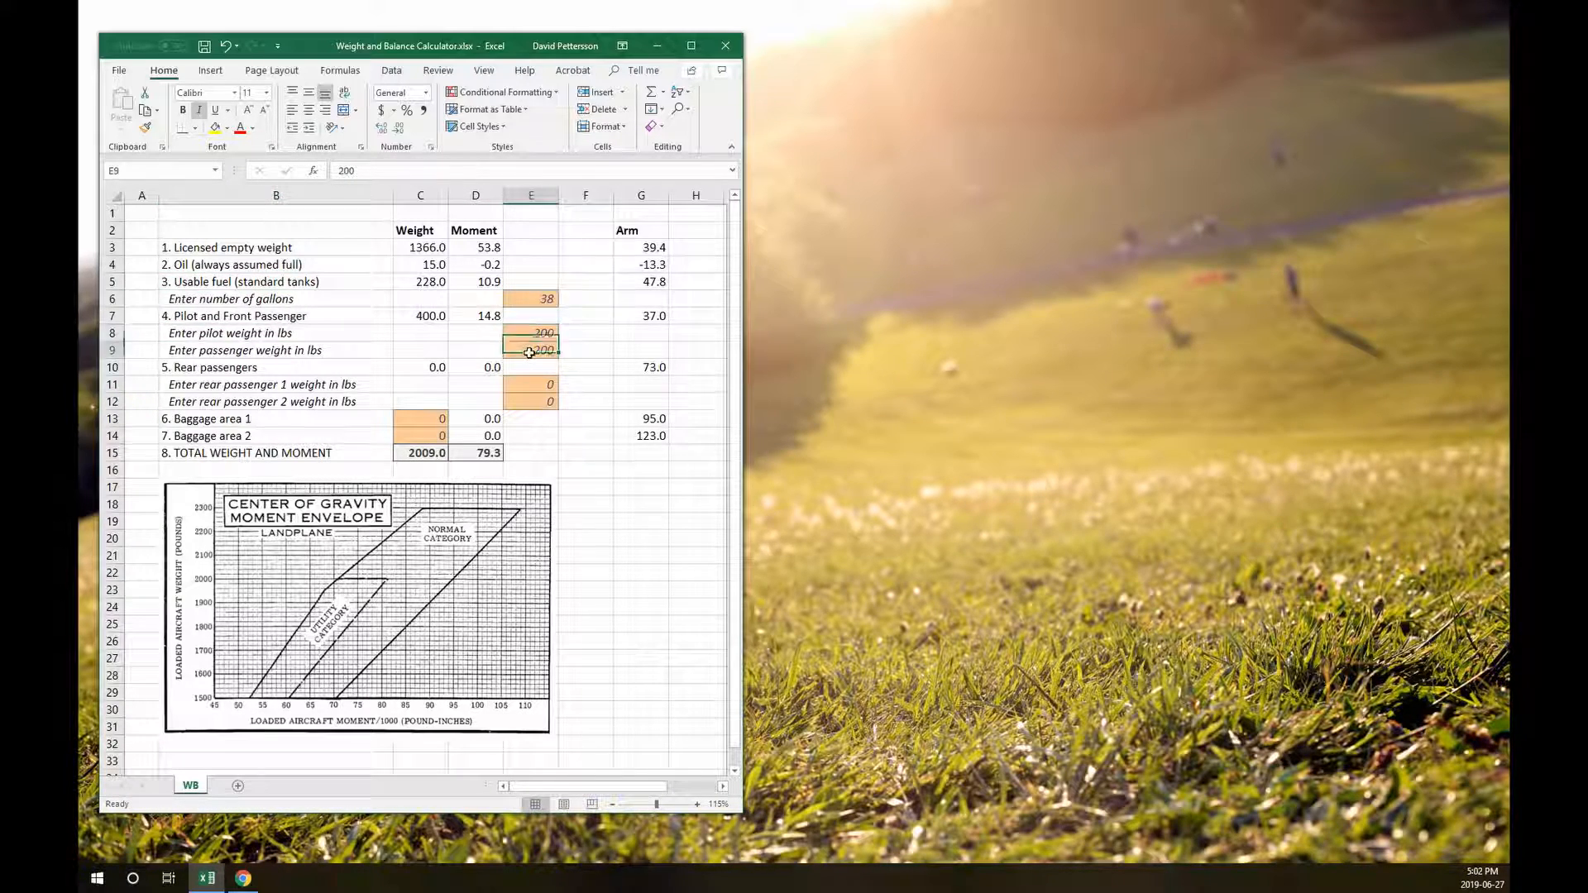
left_click(420, 454)
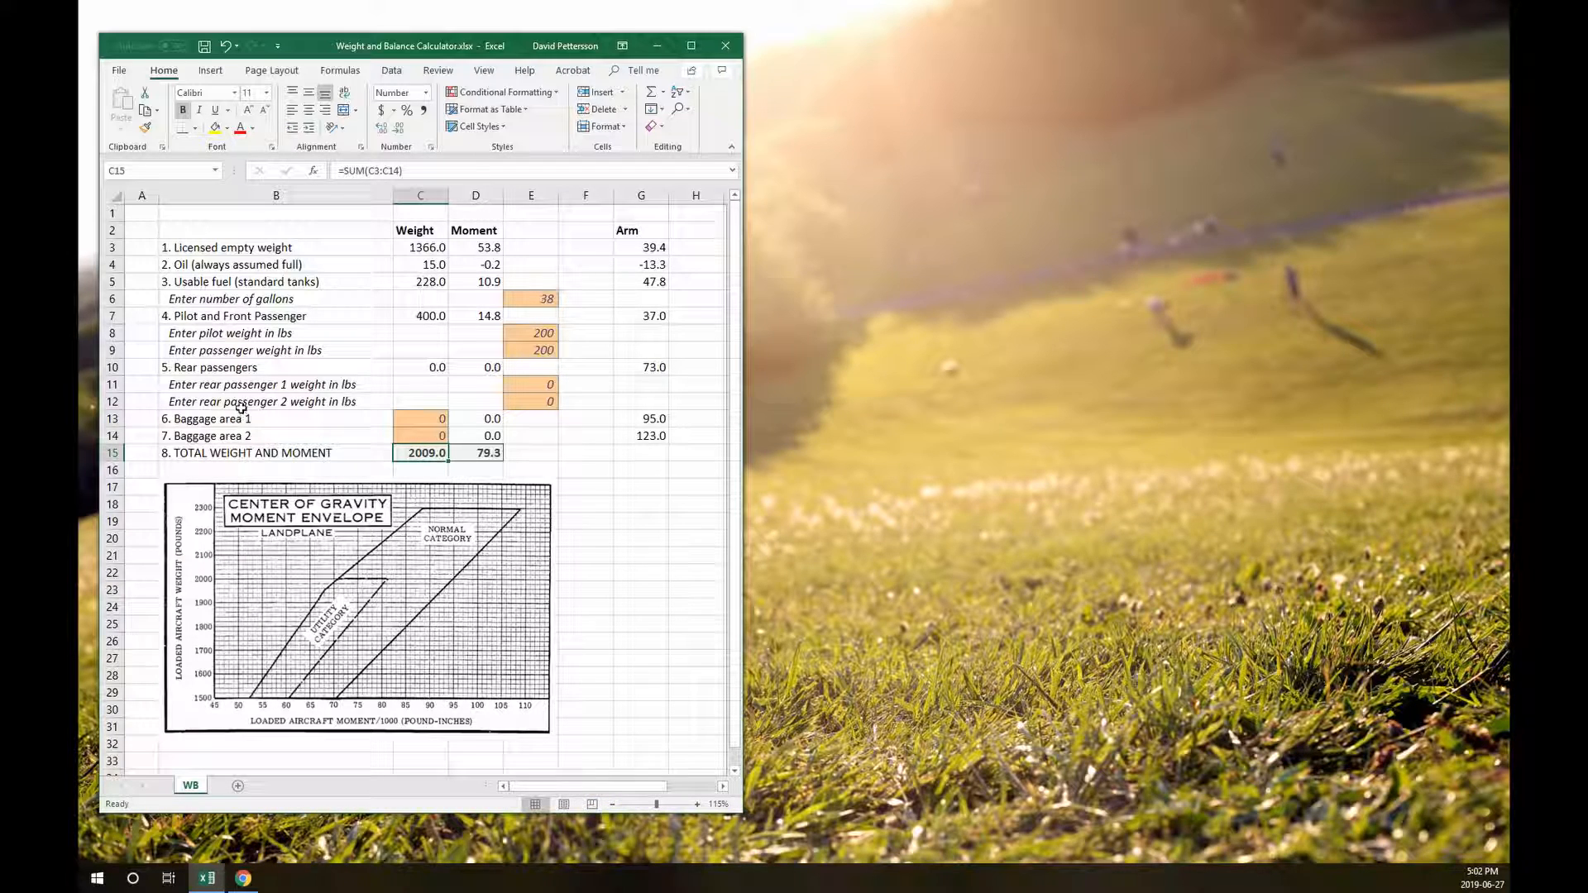
left_click(532, 470)
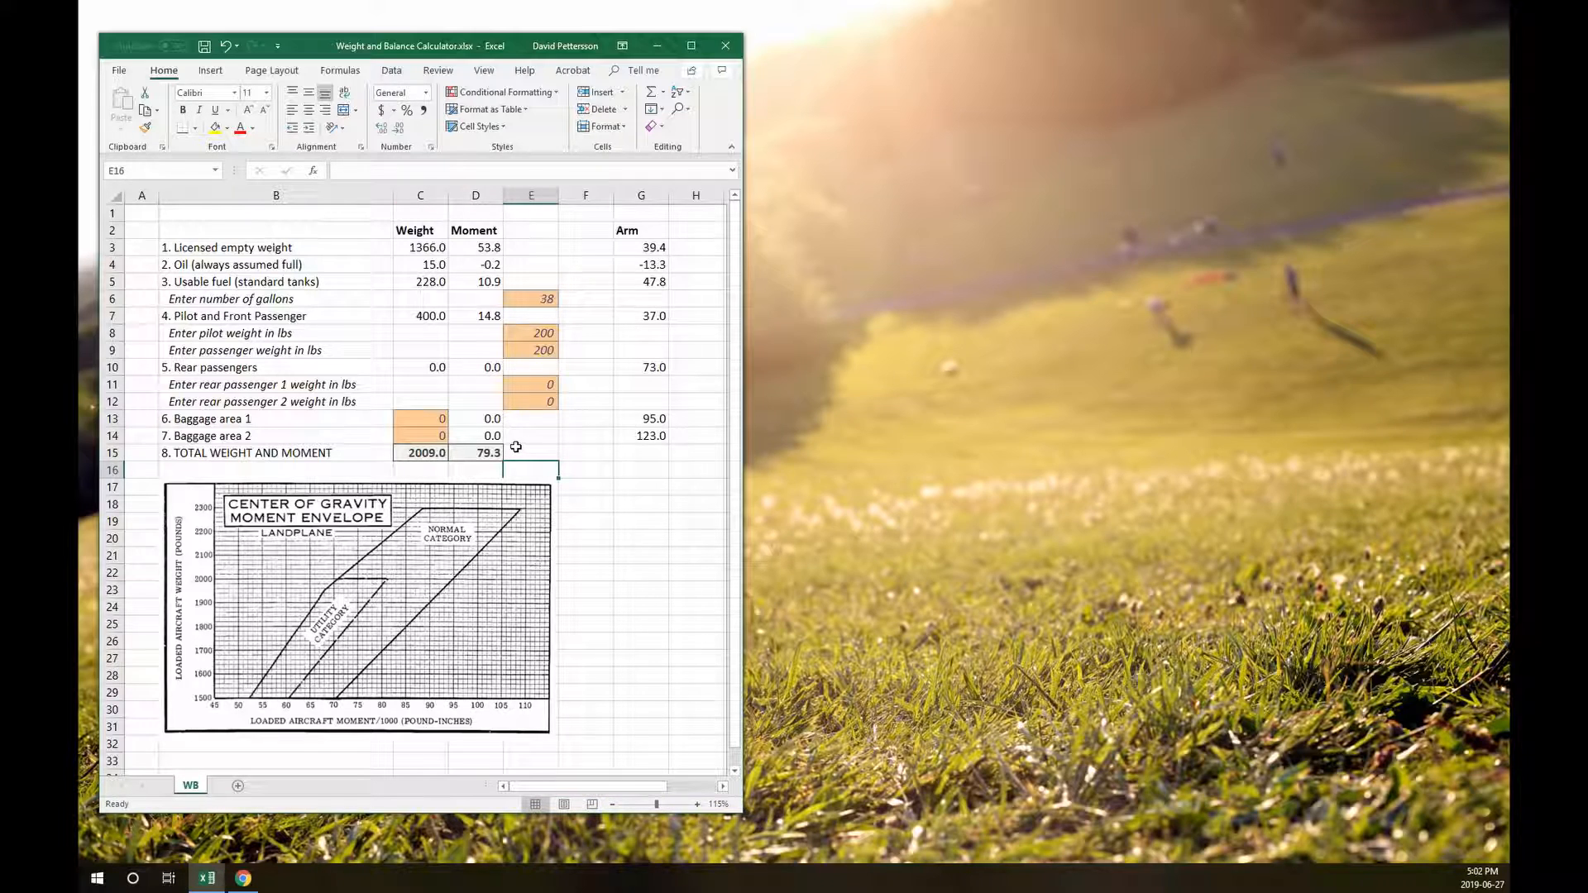
left_click_drag(488, 458, 422, 455)
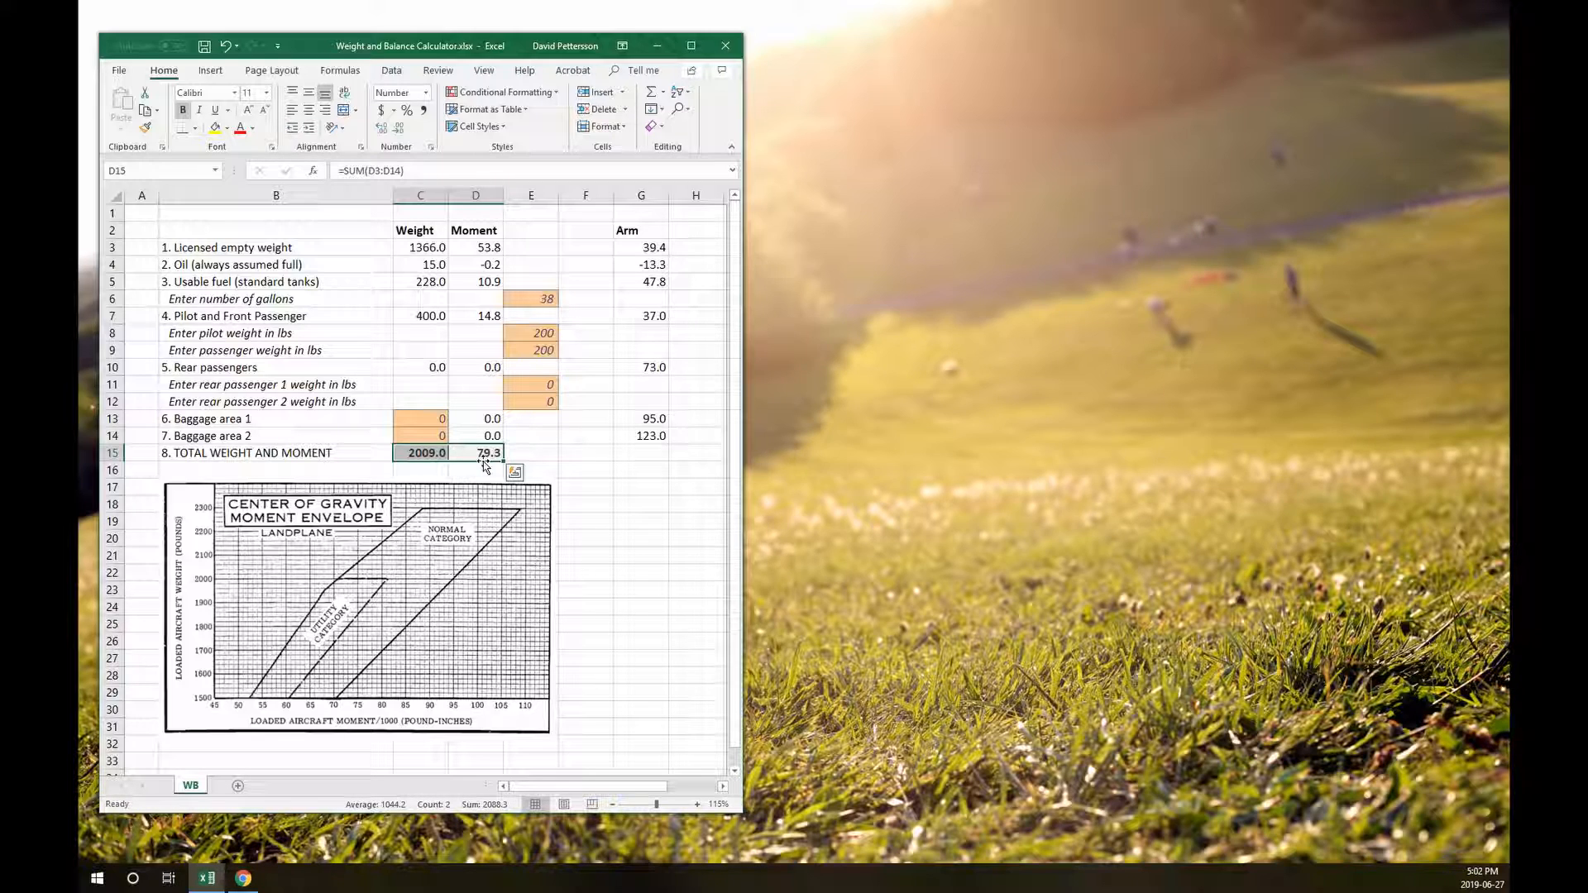
left_click(442, 453)
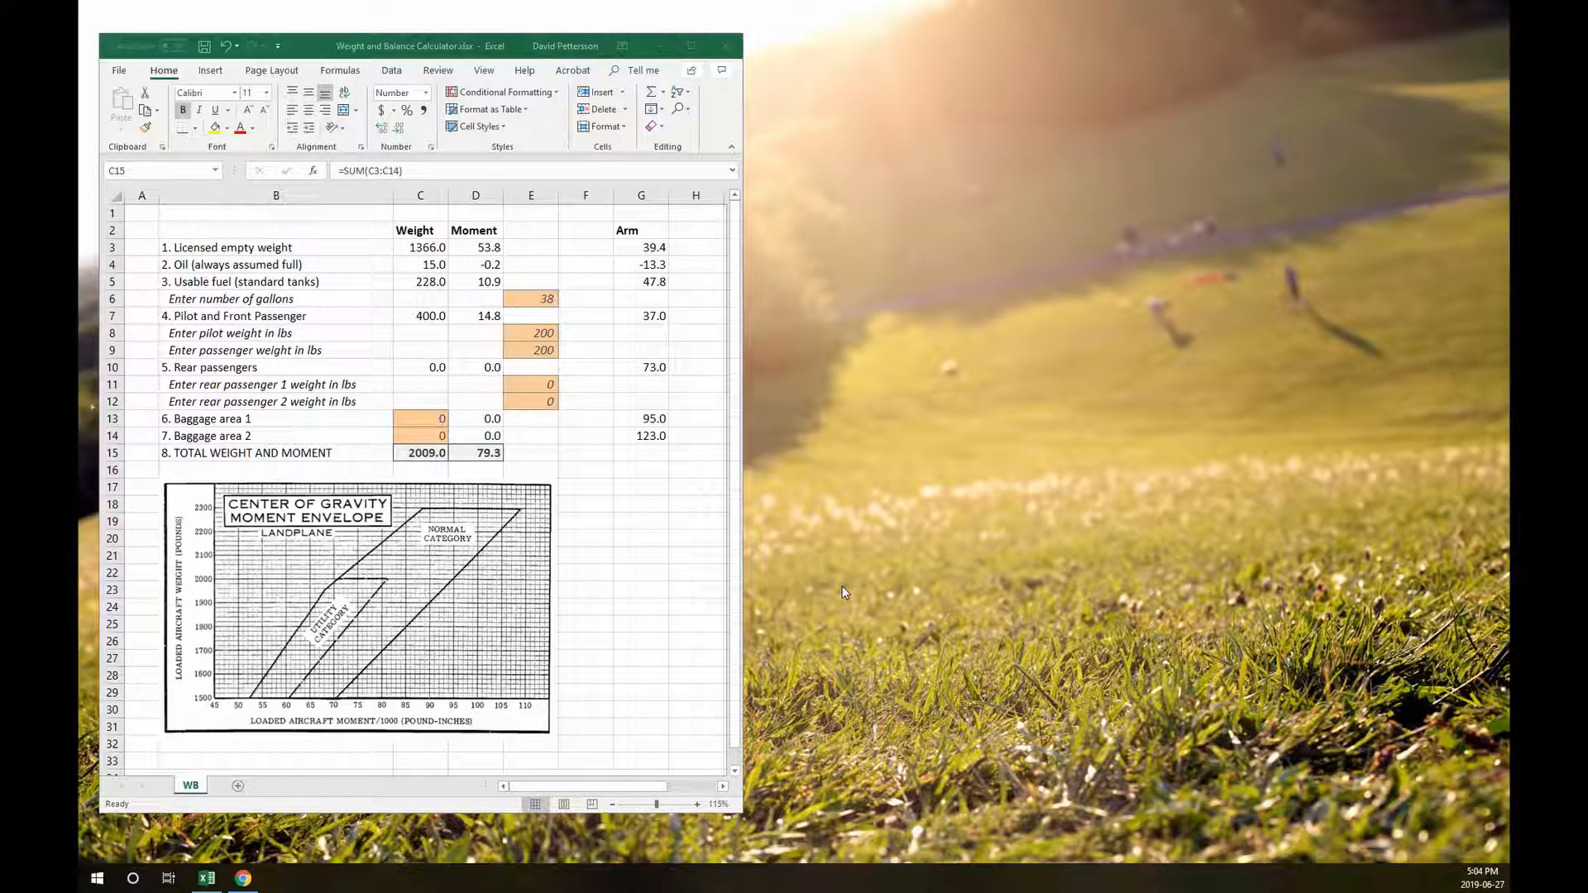
Switch to Calcapp Creator in the browser and create a blank app named "Weight and Balance"
left_click(244, 879)
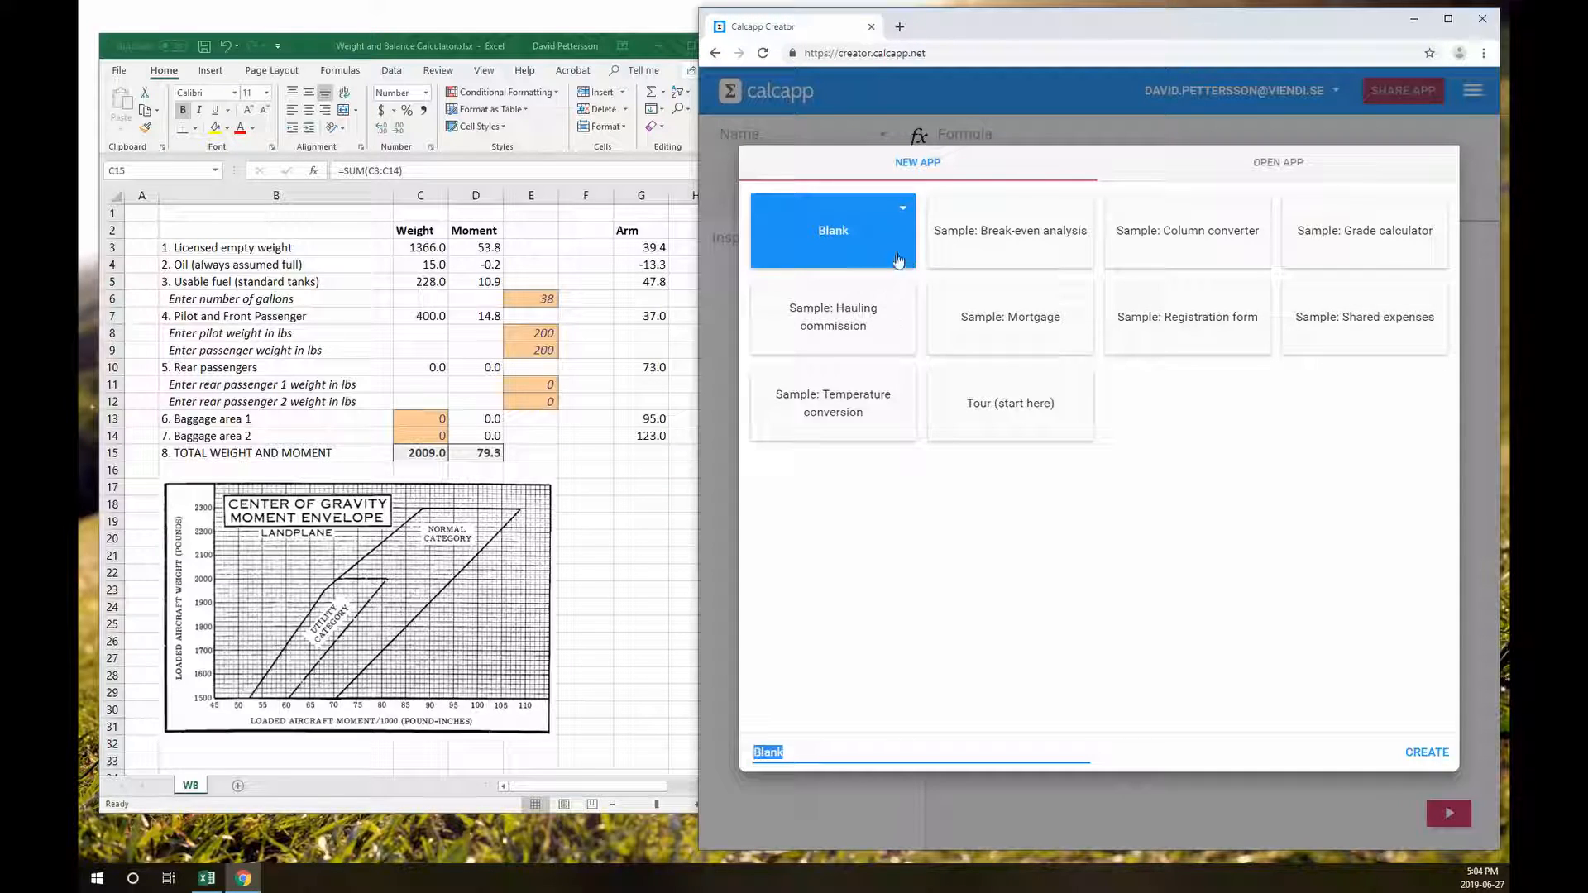
left_click_drag(839, 53, 951, 51)
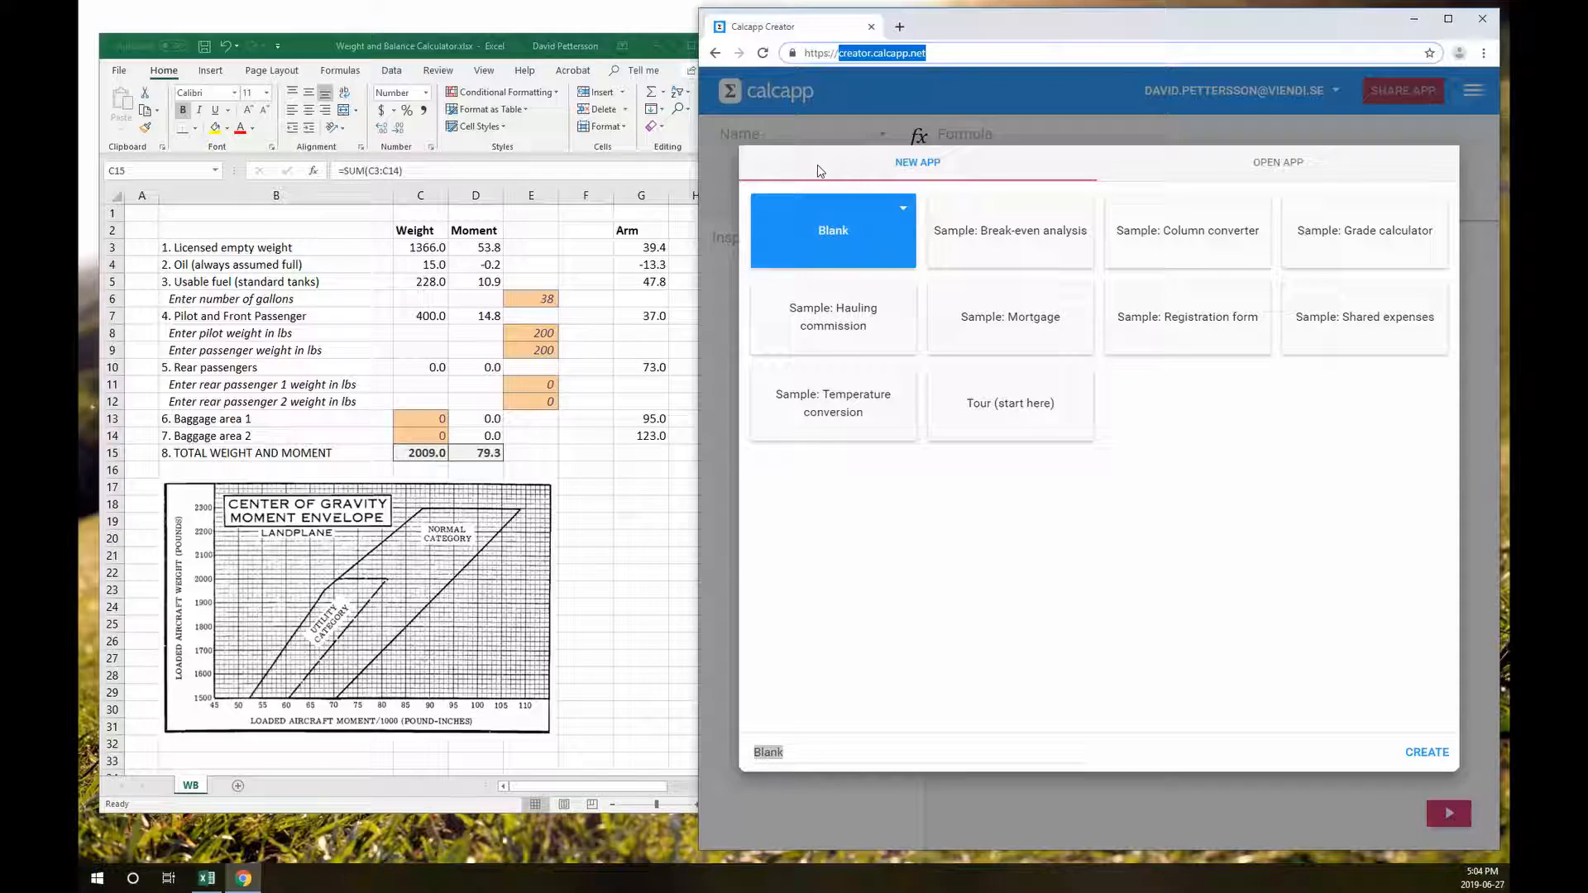
left_click(909, 169)
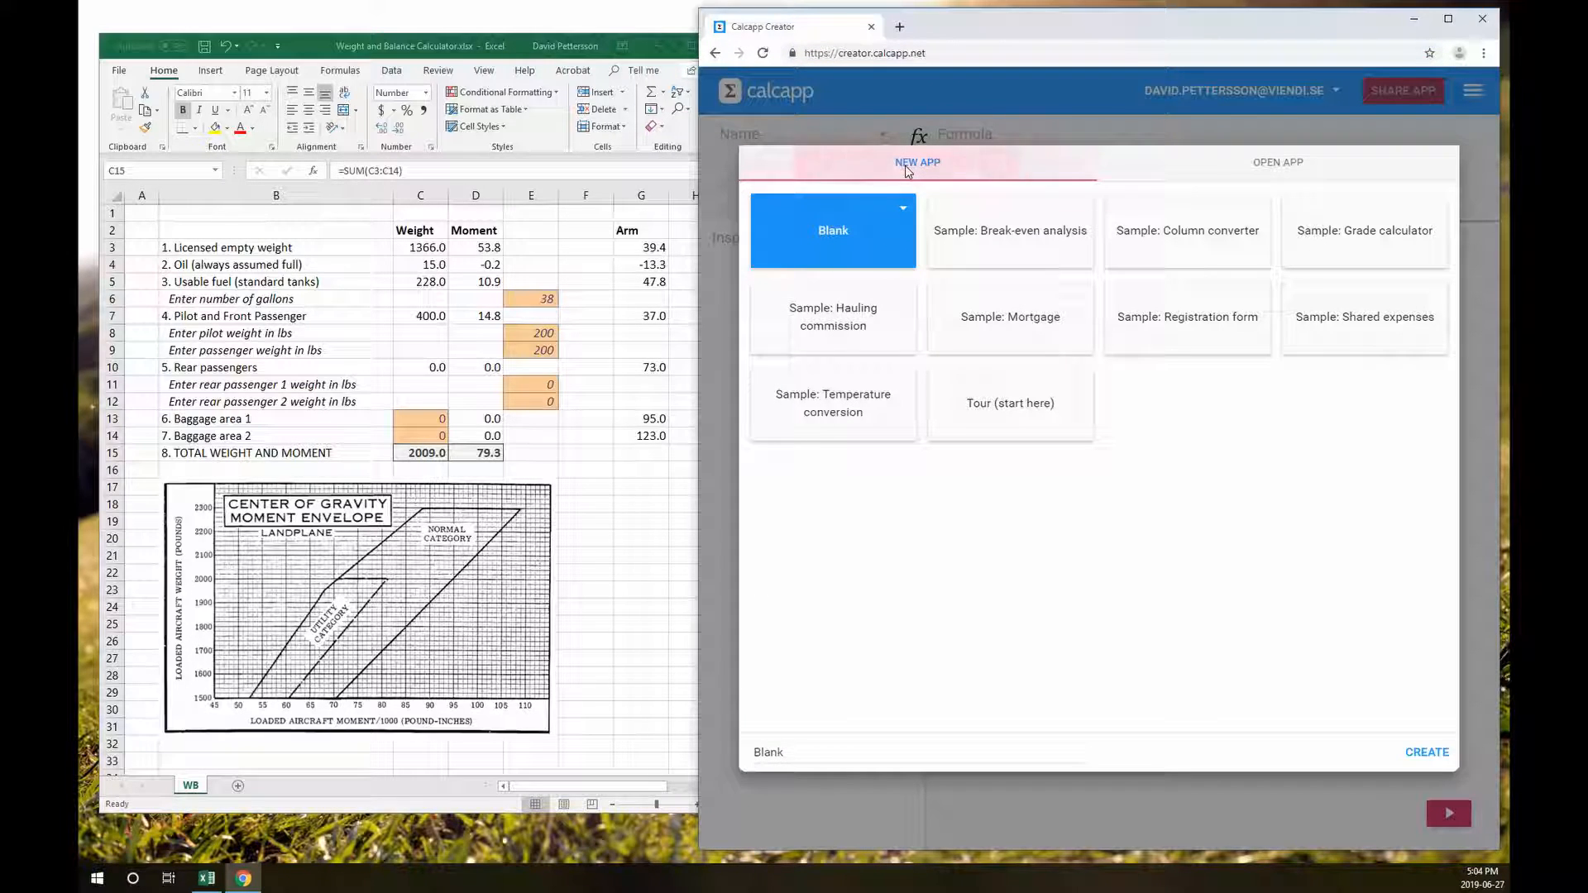
left_click(839, 239)
left_click(823, 757)
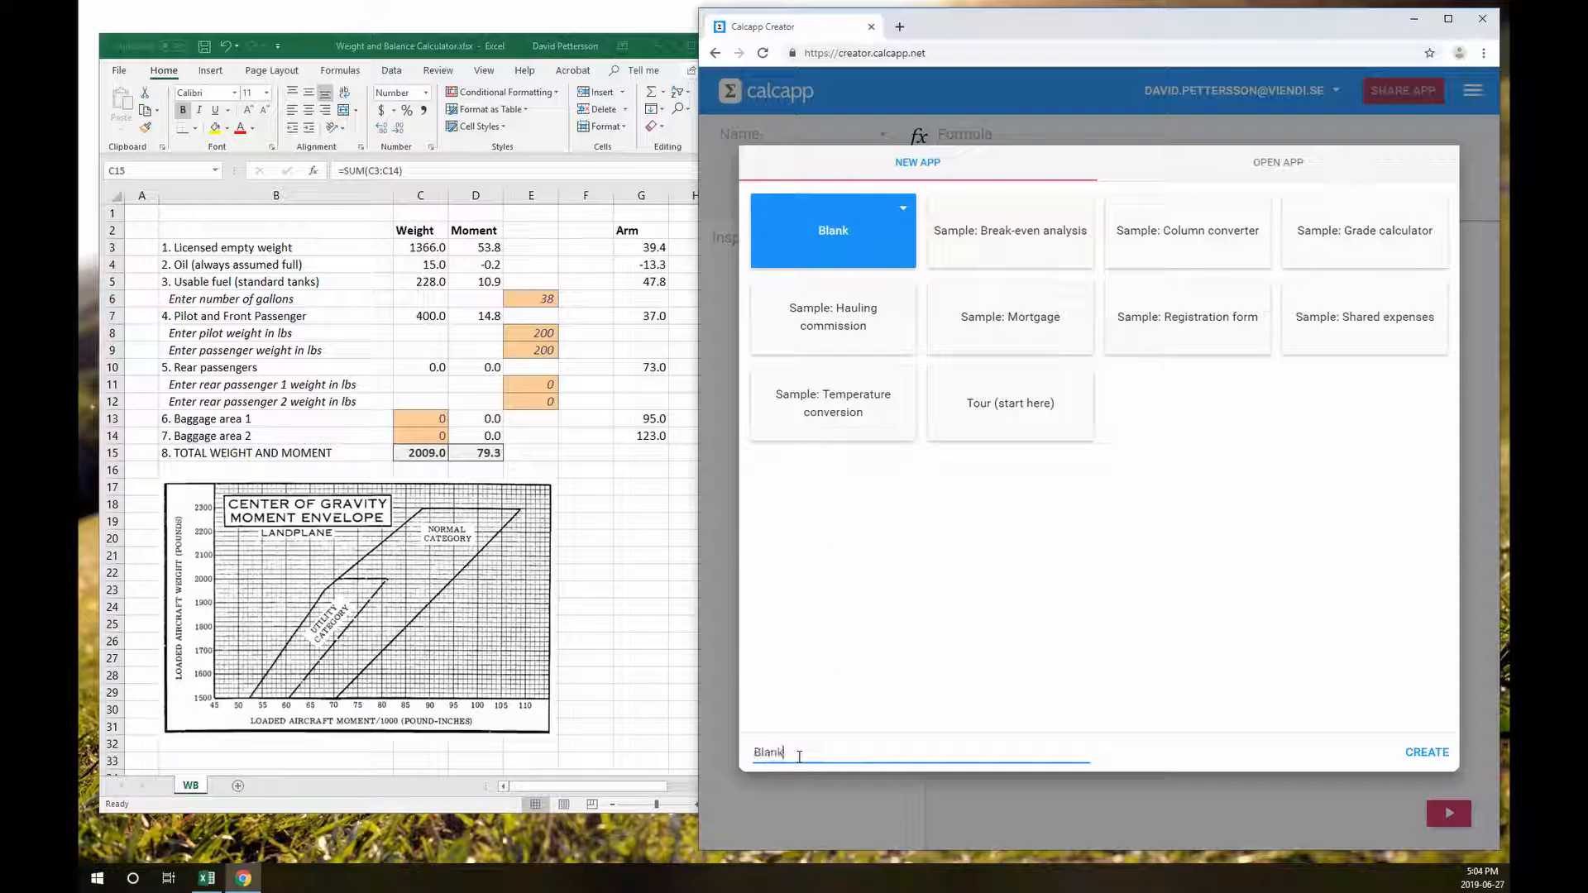
key("BackSpace")
key("BackSpace")
type("Weight and Balance")
left_click(1425, 752)
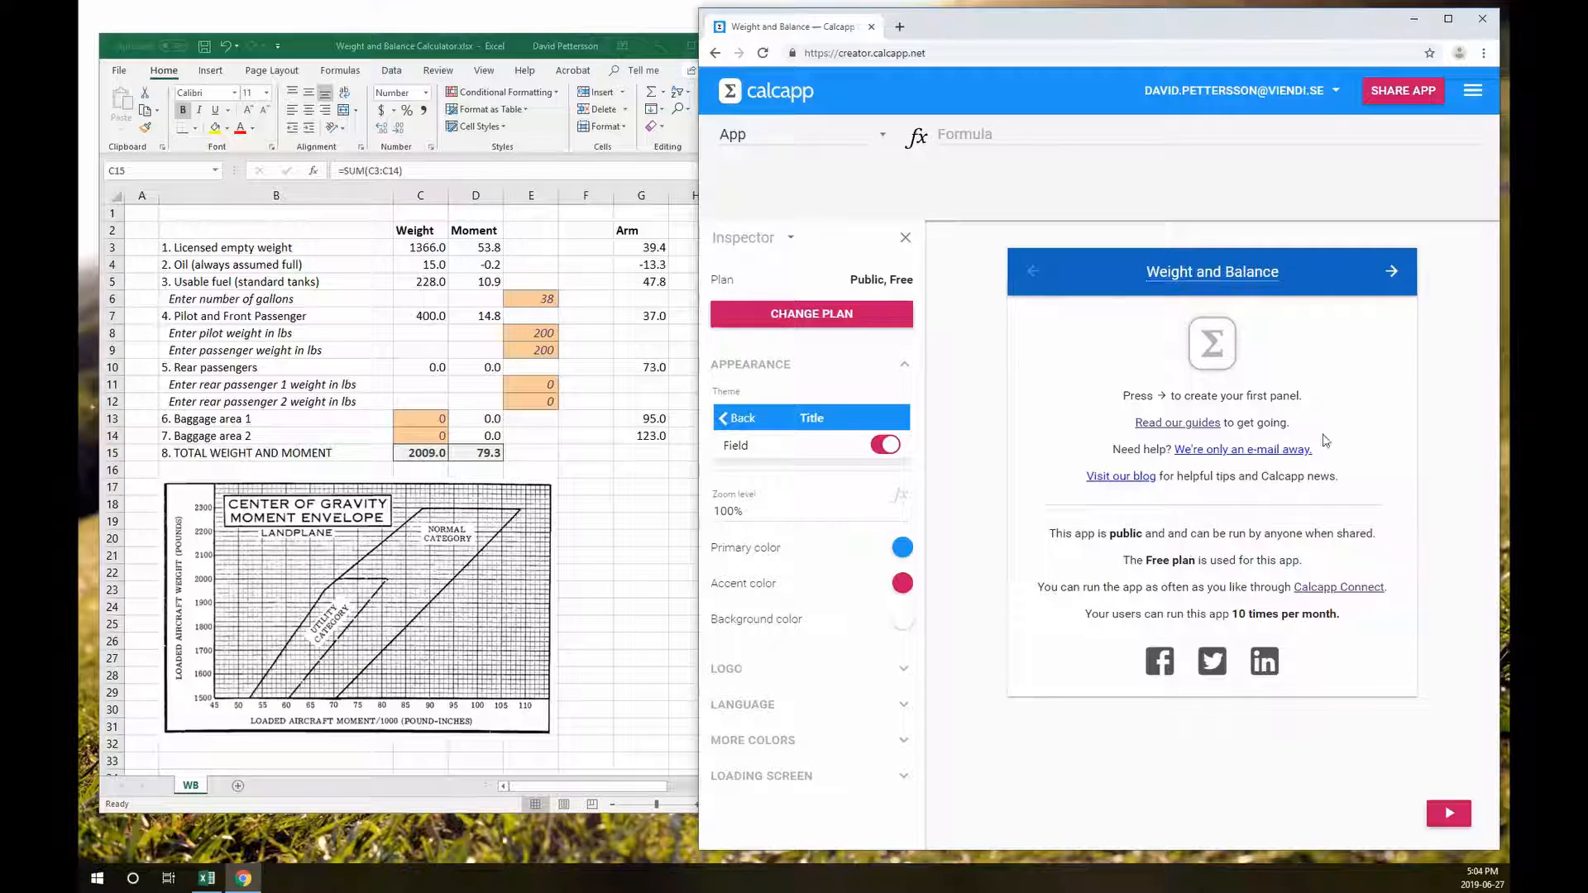
Add a calculation panel as the app's first panel and title it "Weight & Balance"
left_click(1394, 271)
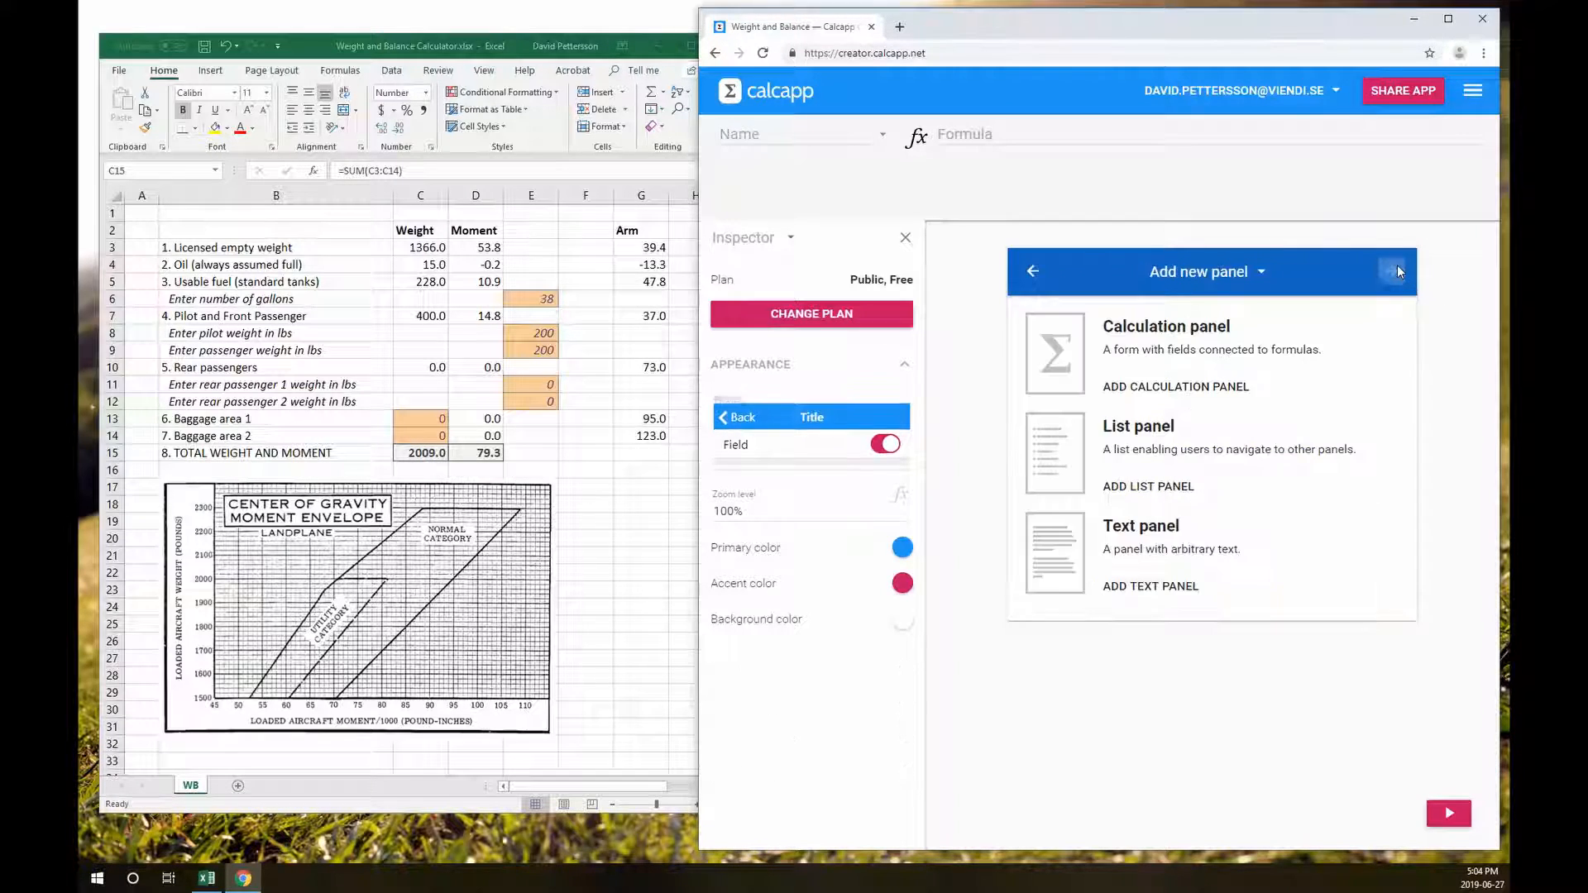
left_click(1164, 398)
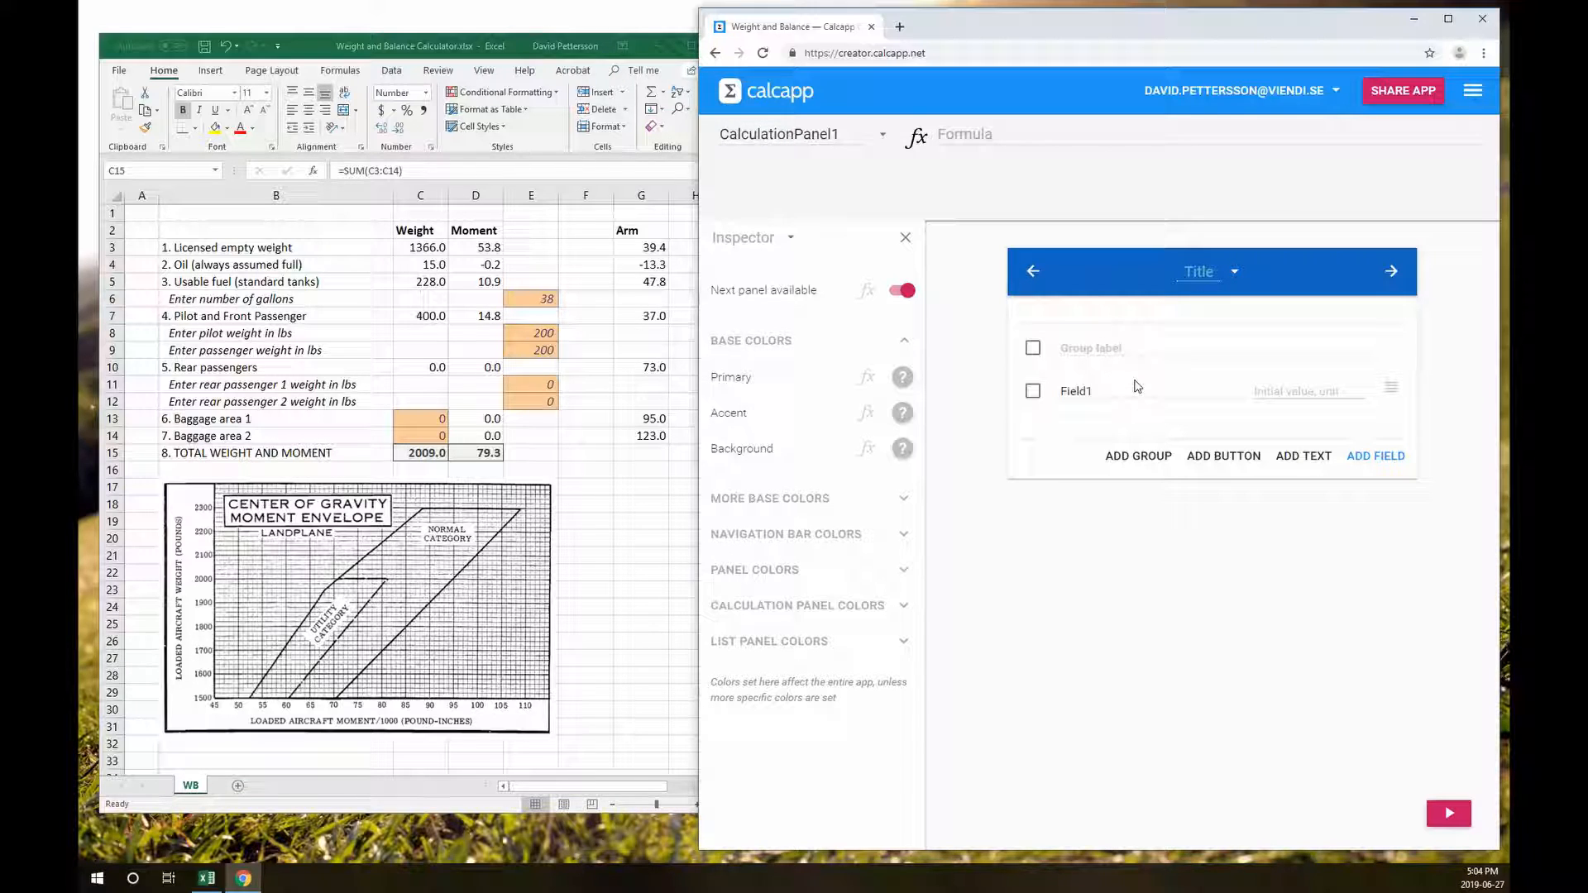
type("W")
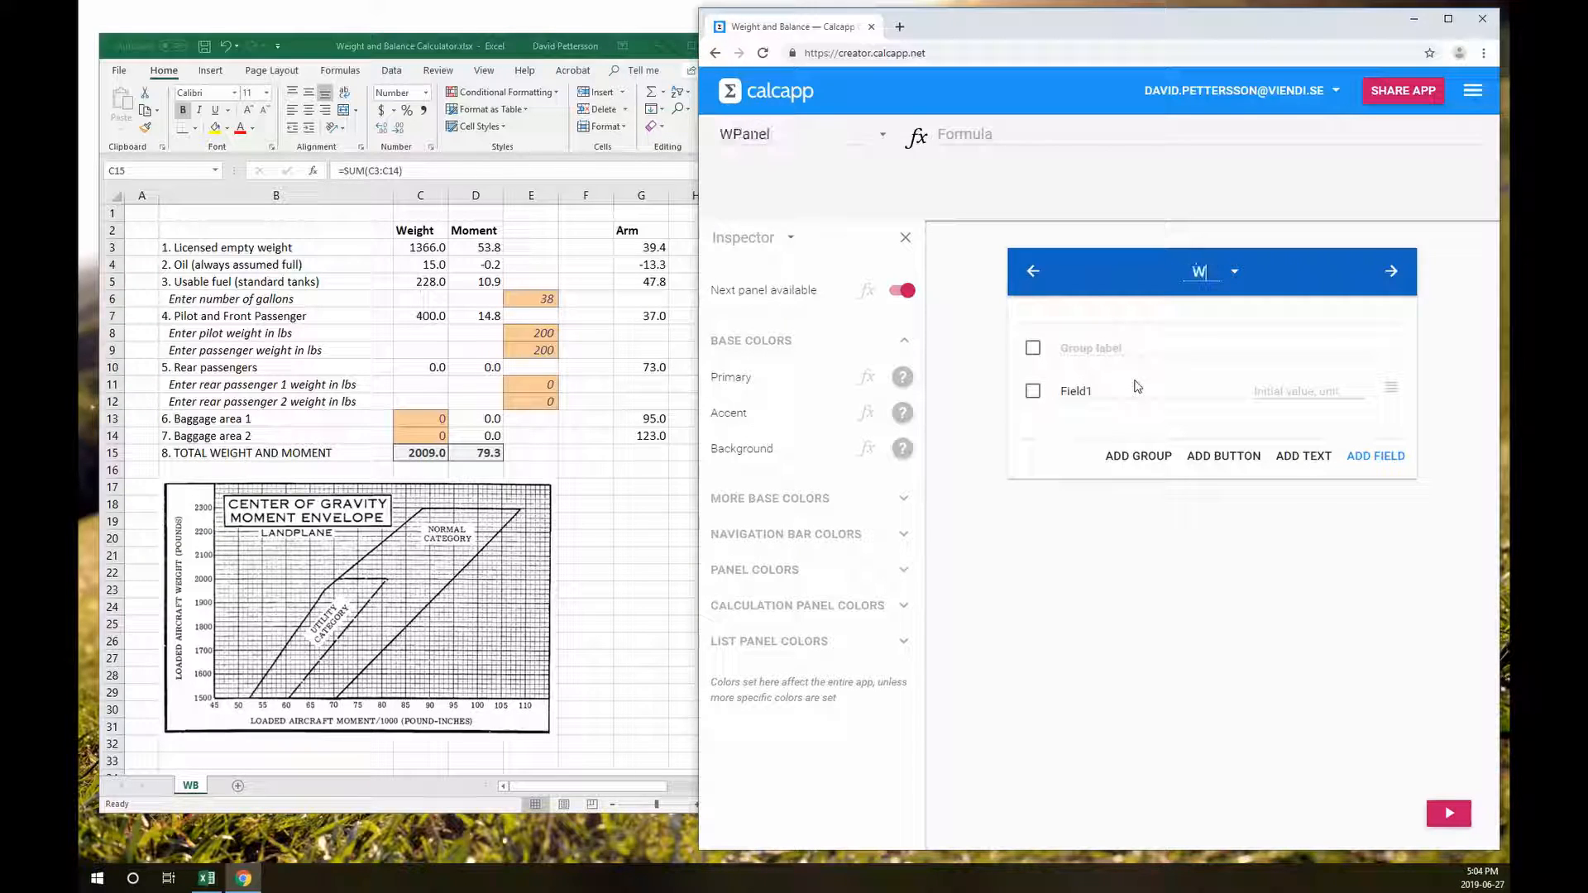
type("eight & Balance")
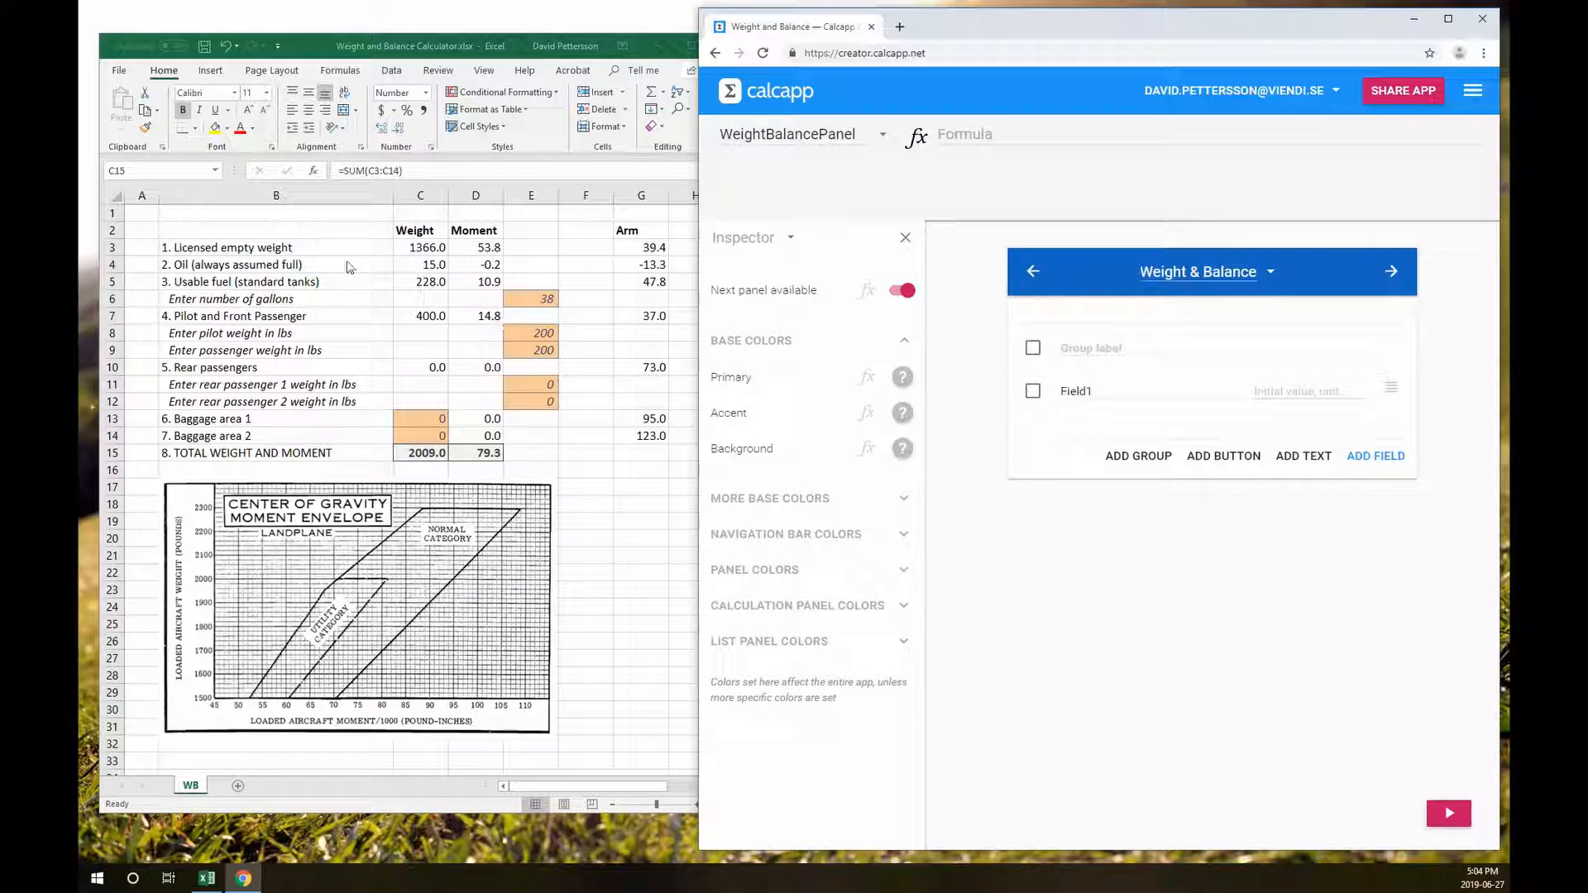
Return to the Excel worksheet and examine the fuel, front seat, rear passenger and baggage rows one group at a time
left_click(268, 289)
left_click_drag(228, 288, 534, 306)
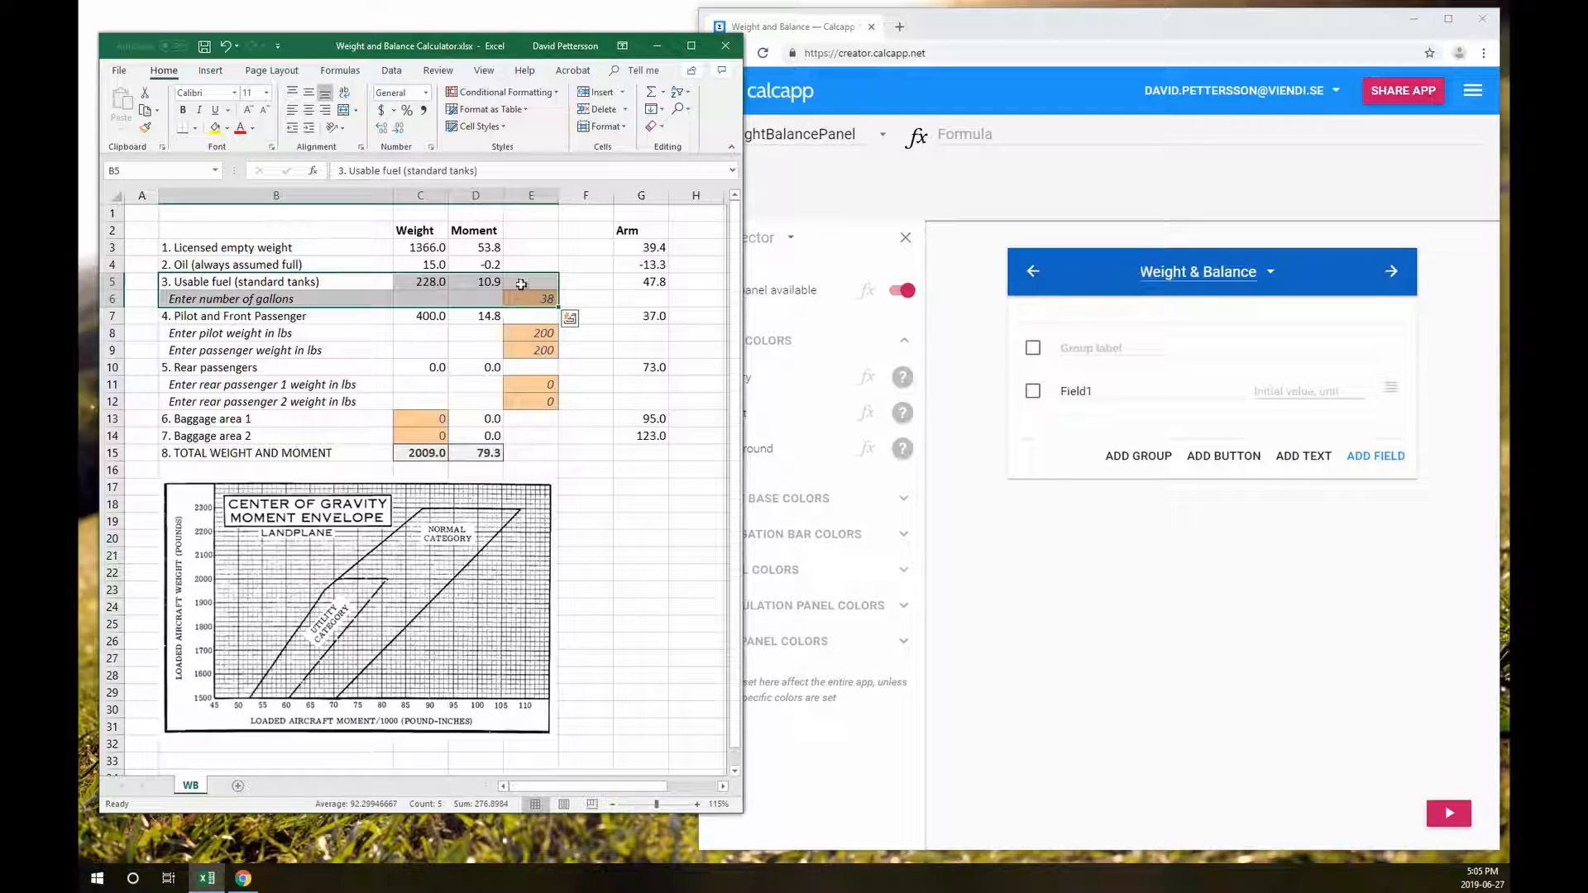
left_click_drag(339, 316, 508, 348)
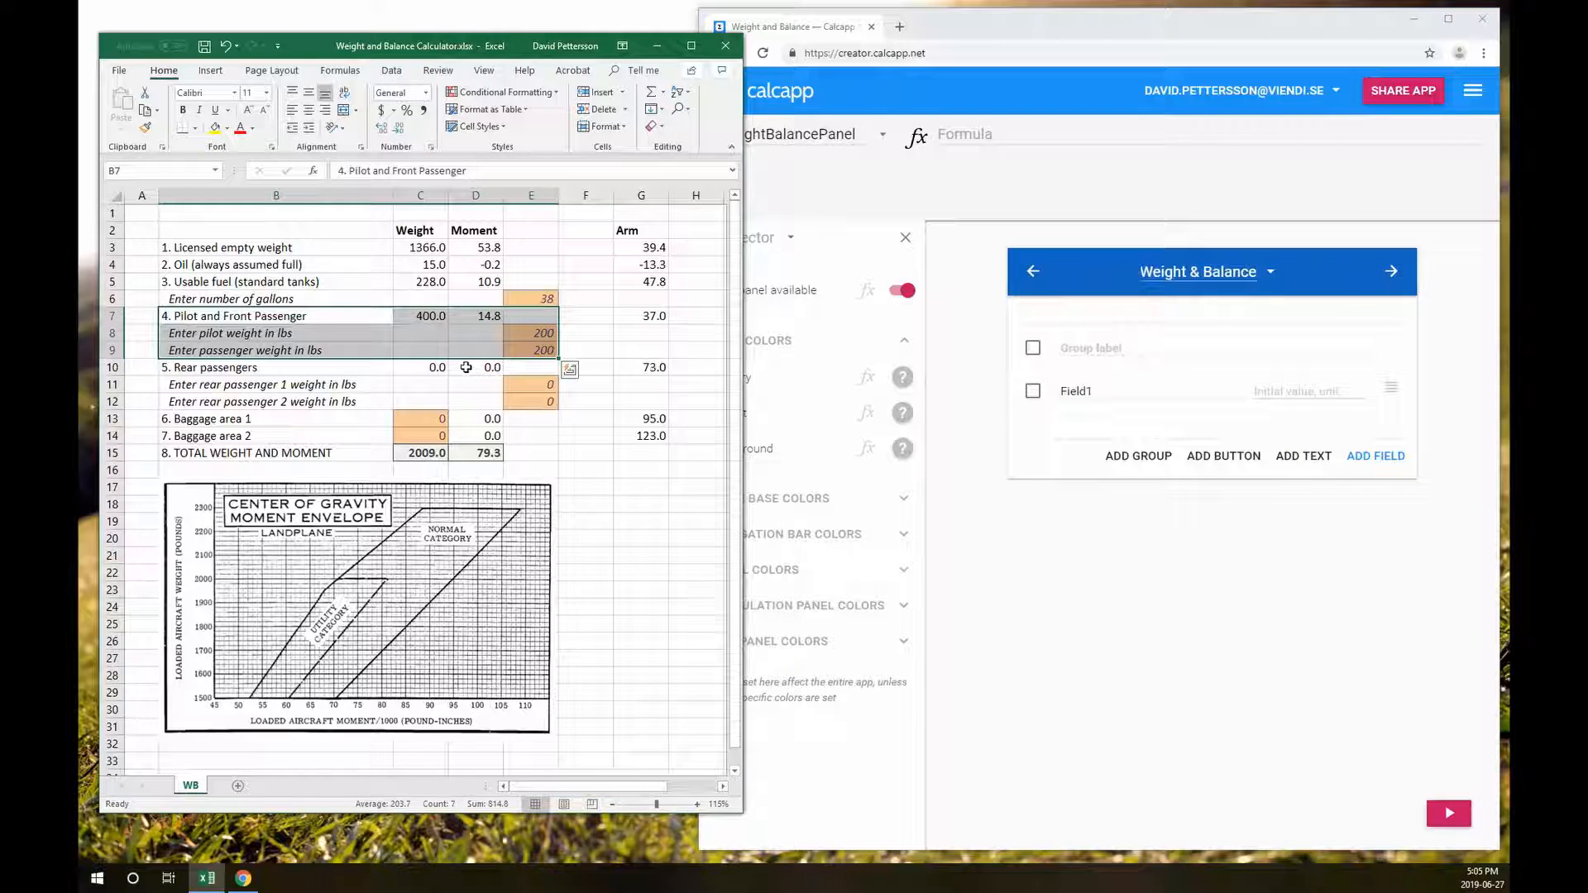
left_click_drag(278, 367, 536, 402)
left_click_drag(236, 420, 542, 431)
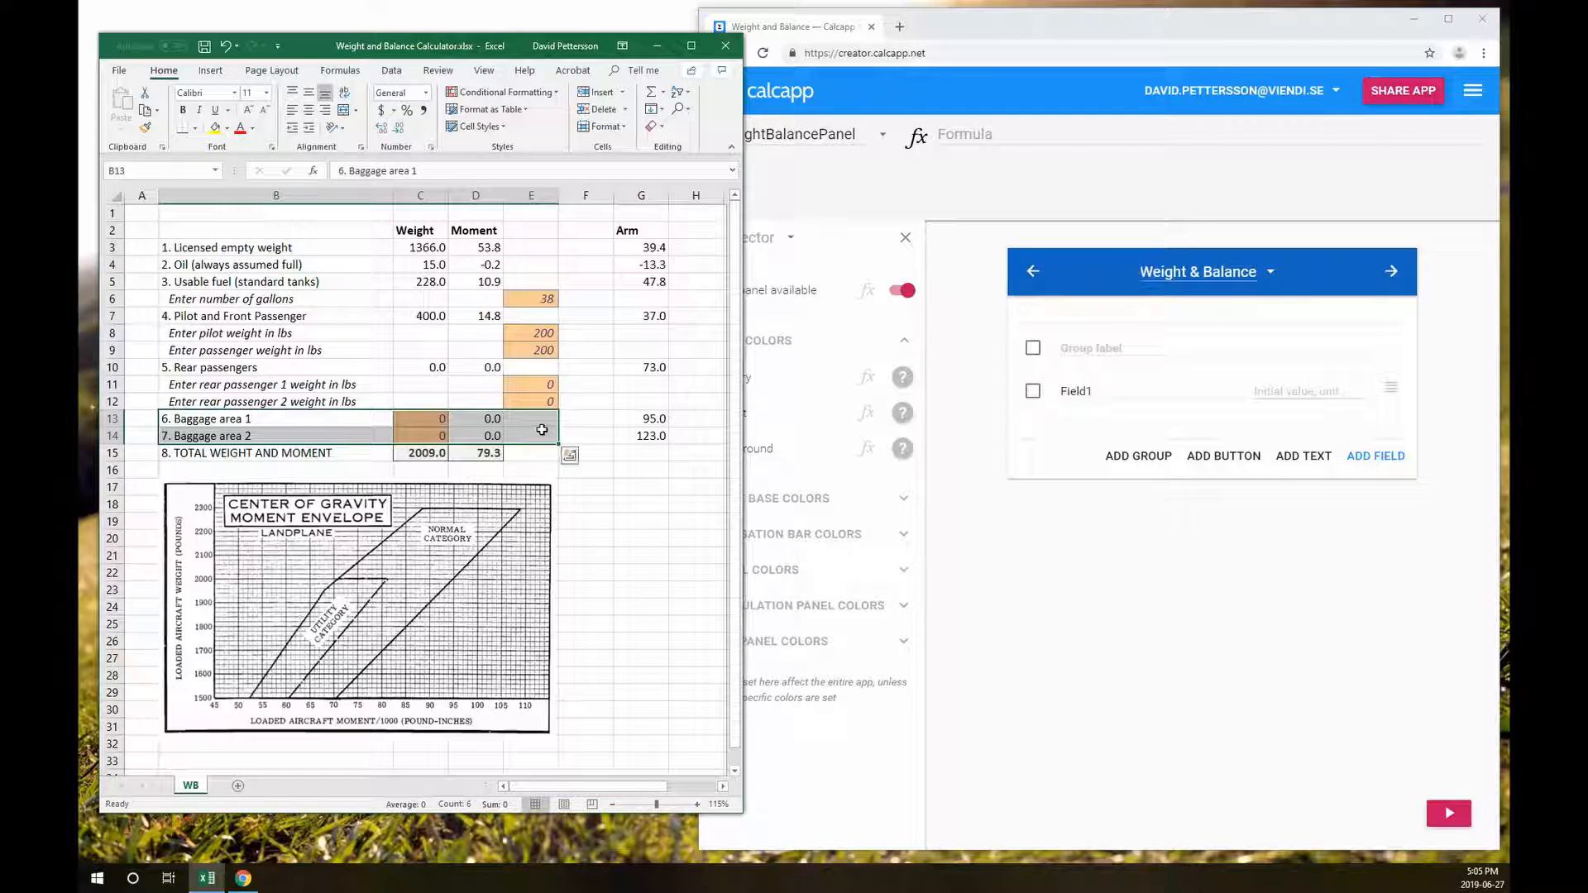
In Calcapp Creator, label the first group "Fuel" and name its field "Amount" with the unit gallons
left_click(1101, 348)
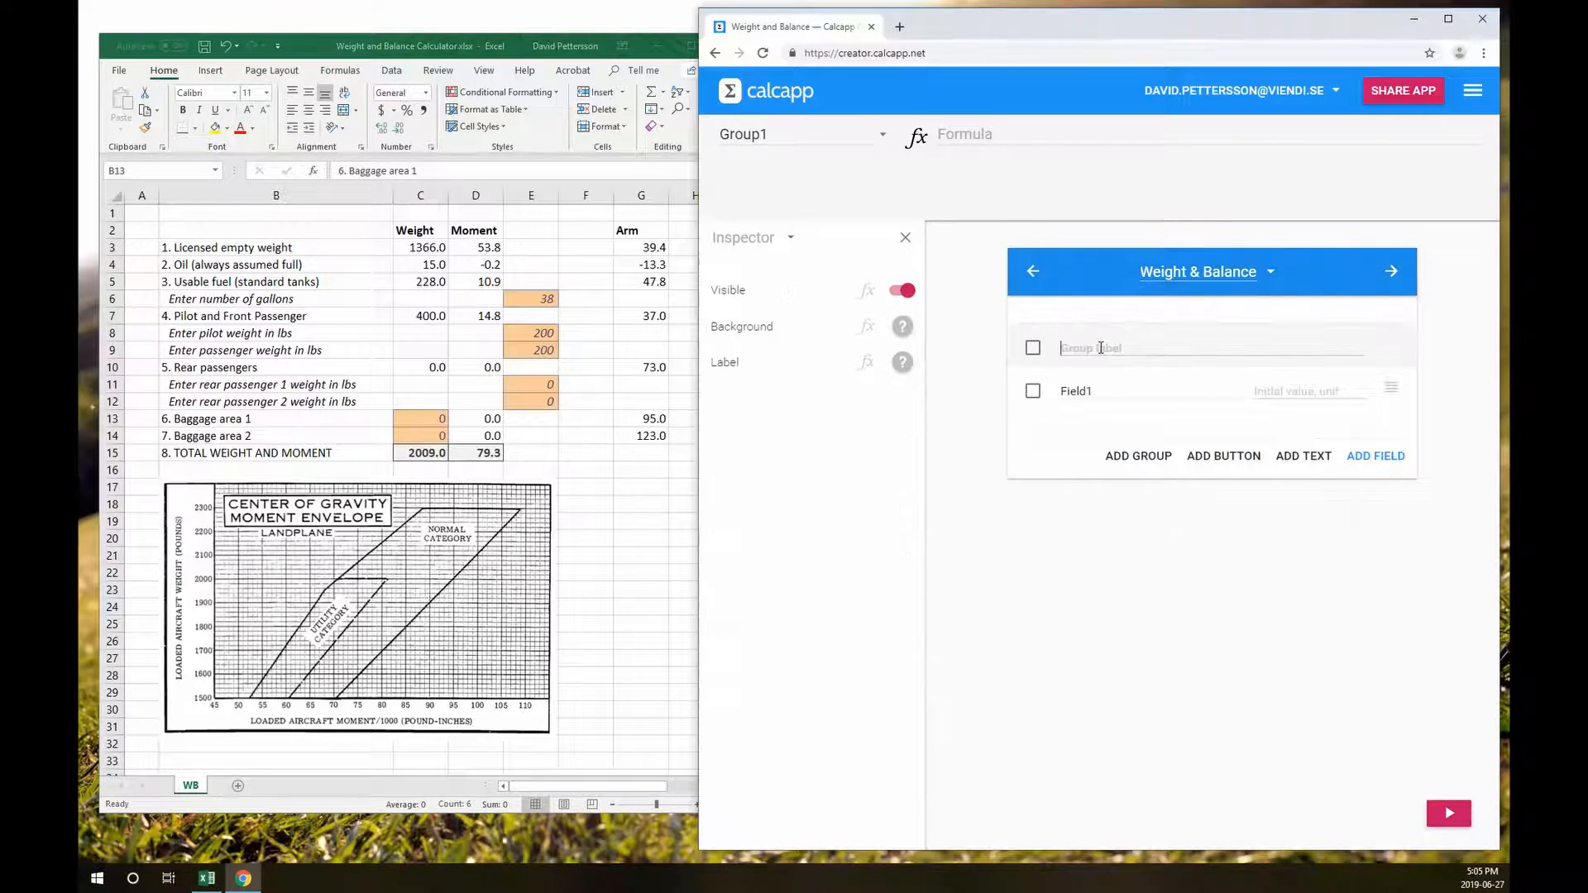
type("Fuel")
key("Tab")
type("Amount")
key("Tab")
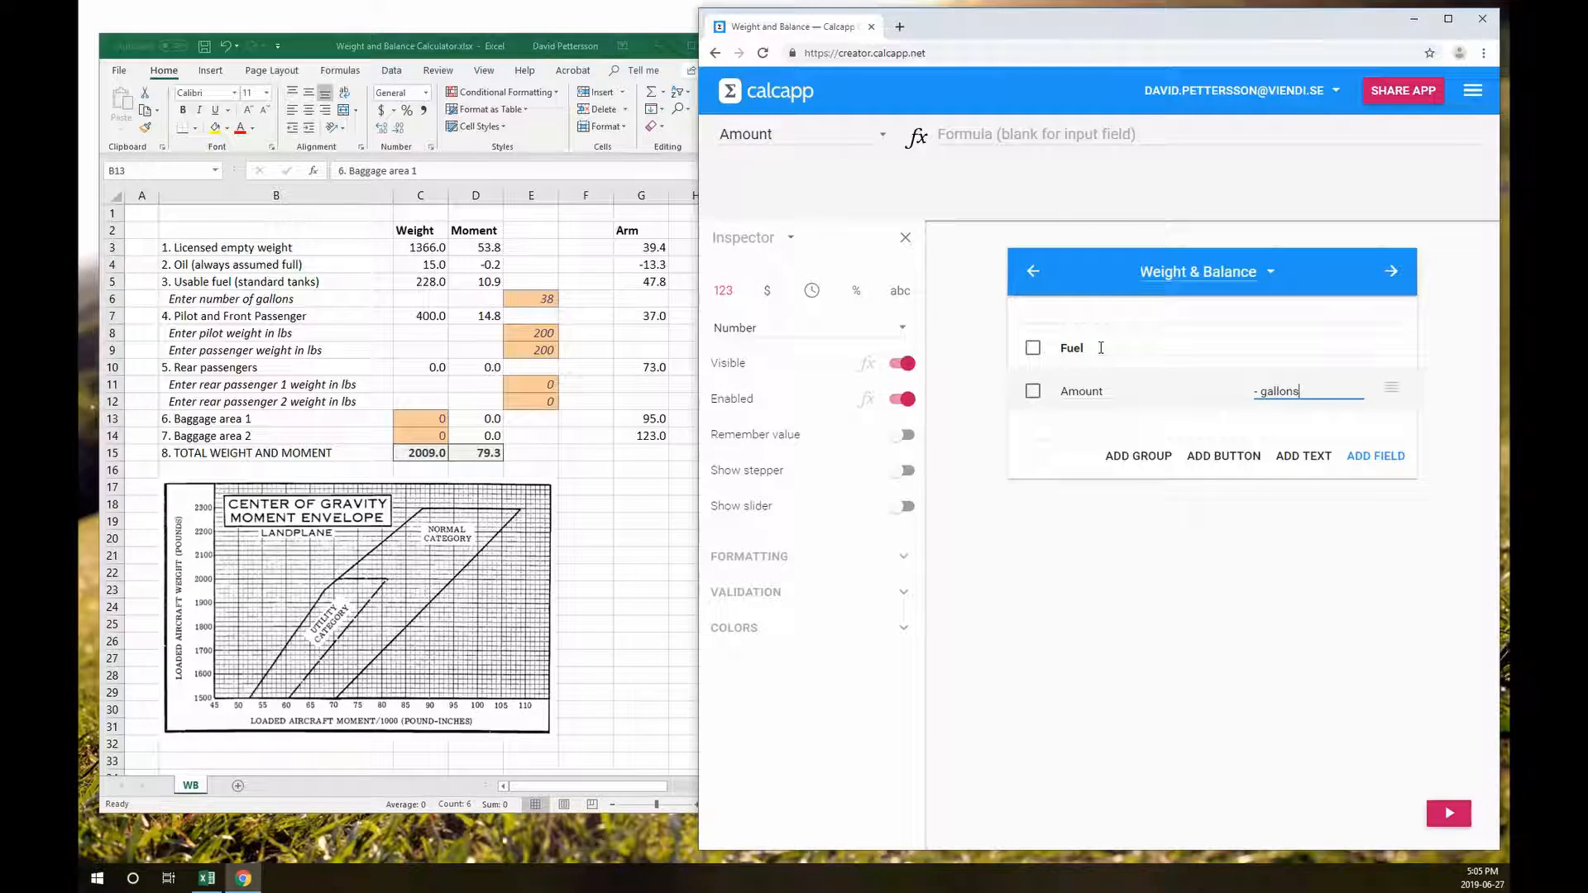
key("Return")
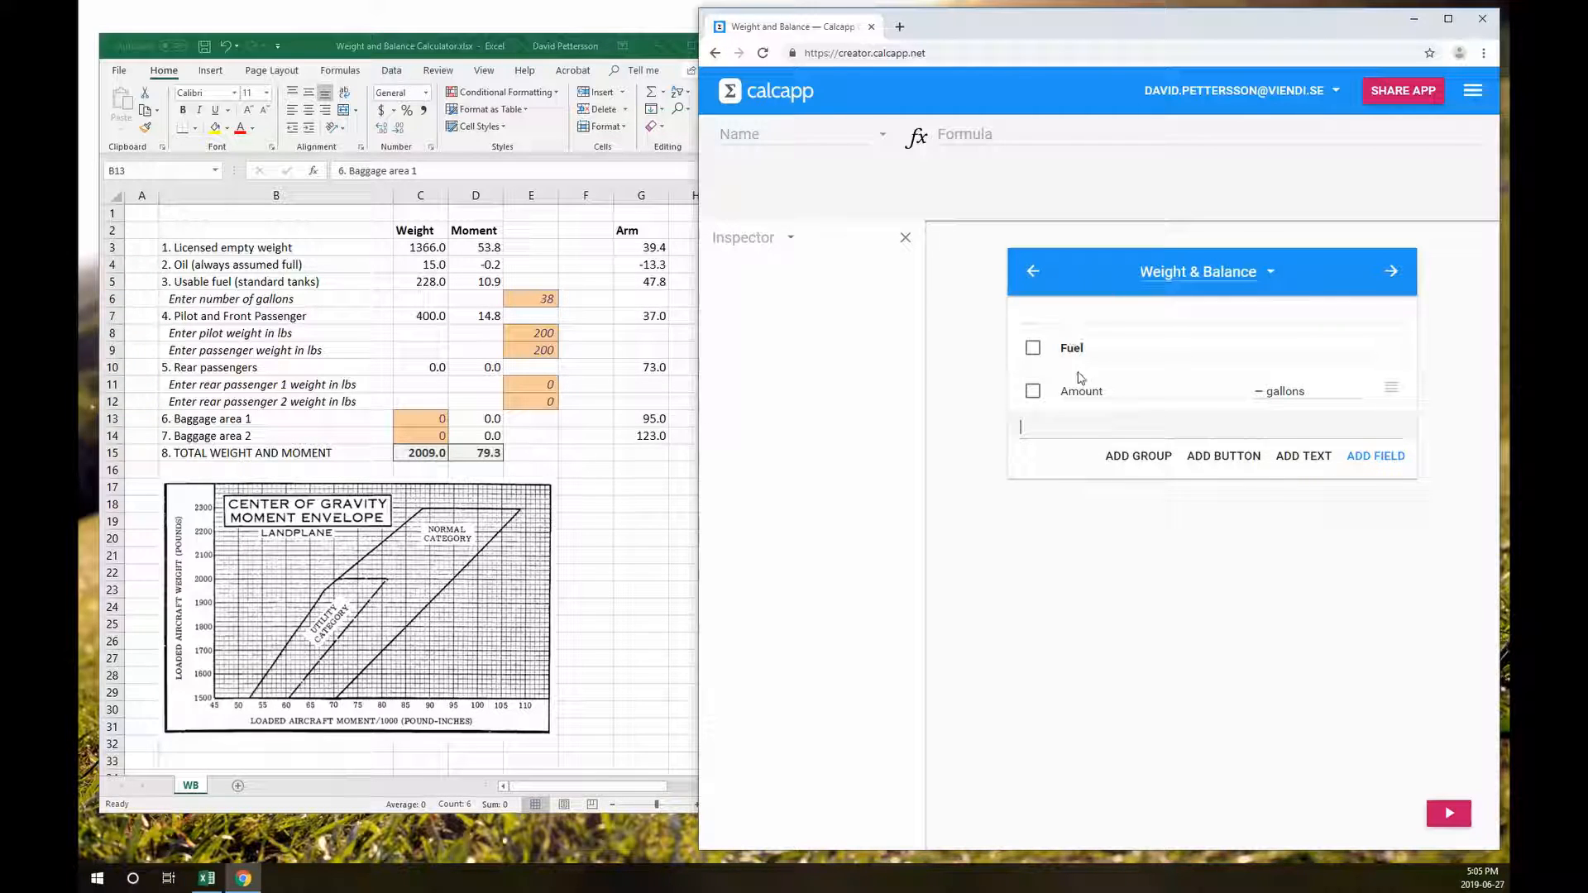
Add a group labelled "Front" below the fuel amount and add two new fields to it
left_click(1138, 455)
type("Front")
key("Return")
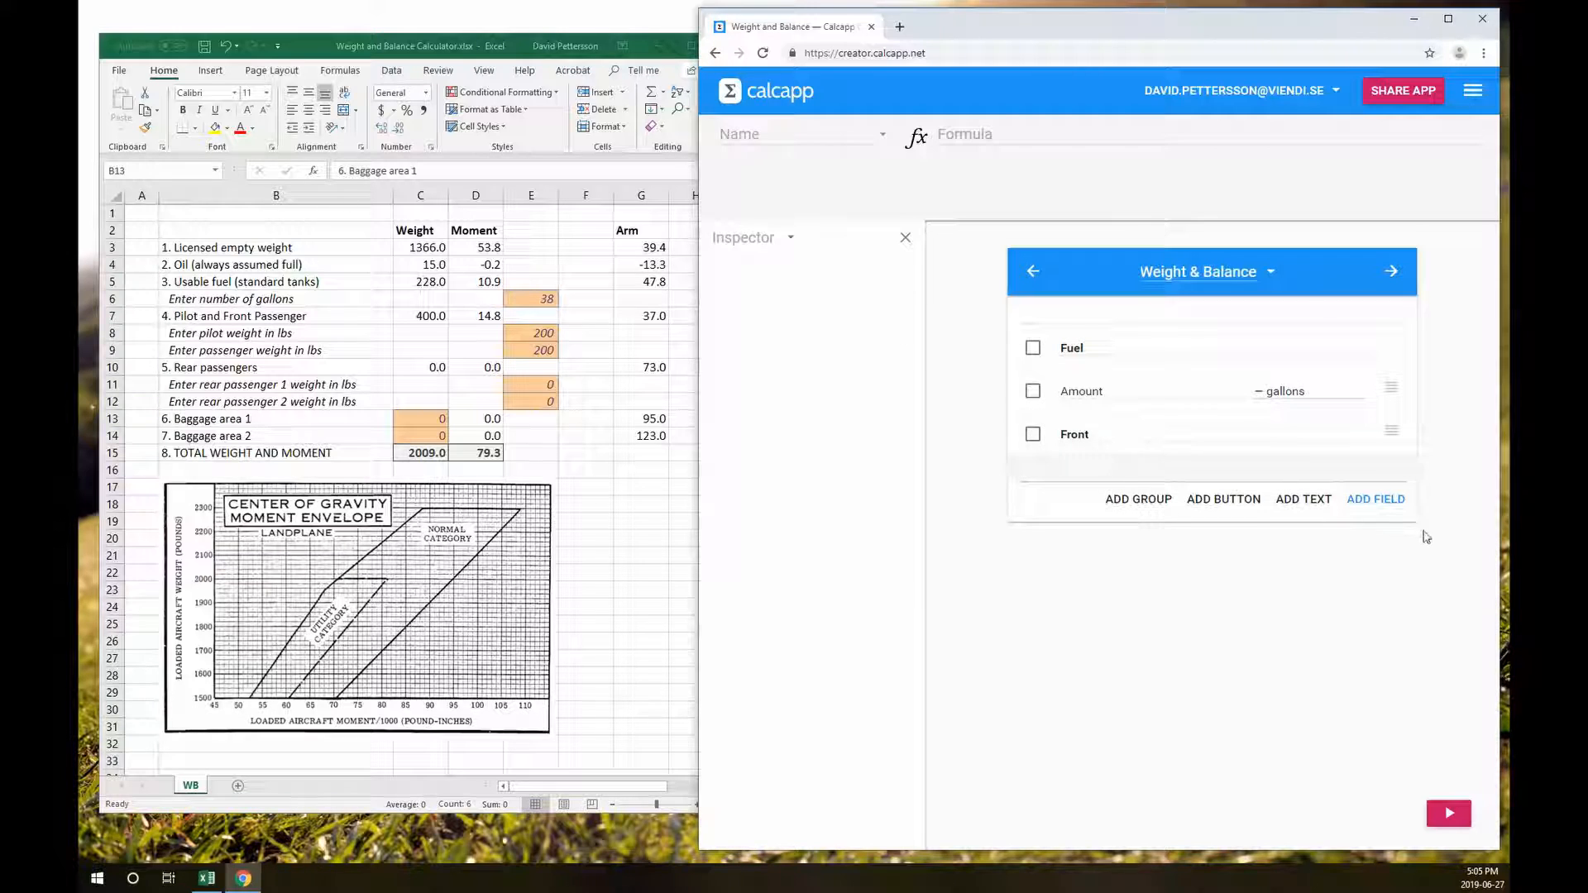
left_click(1399, 500)
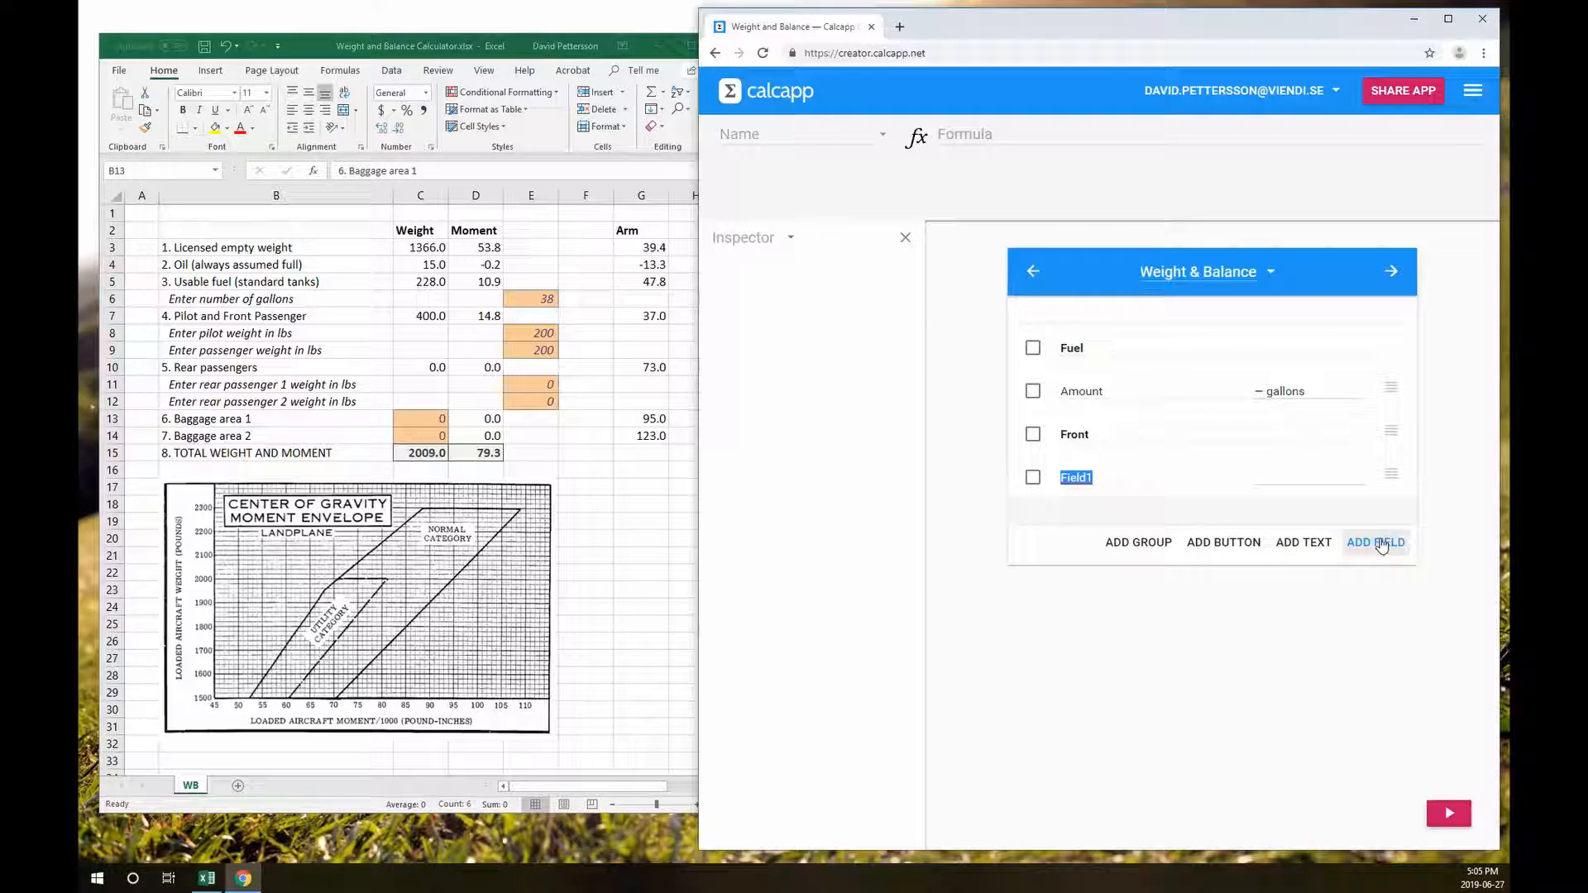
left_click(1381, 546)
Rename the first field of the Front group "Pilot" and give it the unit lbs
left_click(1161, 475)
key("BackSpace")
key("BackSpace")
key("BackSpace")
key("BackSpace")
key("BackSpace")
type("ilot")
key("Tab")
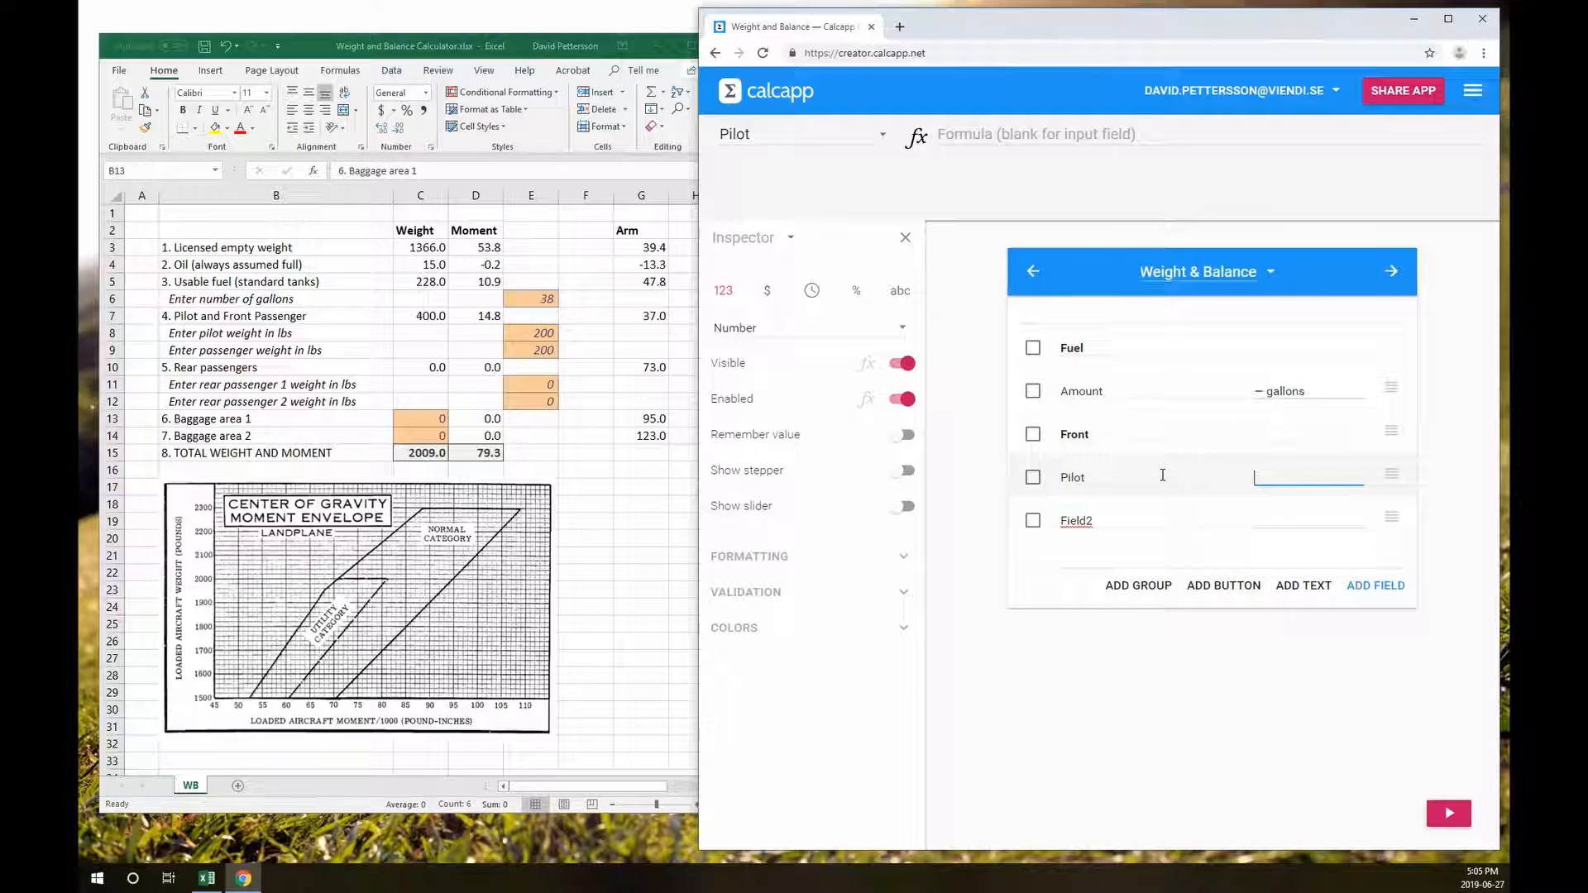
type("lbs")
key("Tab")
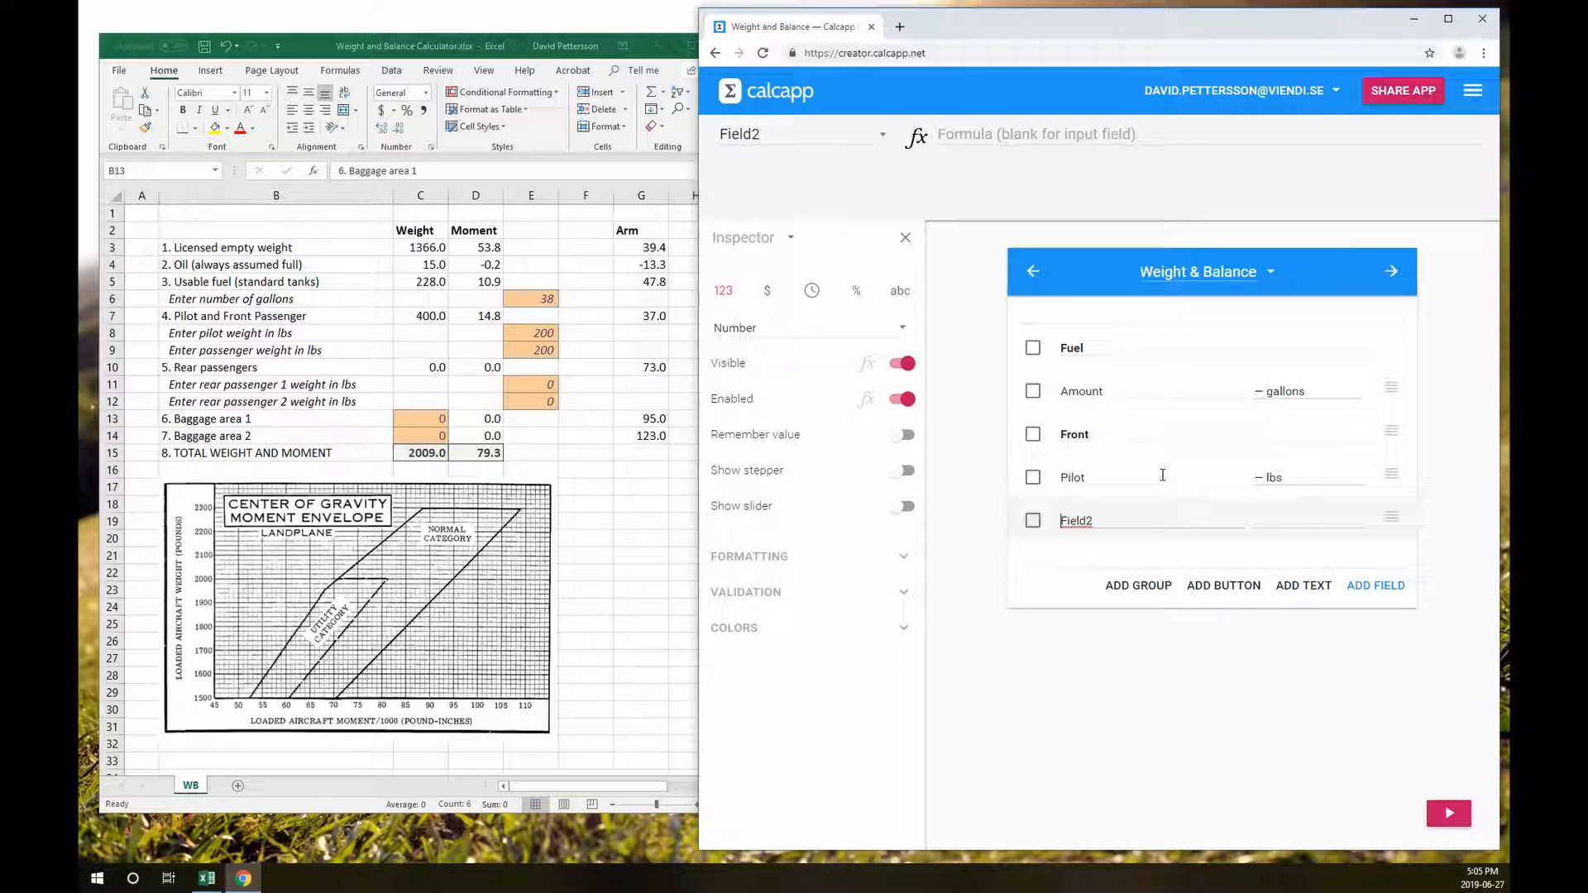
Rename the second field of the Front group "Passenger 1" and give it the unit lbs
type("Passenger 1")
key("Tab")
type("lbs")
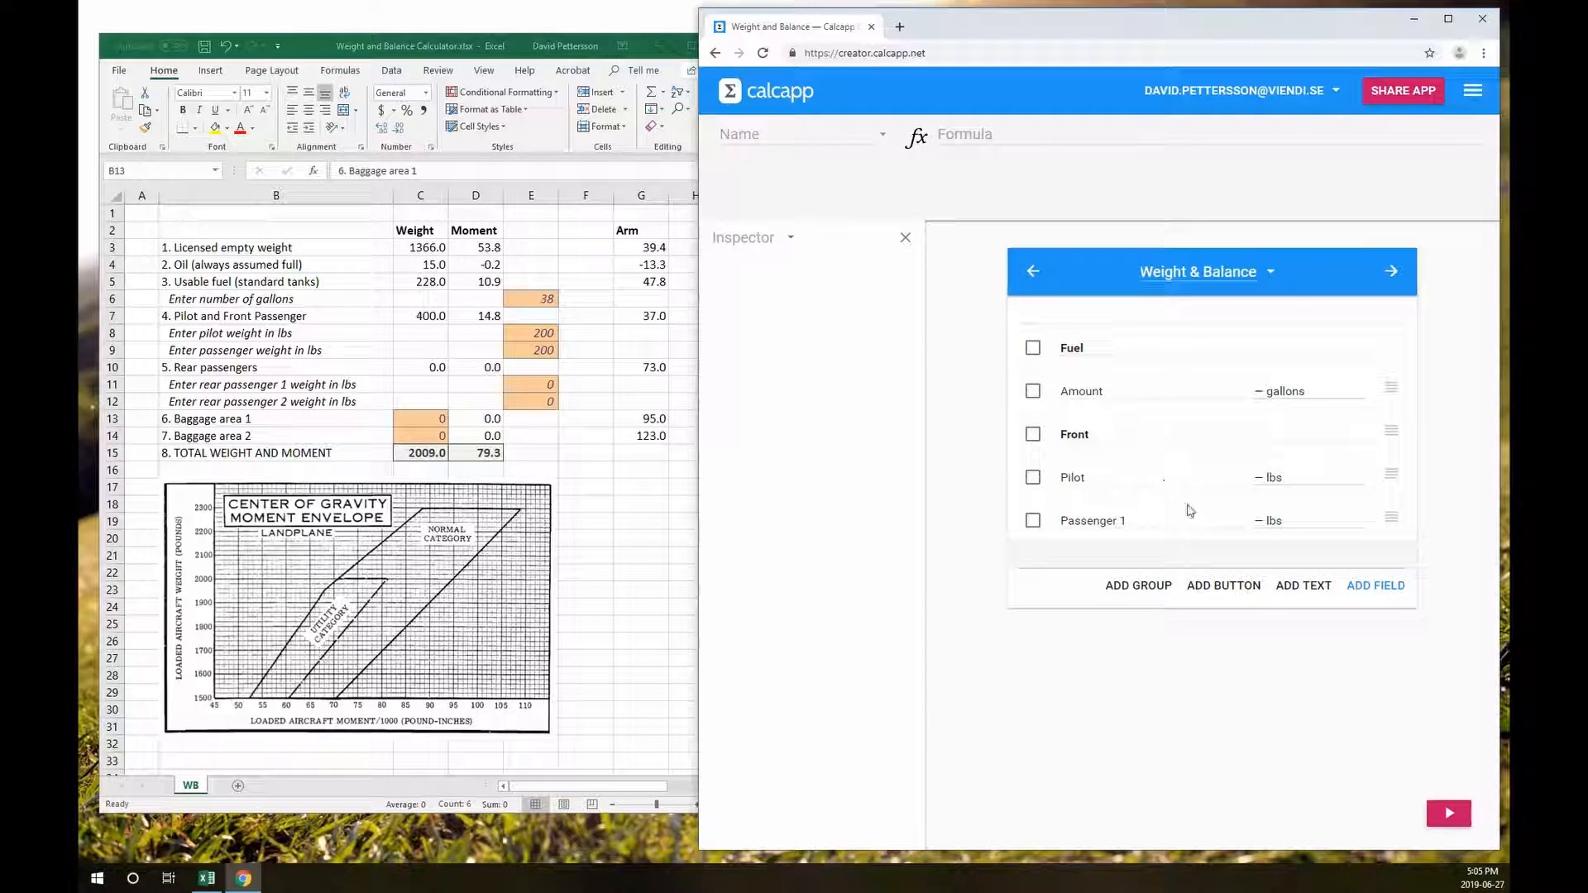
Add a group labelled "Rear" below Passenger 1 and add two new fields to it
left_click(1135, 585)
type("Rear")
key("Return")
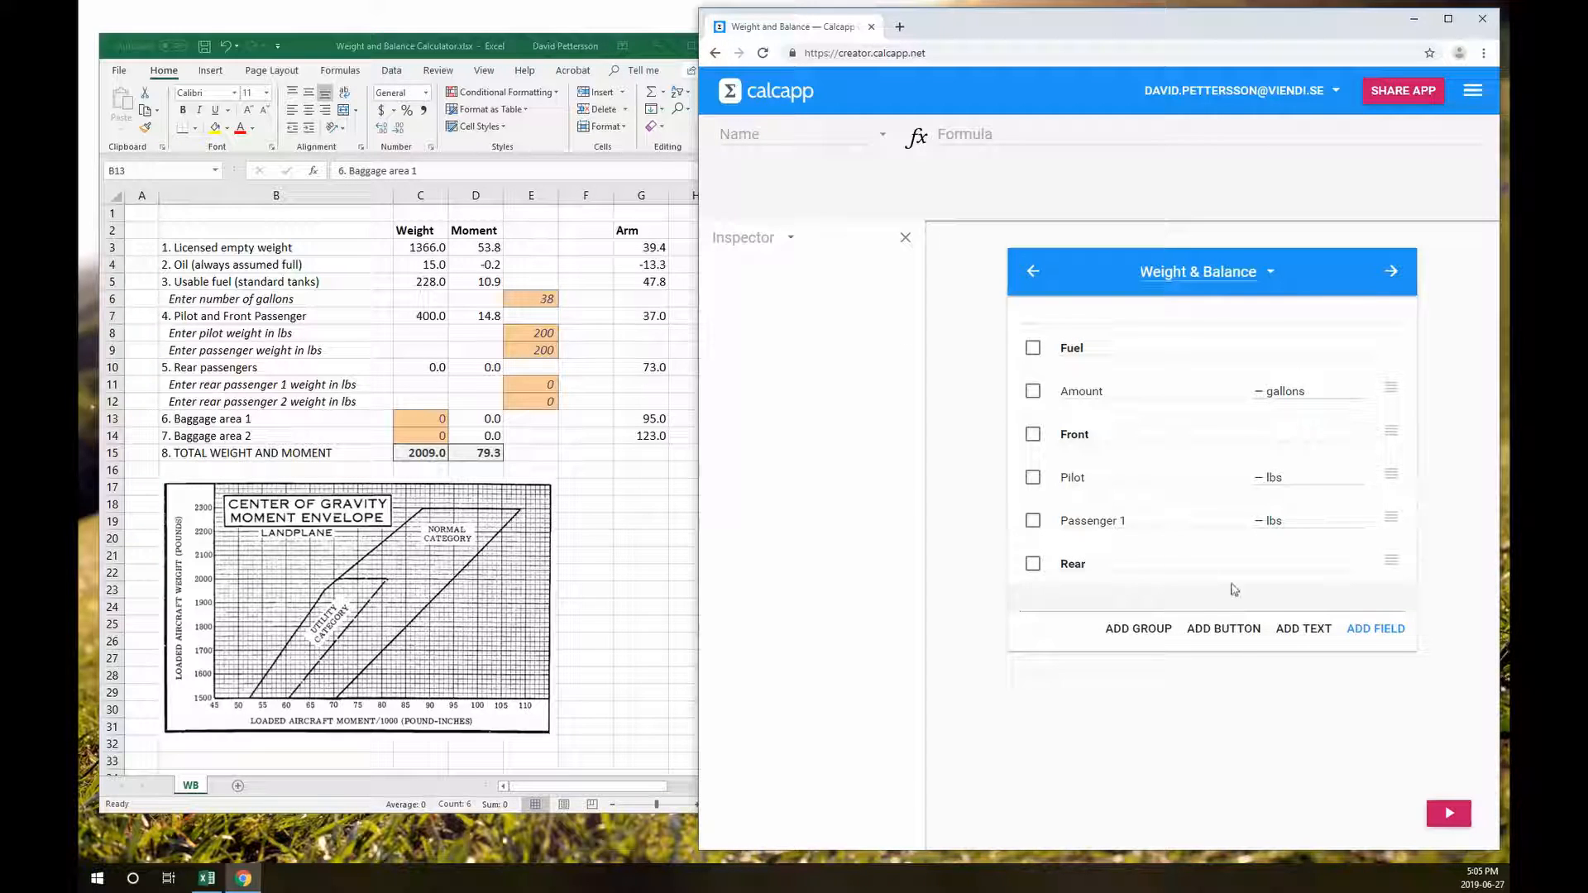
left_click(1377, 628)
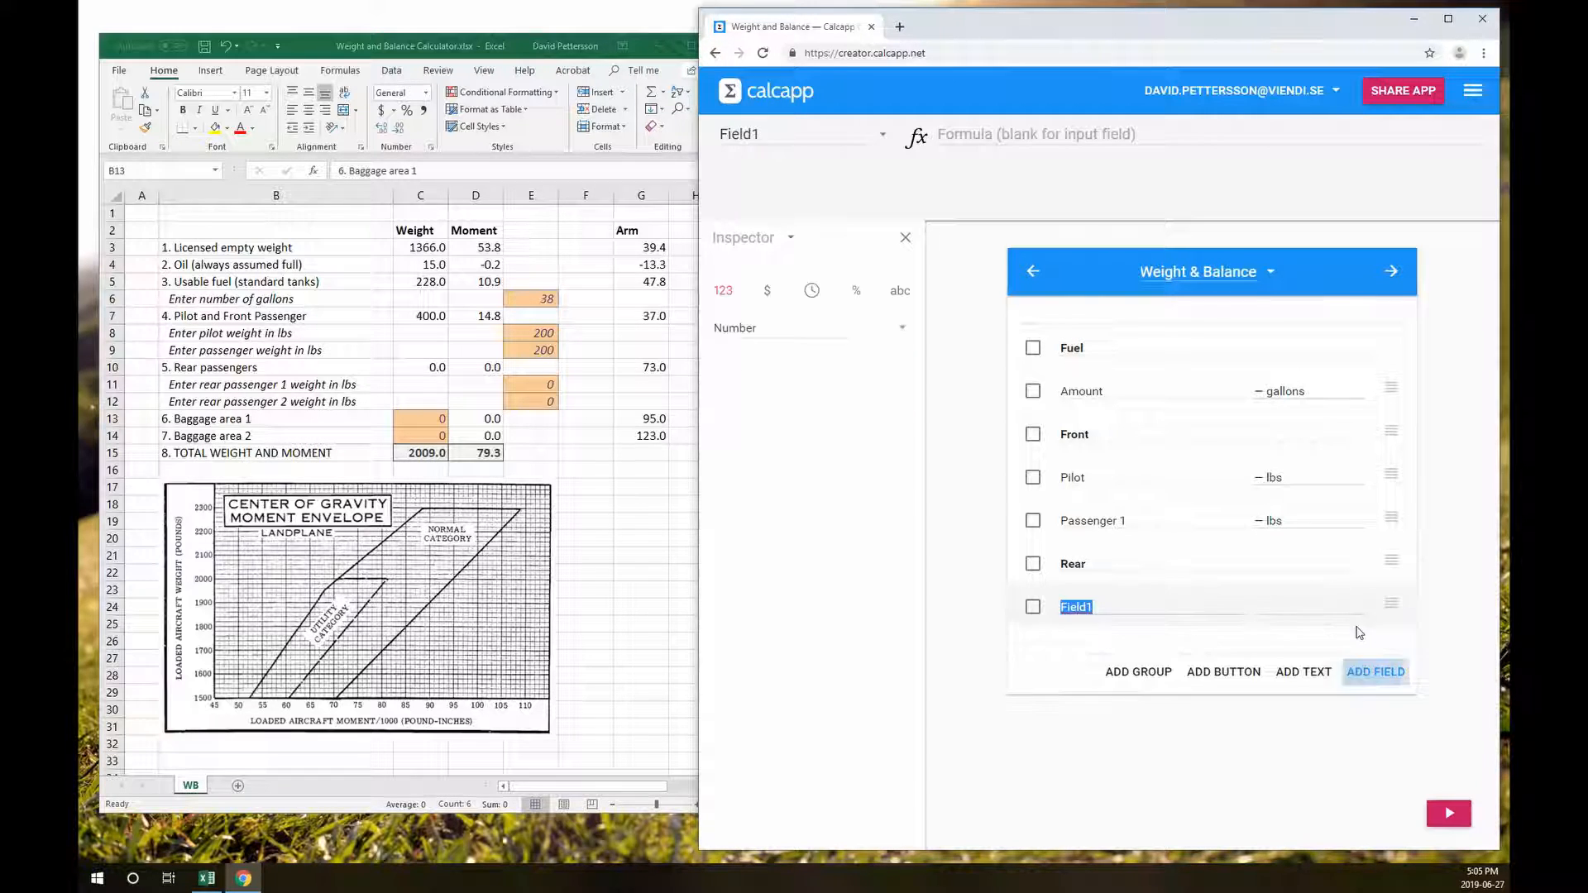
left_click(1382, 673)
Rename the first field of the Rear group "Passenger 2" and give it the unit lbs
left_click(1142, 602)
double_click(1142, 603)
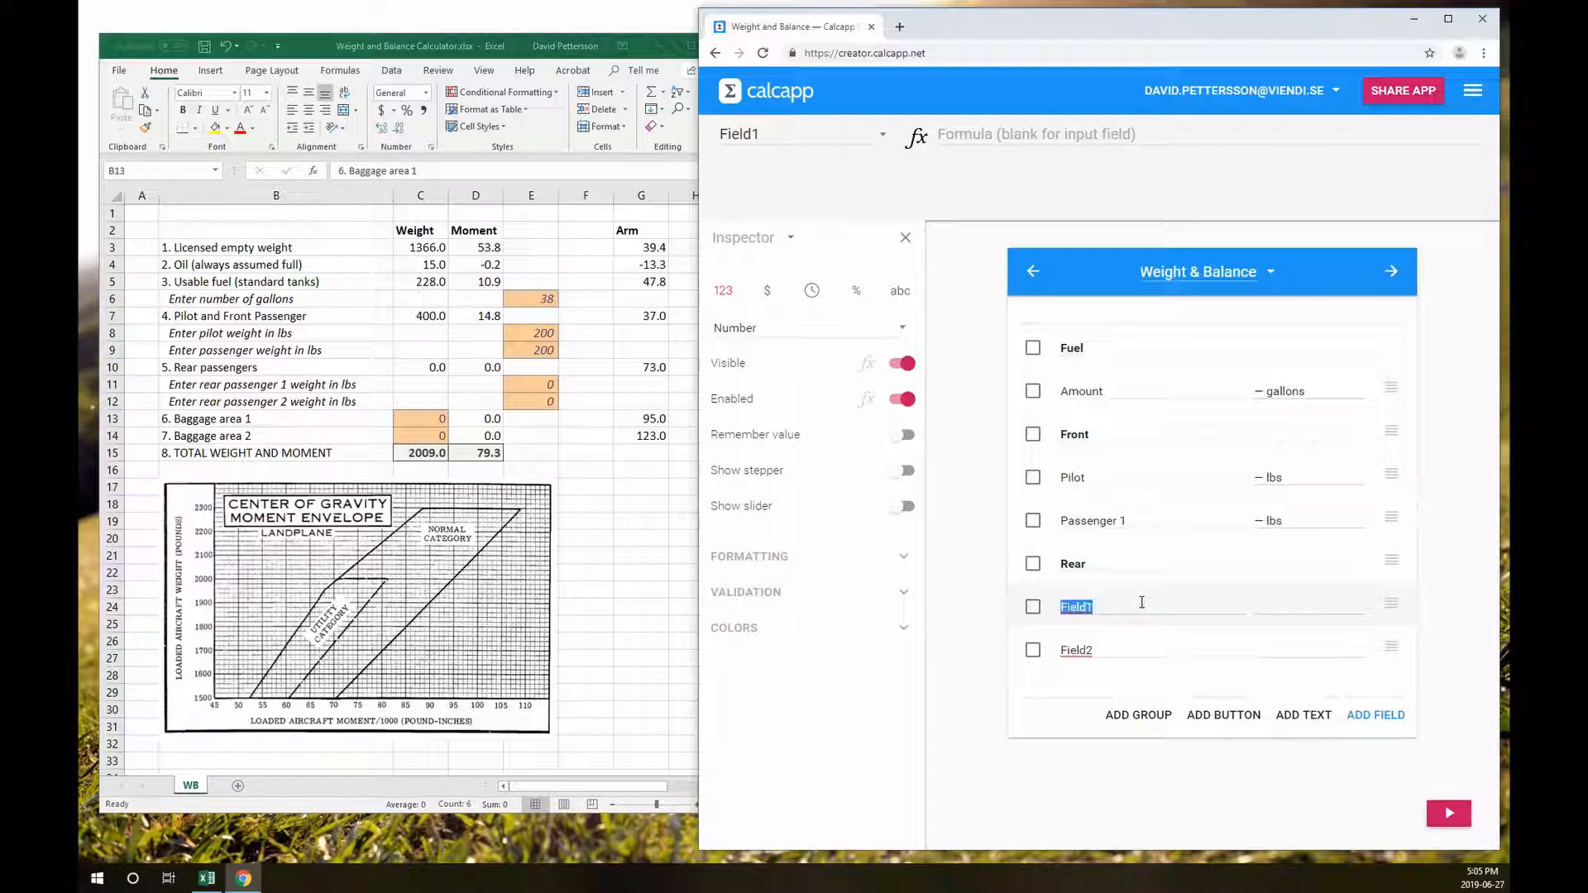
type("Passenger 2")
key("Tab")
type("lbs")
key("Tab")
Rename the second field of the Rear group "Passenger 3" and give it the unit lbs
type("Passenger 3")
key("shift+End")
key("Delete")
key("Tab")
type("lbs")
key("Tab")
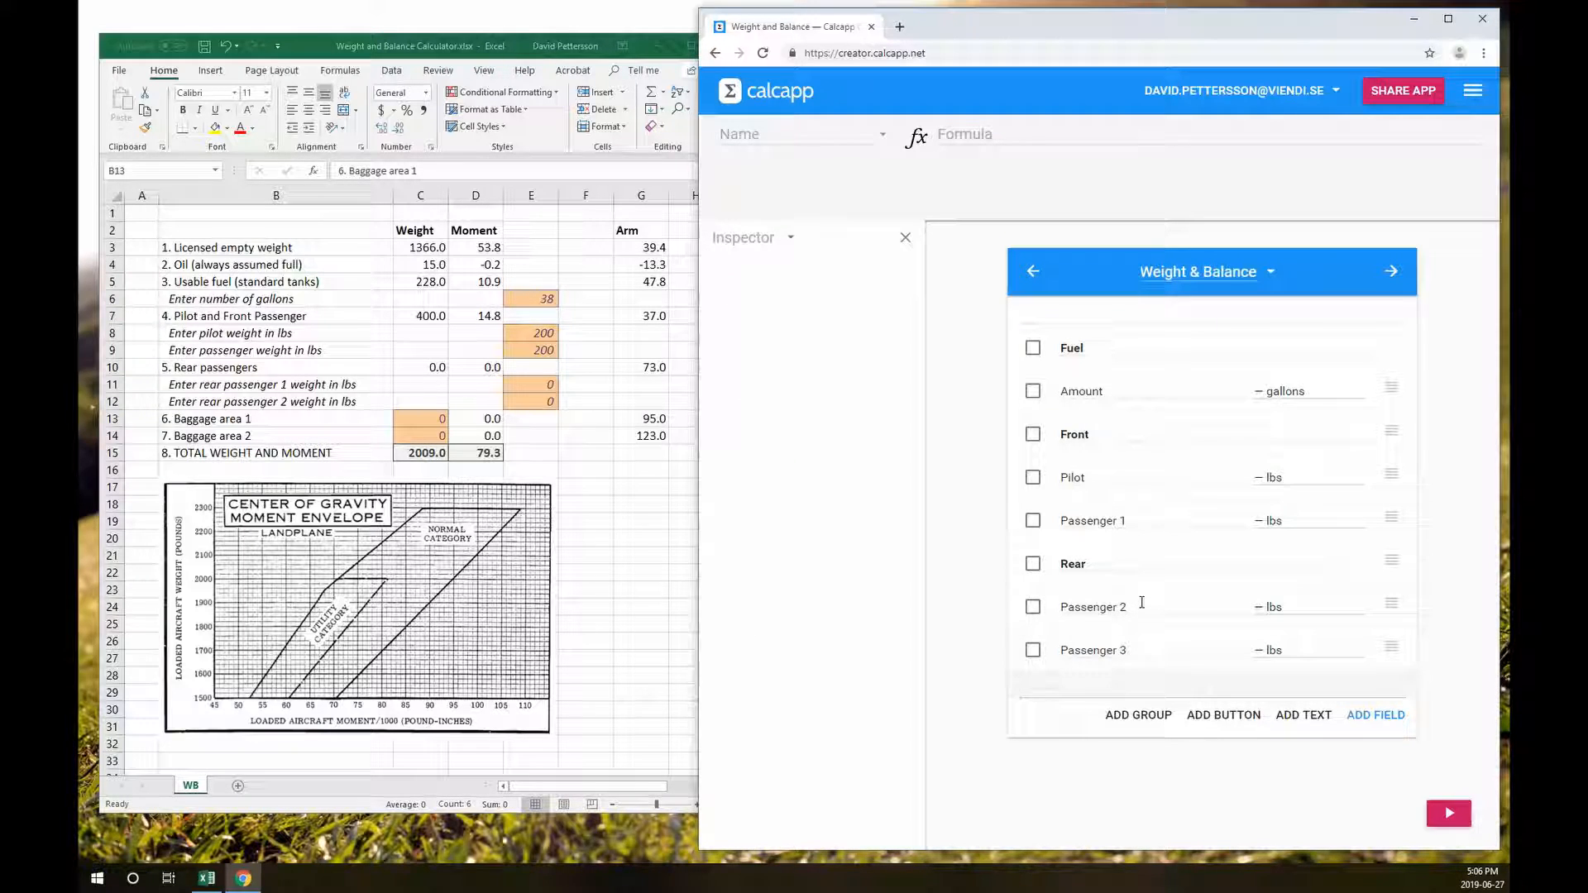
Add a group labelled "Baggage" below Passenger 3 and add two new fields to it
left_click(1138, 715)
type("Baggage")
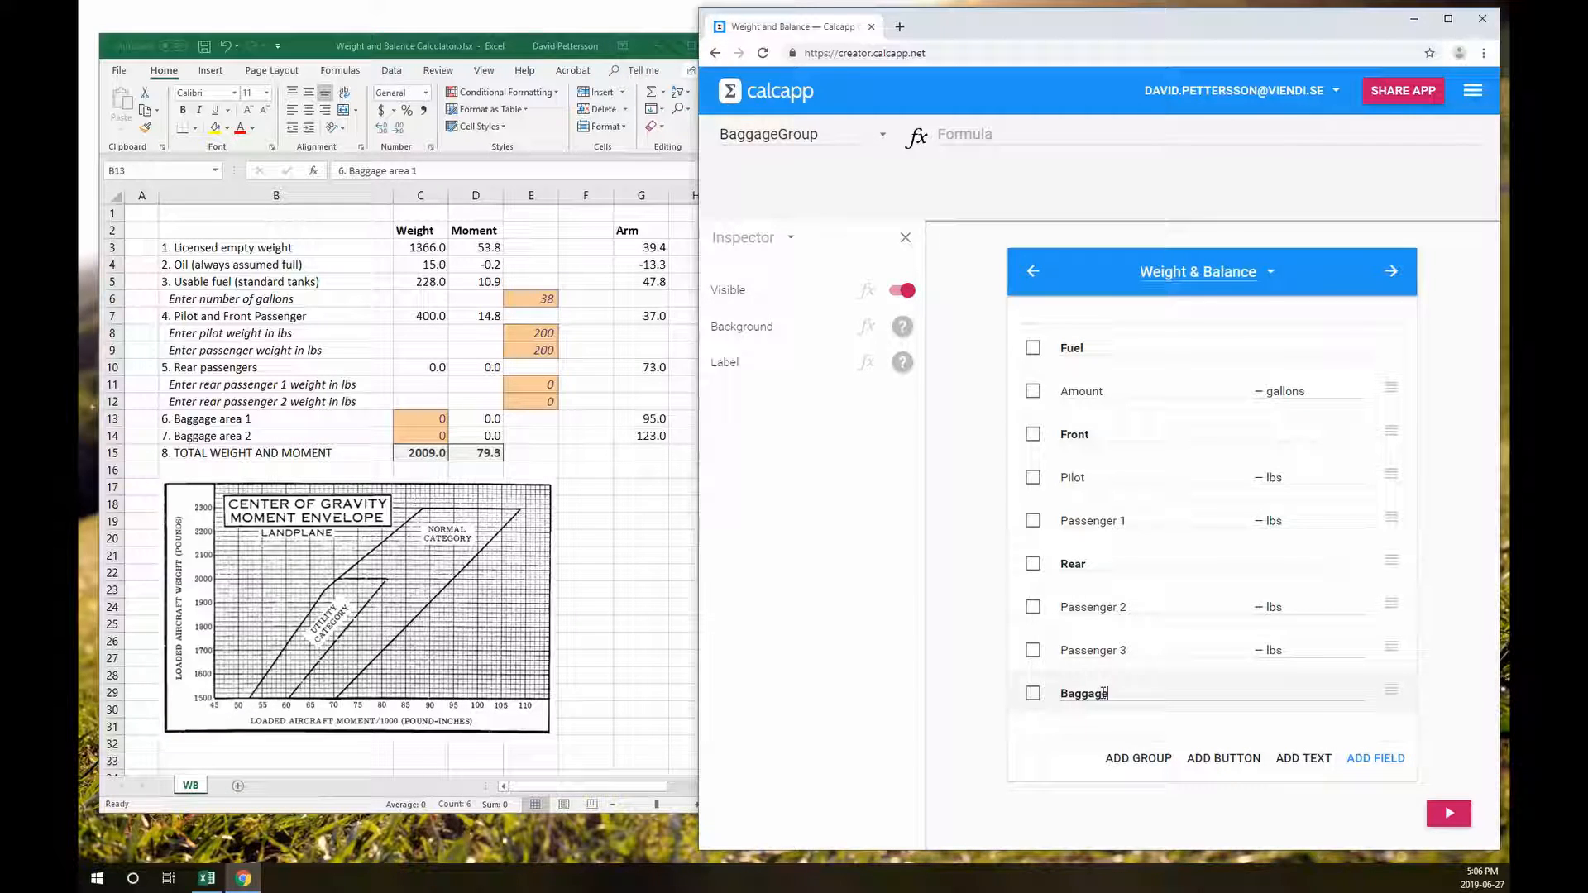
key("Return")
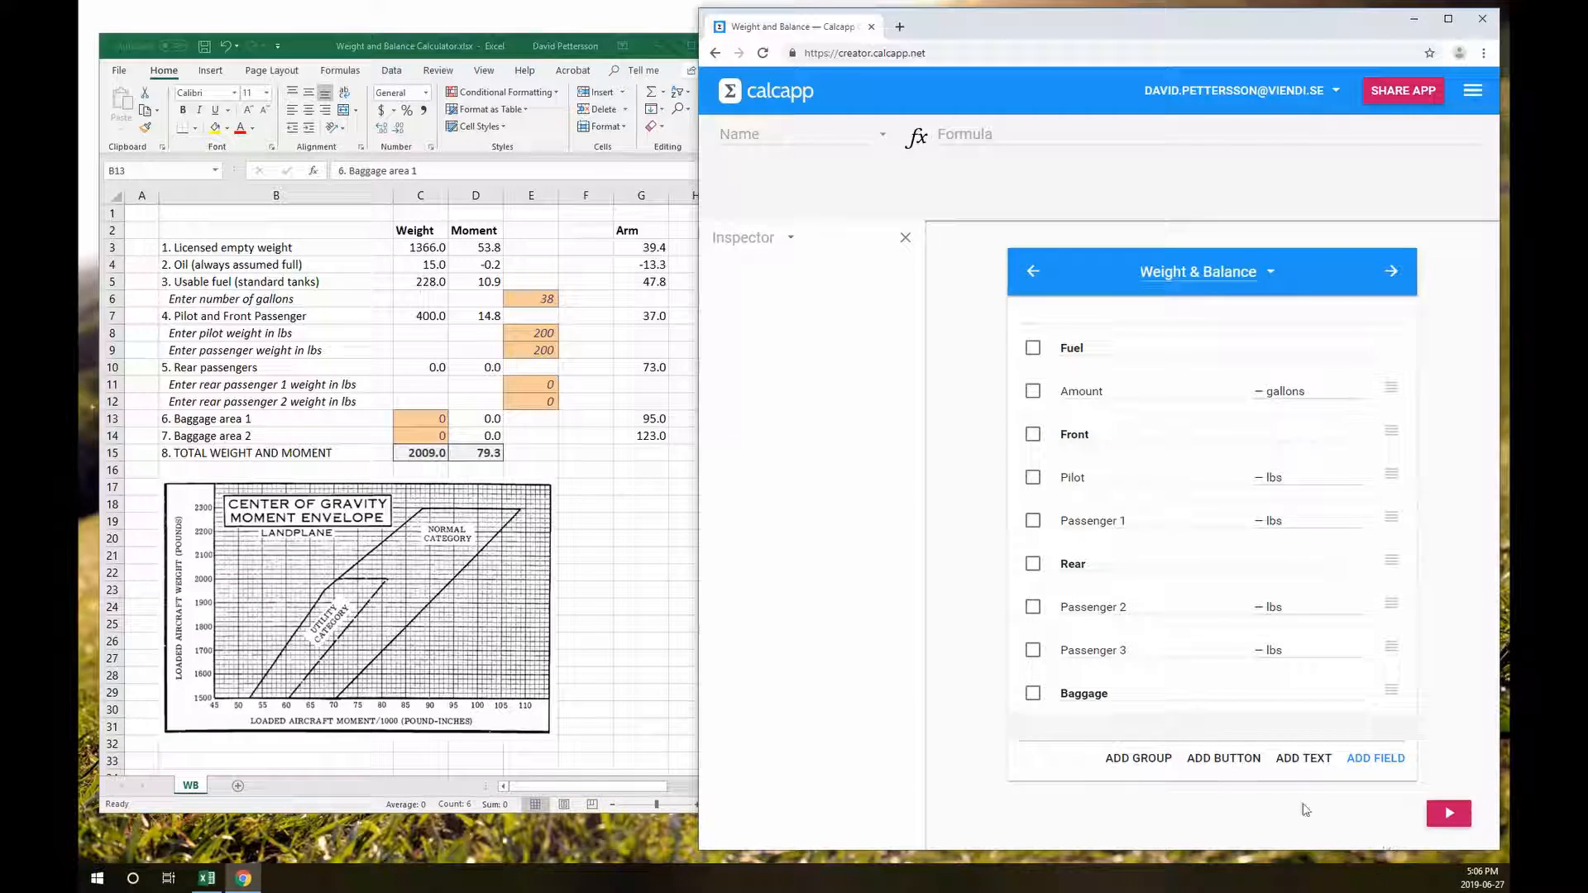
left_click(1375, 758)
left_click(1374, 801)
Rename the first field of the Baggage group "Area 1" and give it the unit lbs
left_click(1125, 720)
type("Area 1")
key("Tab")
type("lbs")
key("Tab")
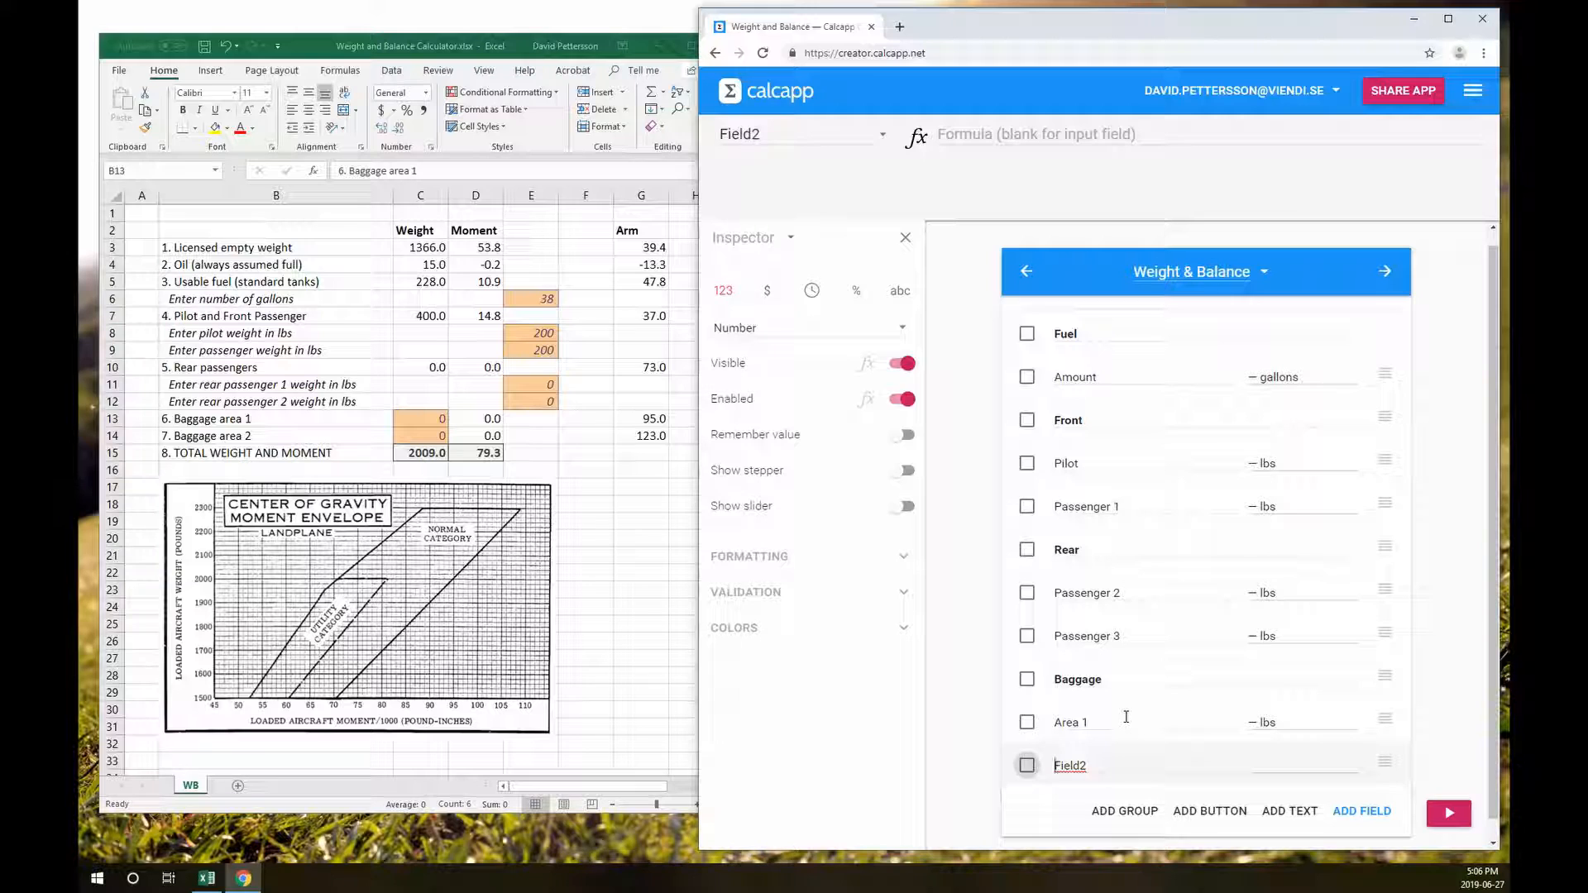
Rename the second field of the Baggage group "Area 2" and give it the unit lbs
type("Area 2")
key("shift+End")
key("Delete")
key("Tab")
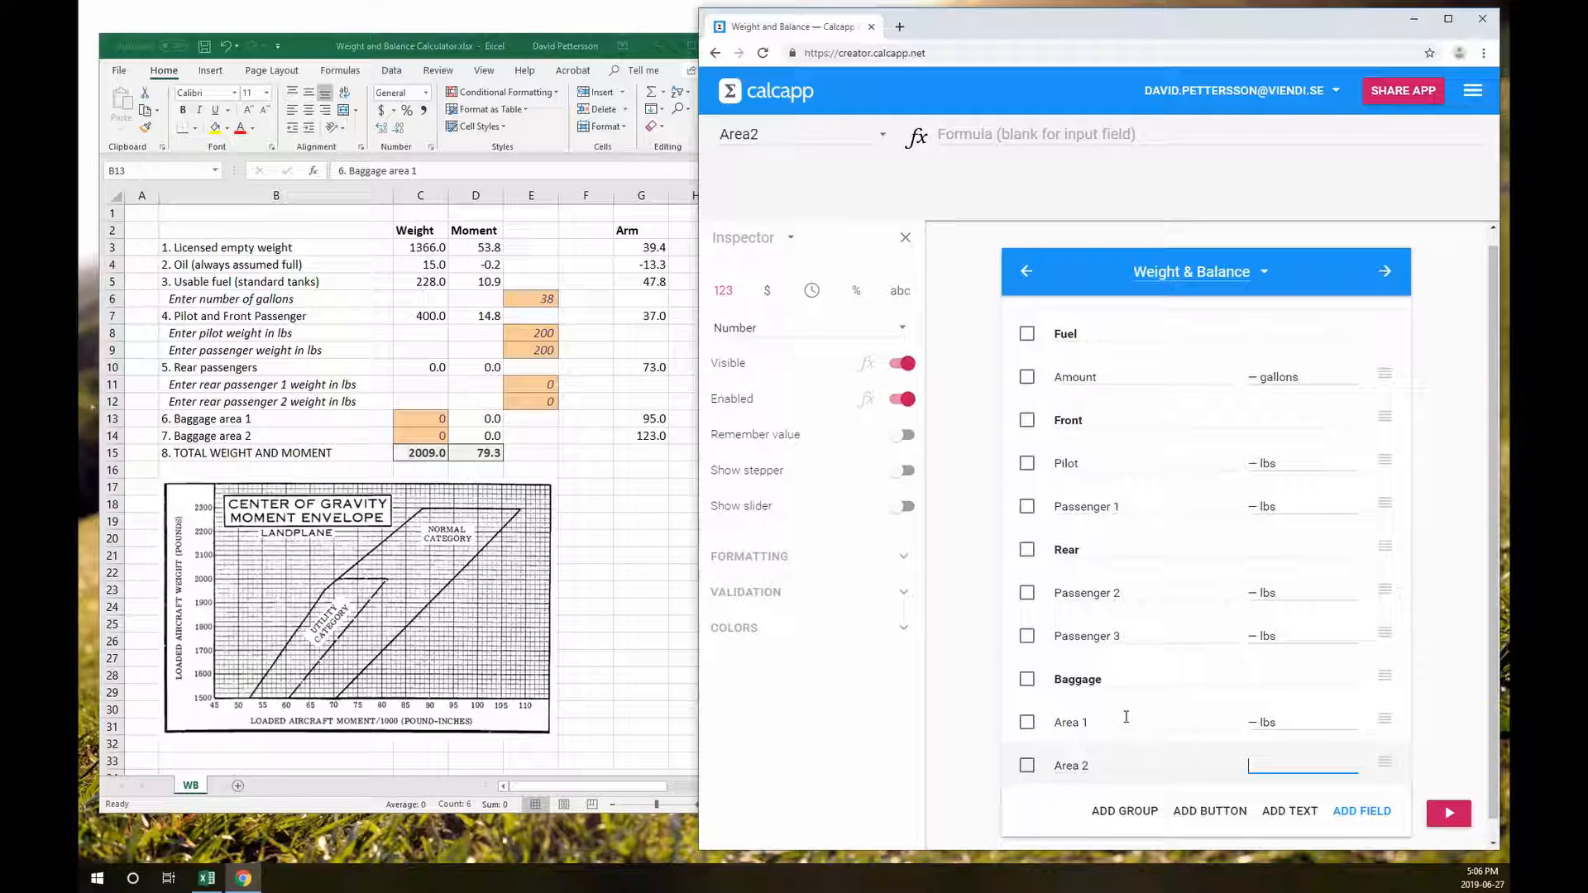
type("lbsbs")
key("Tab")
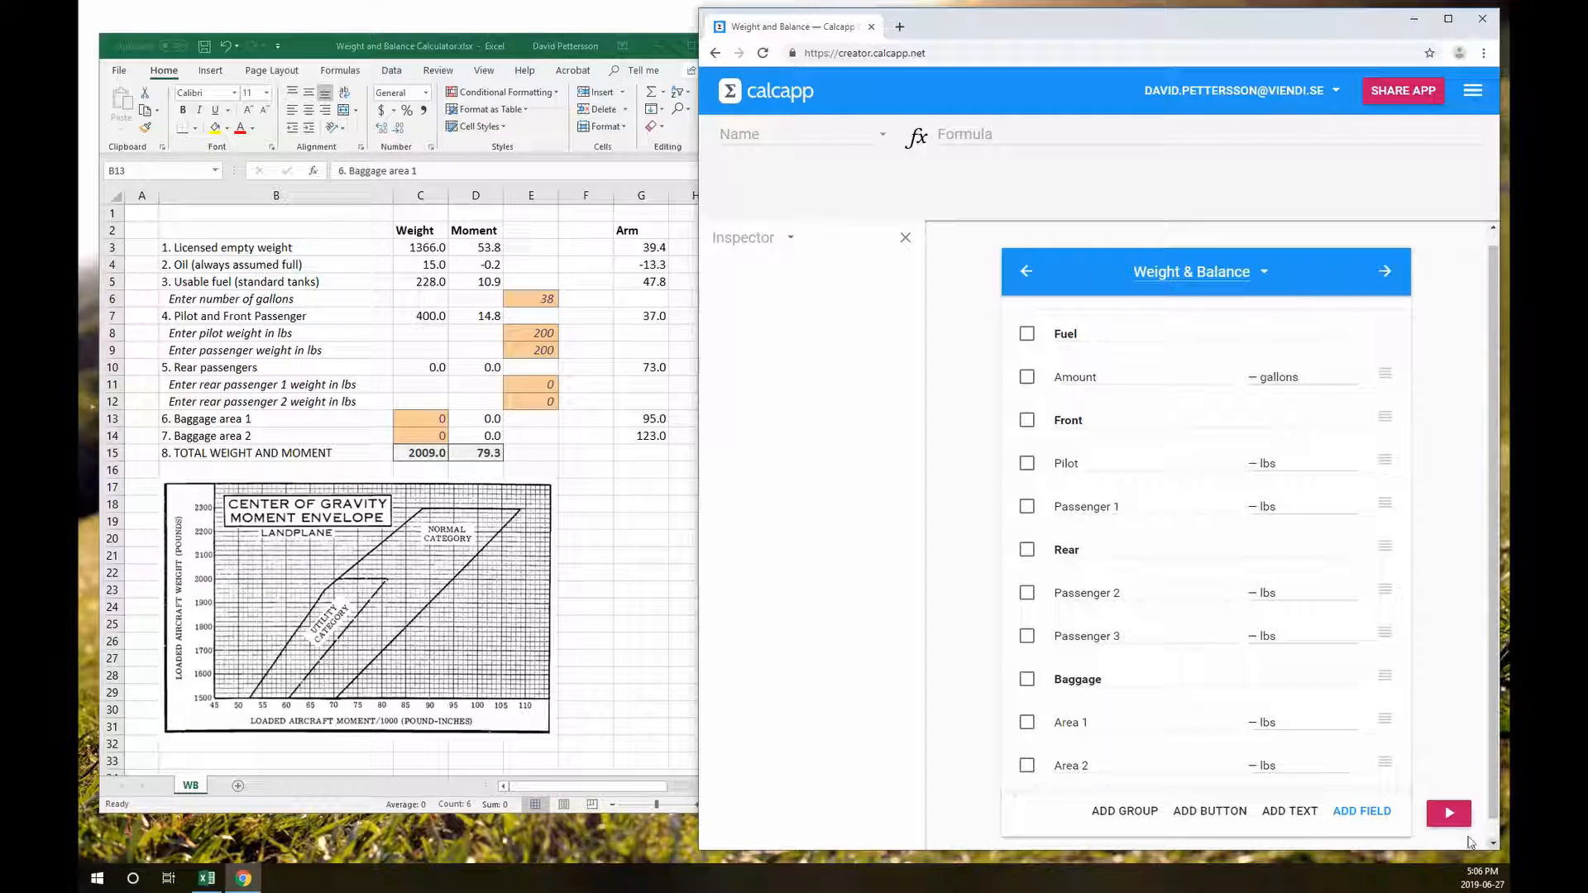
Preview the app and try 78676 as the fuel amount and 8787 in baggage Area 1, closing the preview when done
left_click(1450, 819)
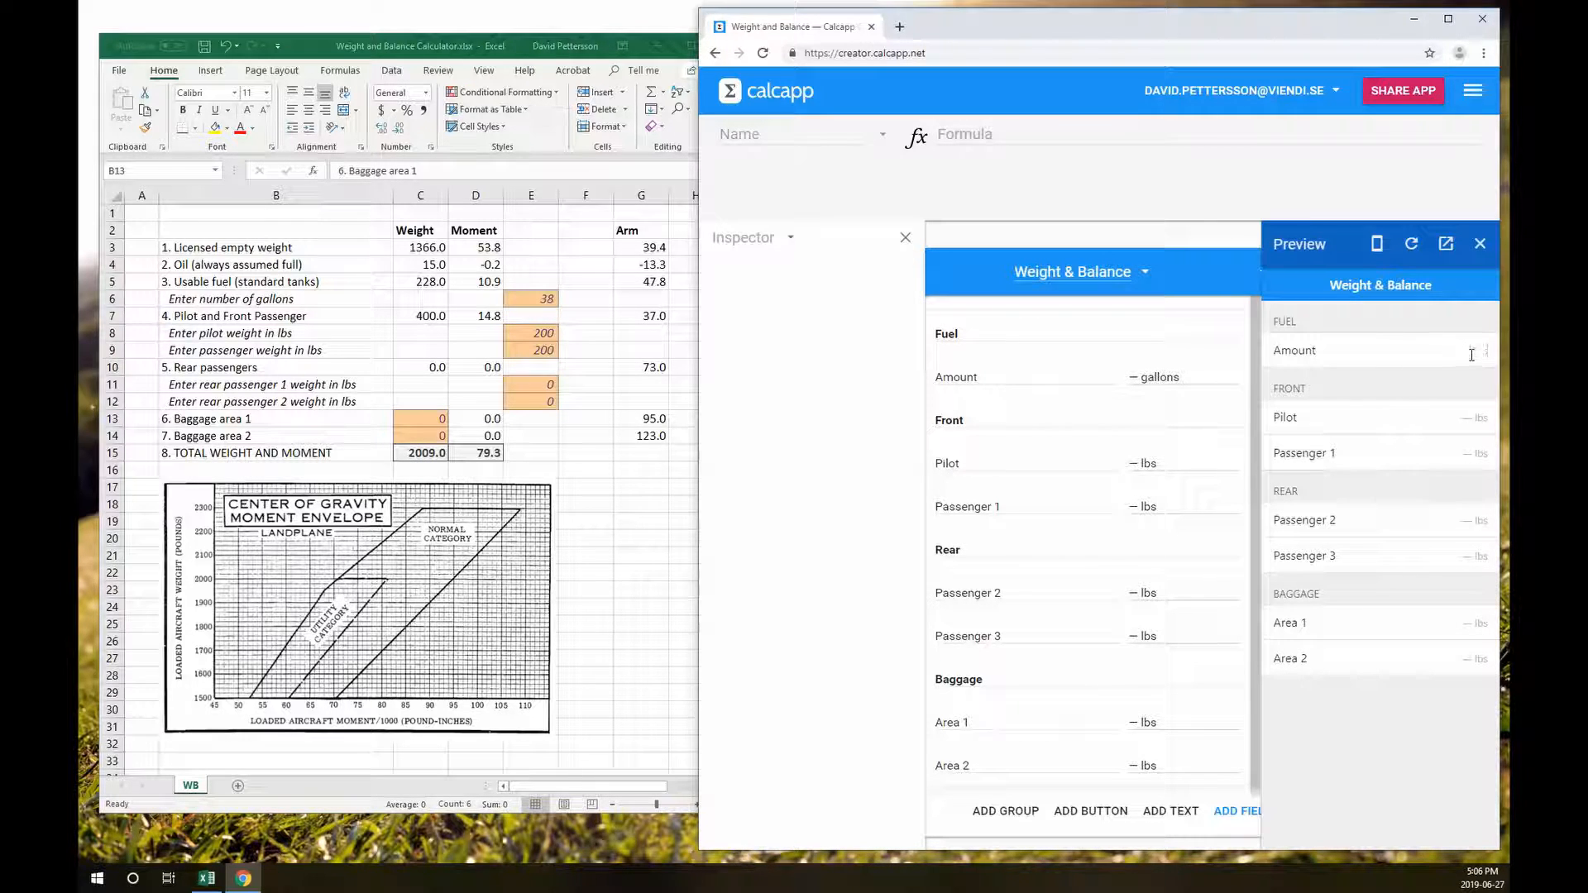
type("76")
left_click(1463, 616)
type("787")
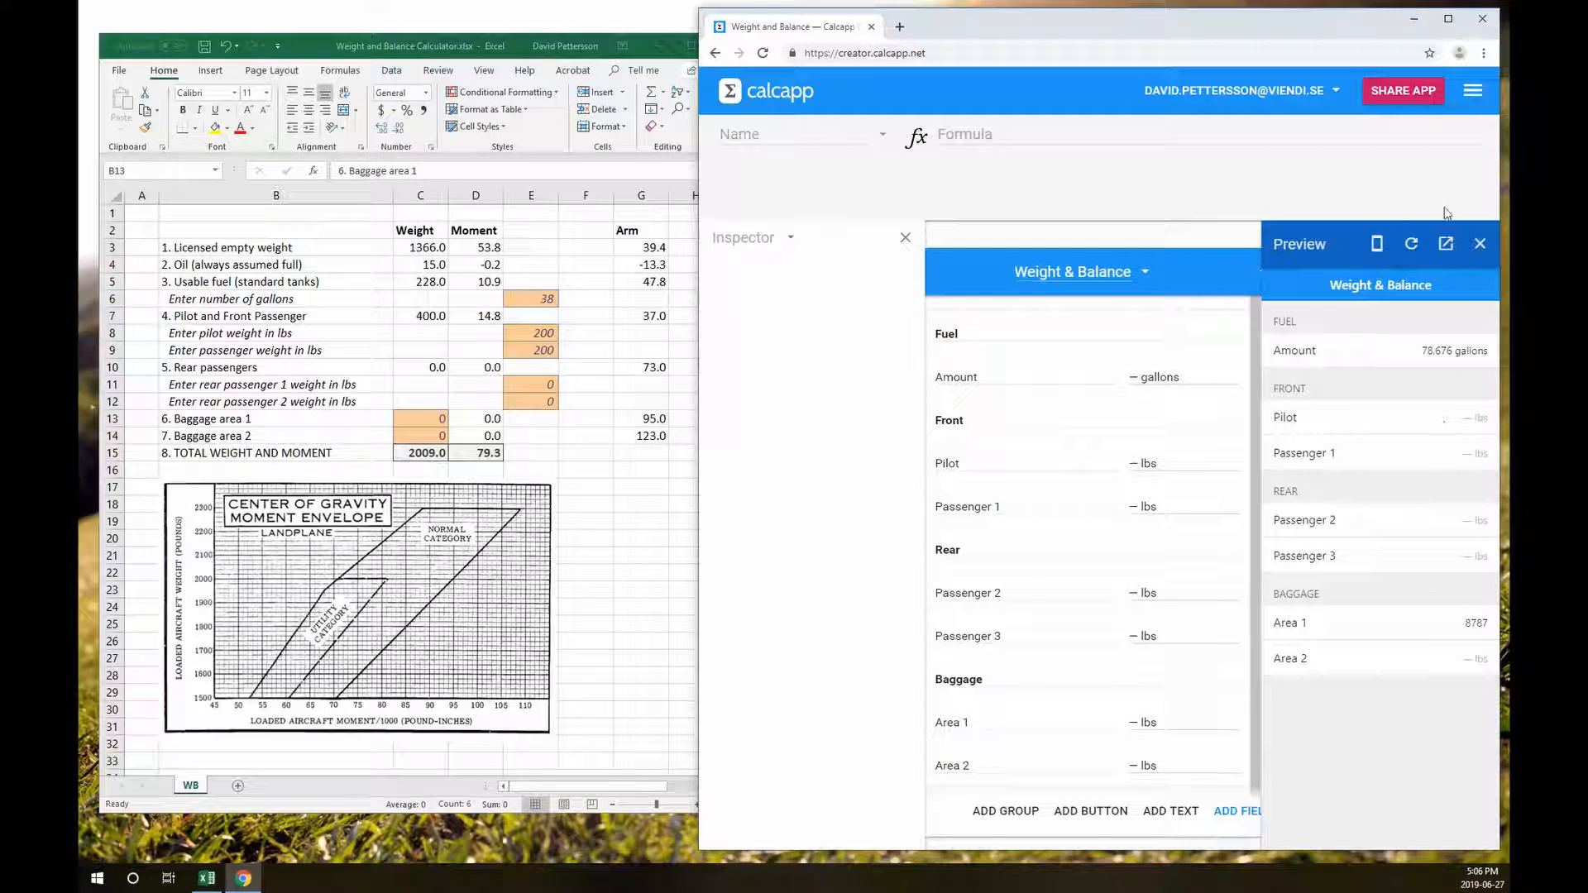
left_click(1479, 252)
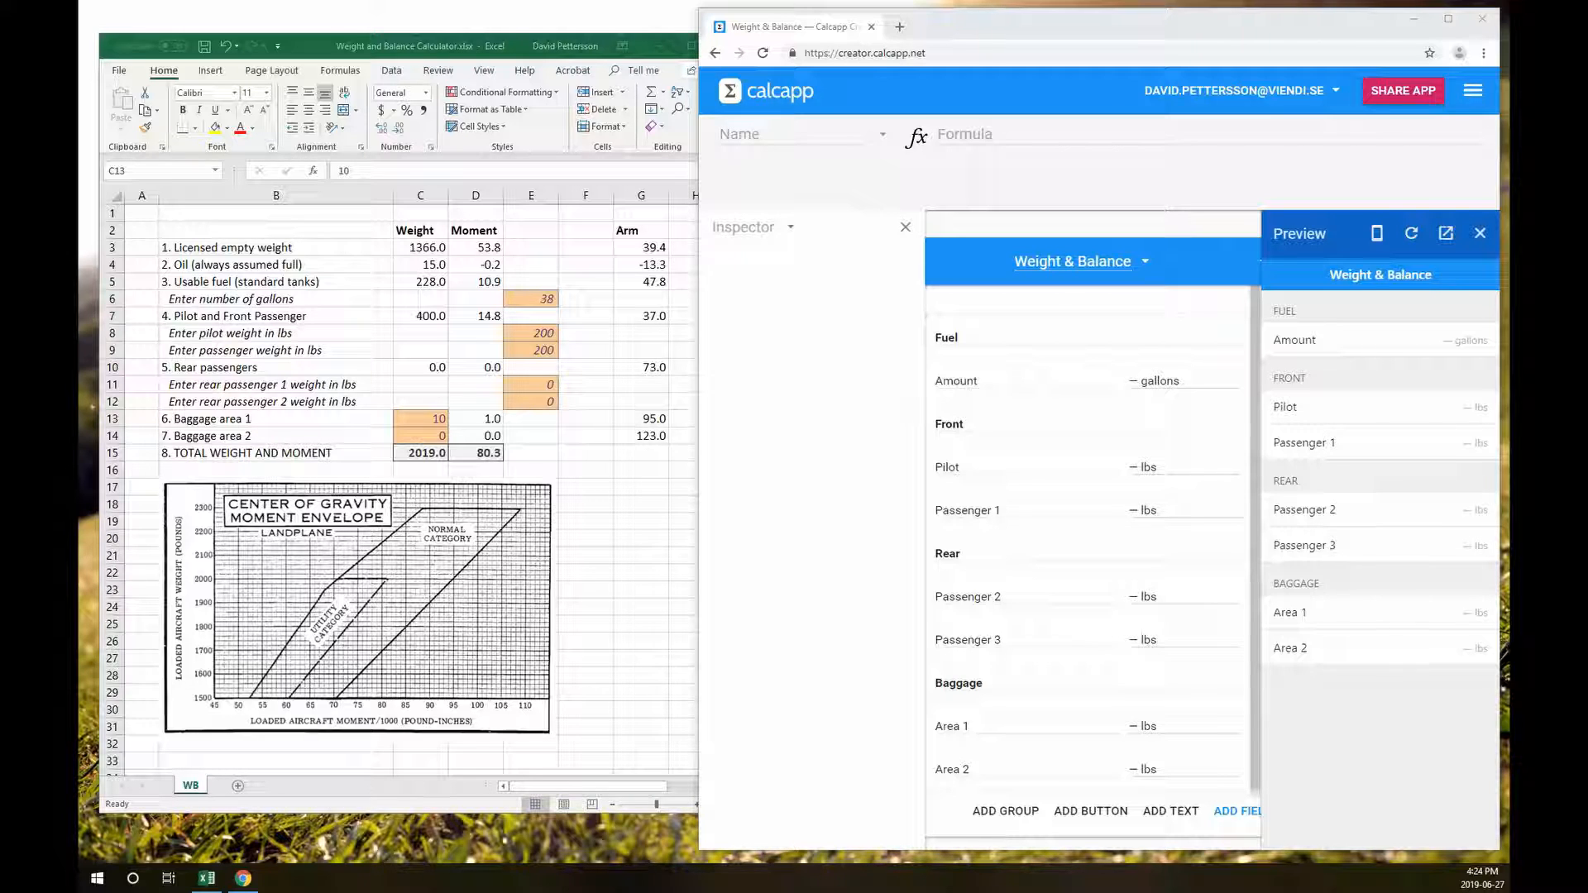
left_click(1480, 234)
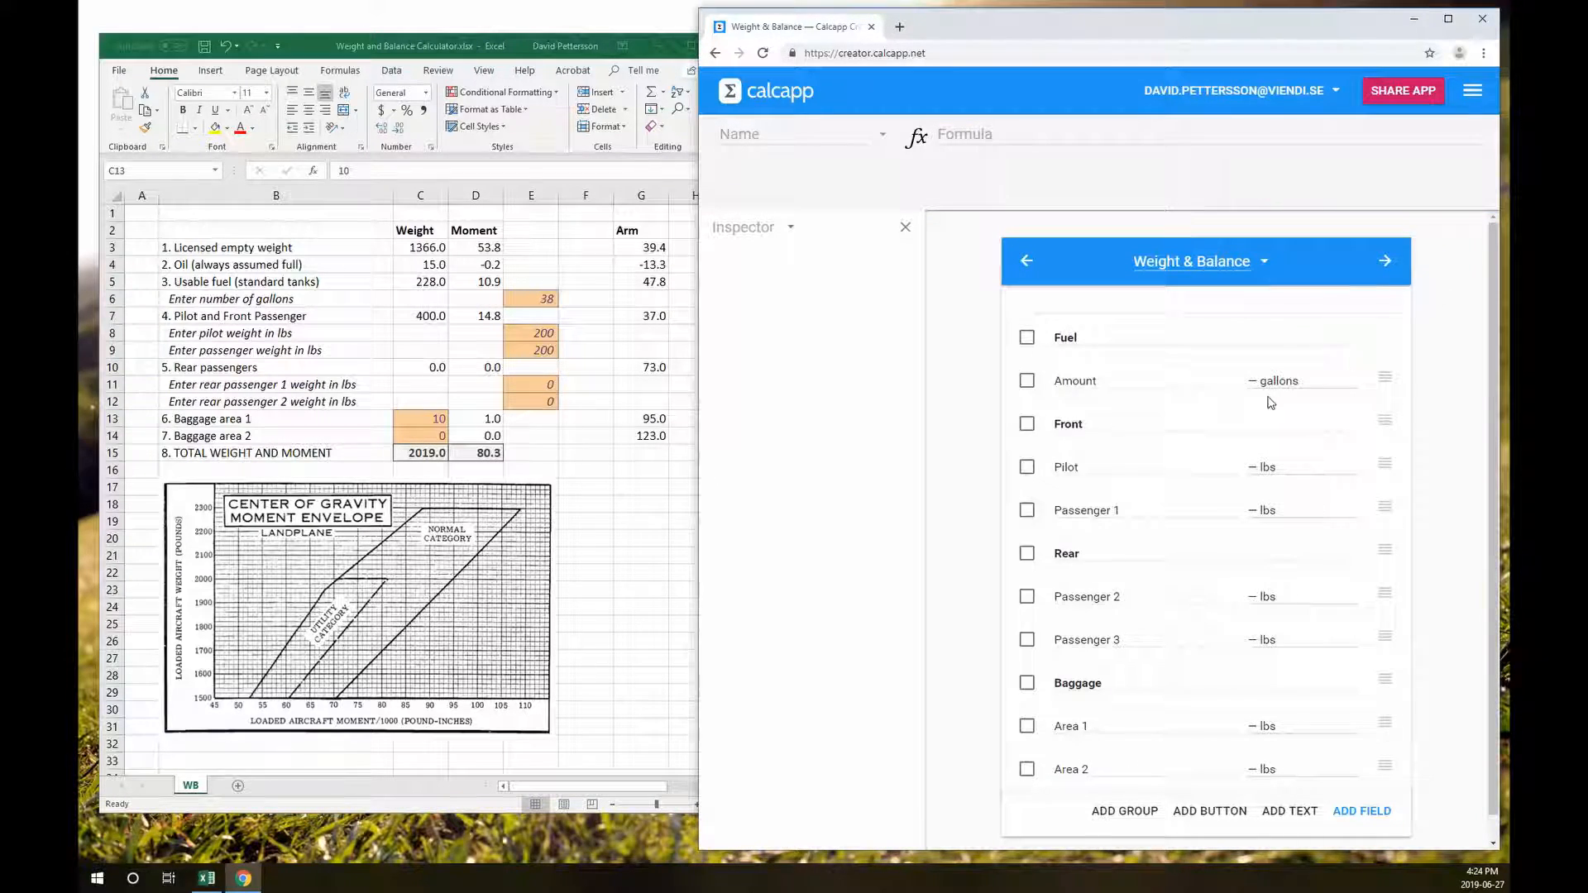
Add a group labelled "Totals" below Area 2, containing a field named "Weight" with the unit lbs
scroll(1271, 399, "down", 1)
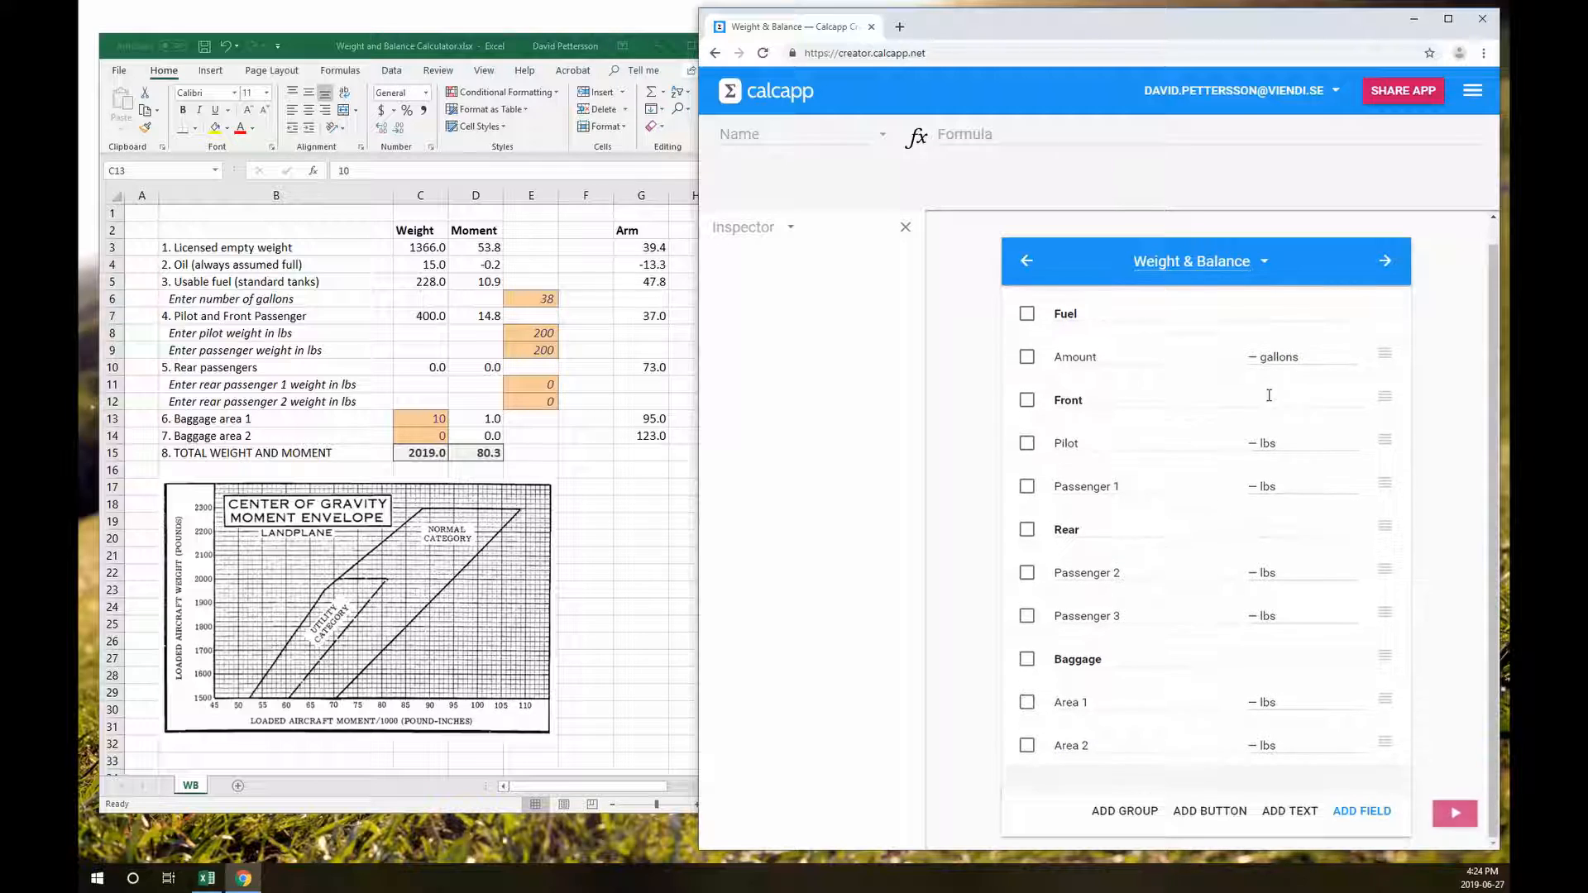
left_click(1125, 811)
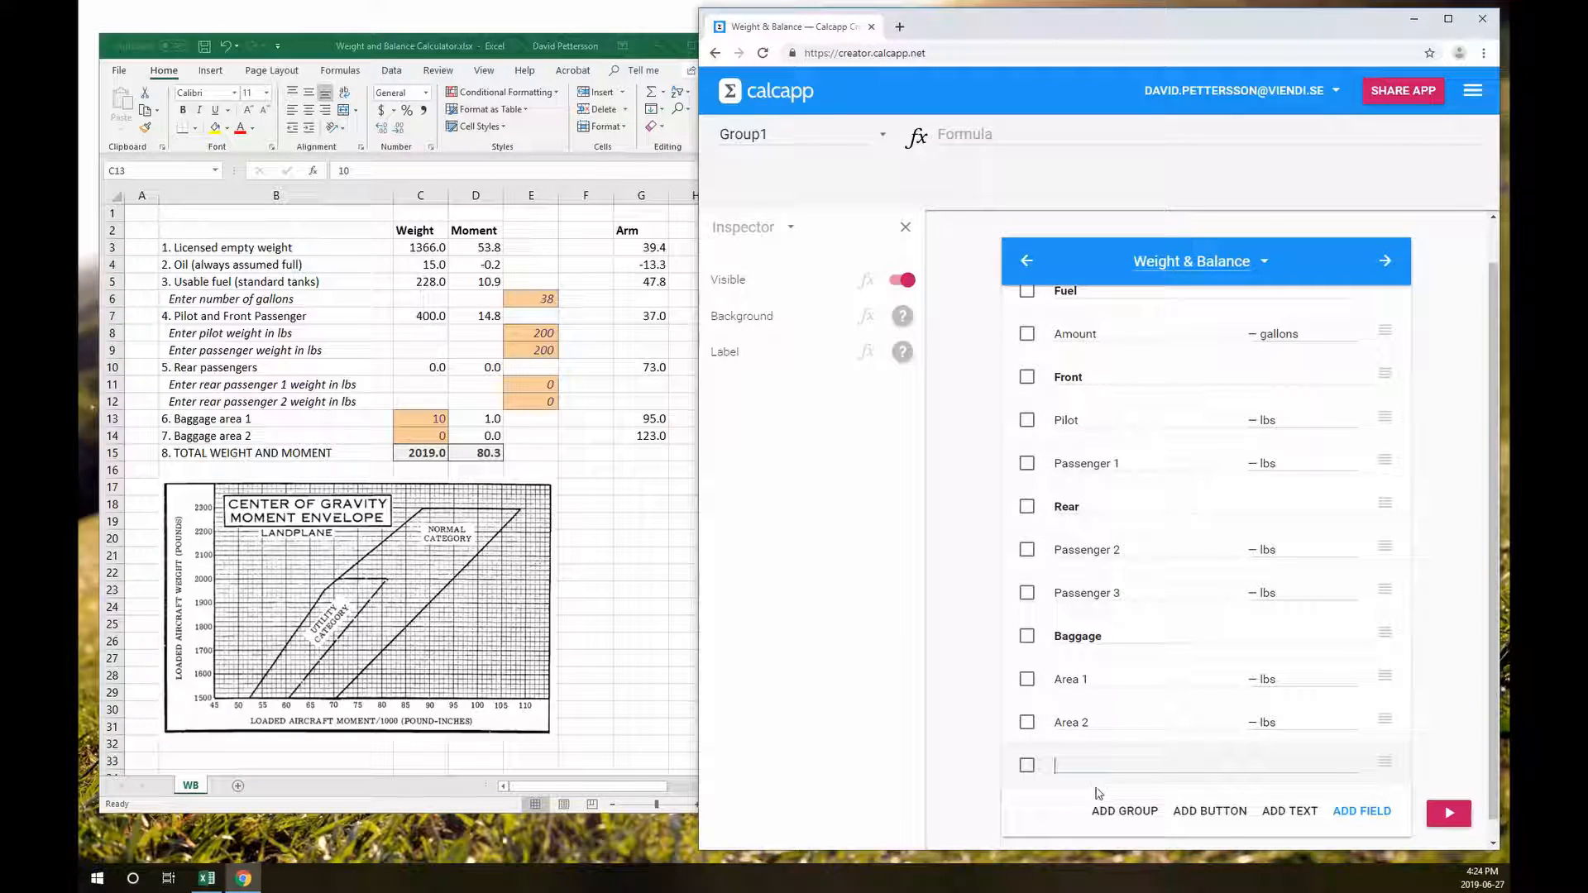
type("Totals")
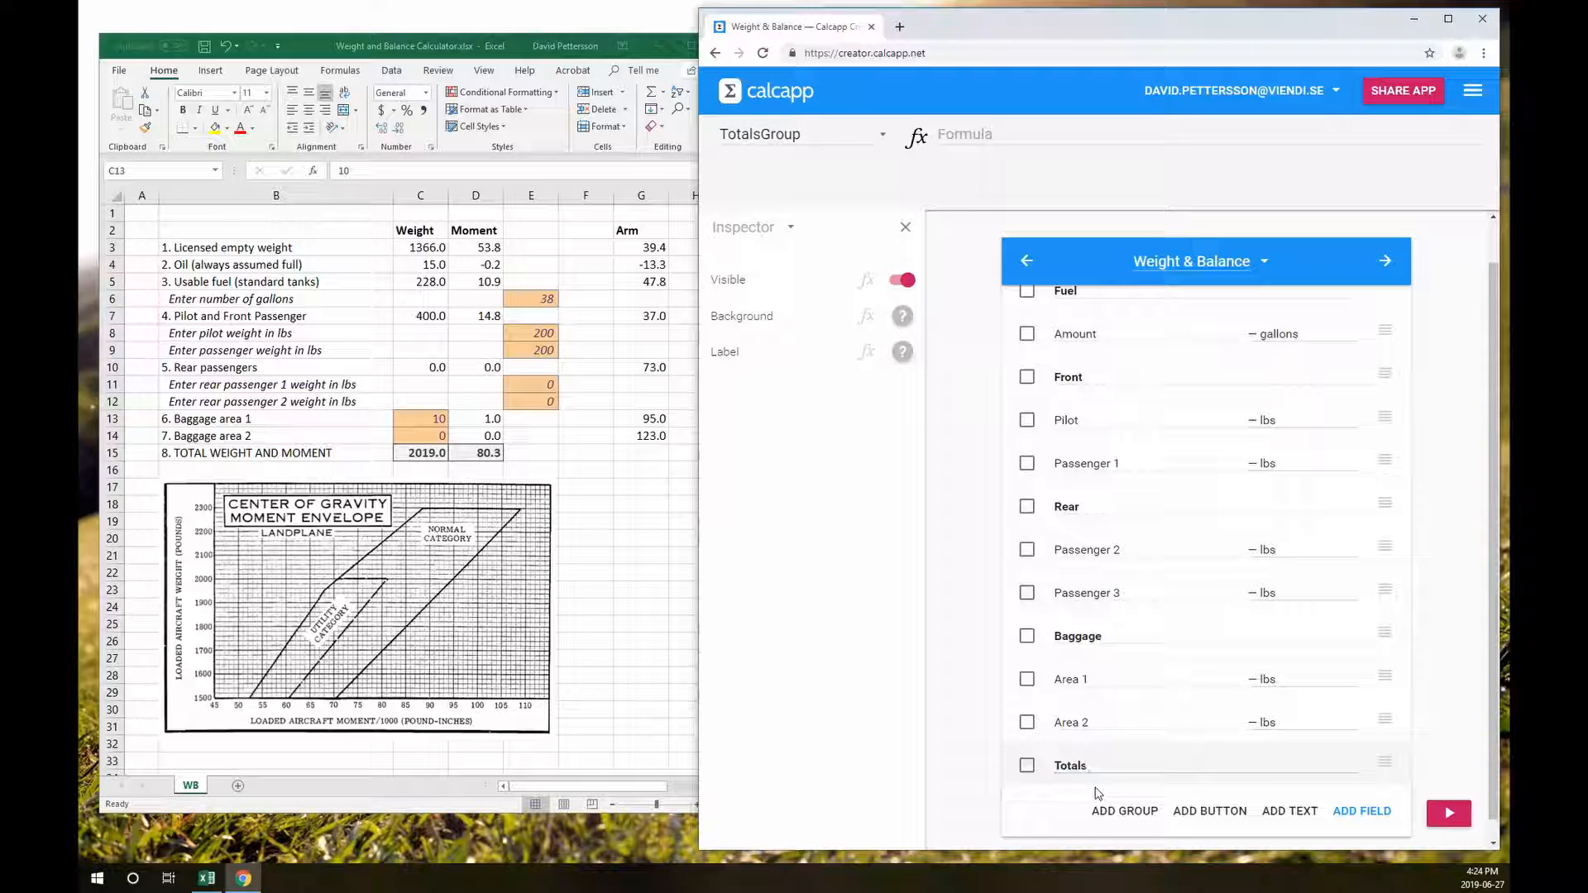
left_click(1362, 811)
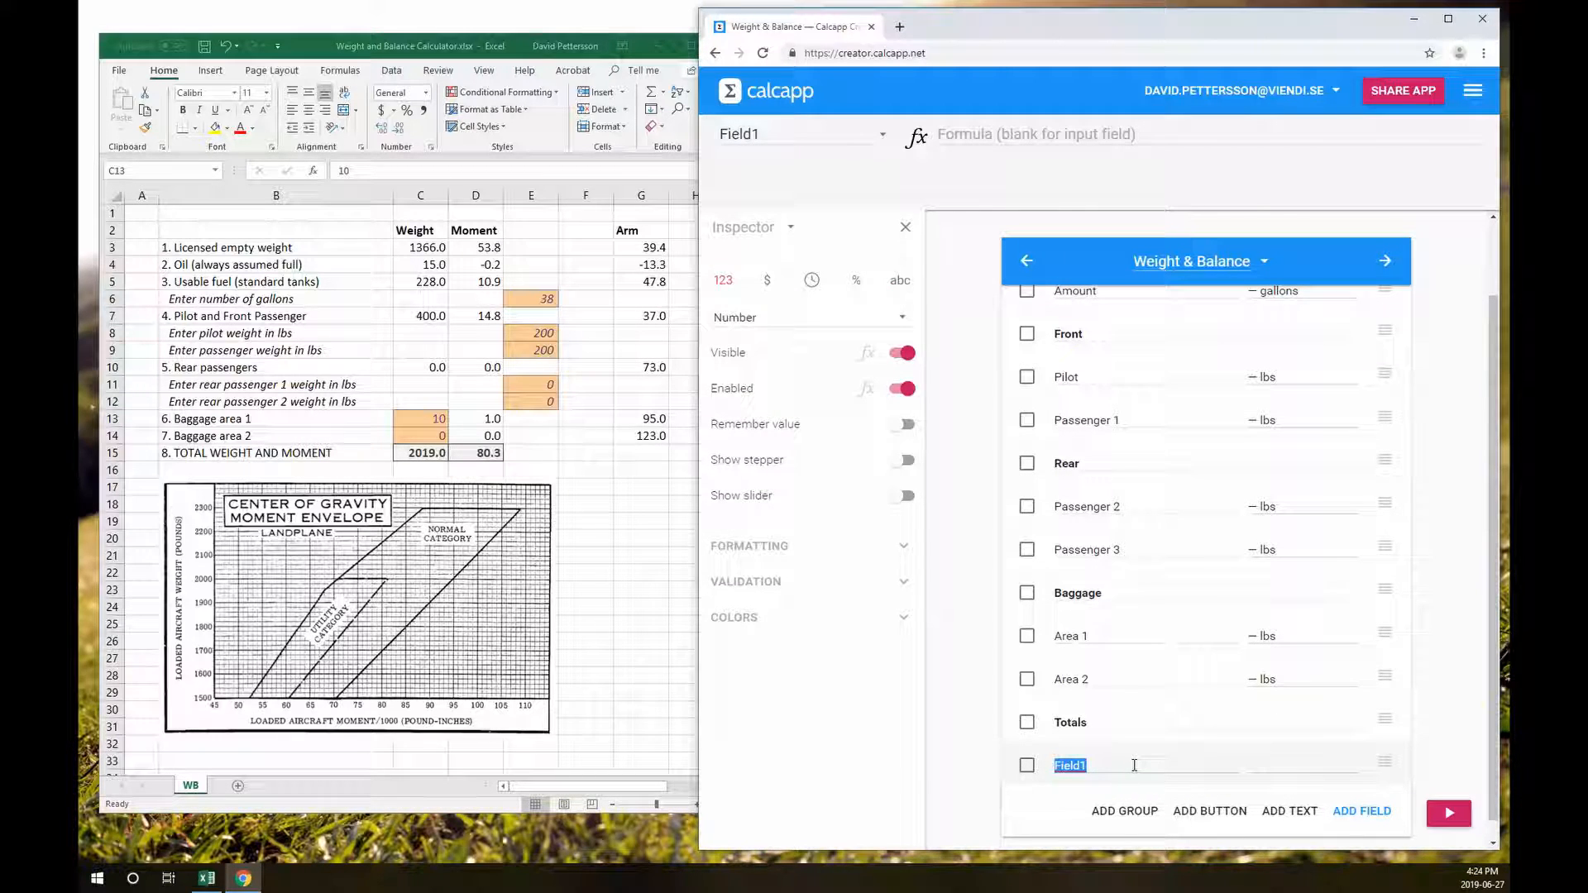
type("Weight")
left_click(1291, 769)
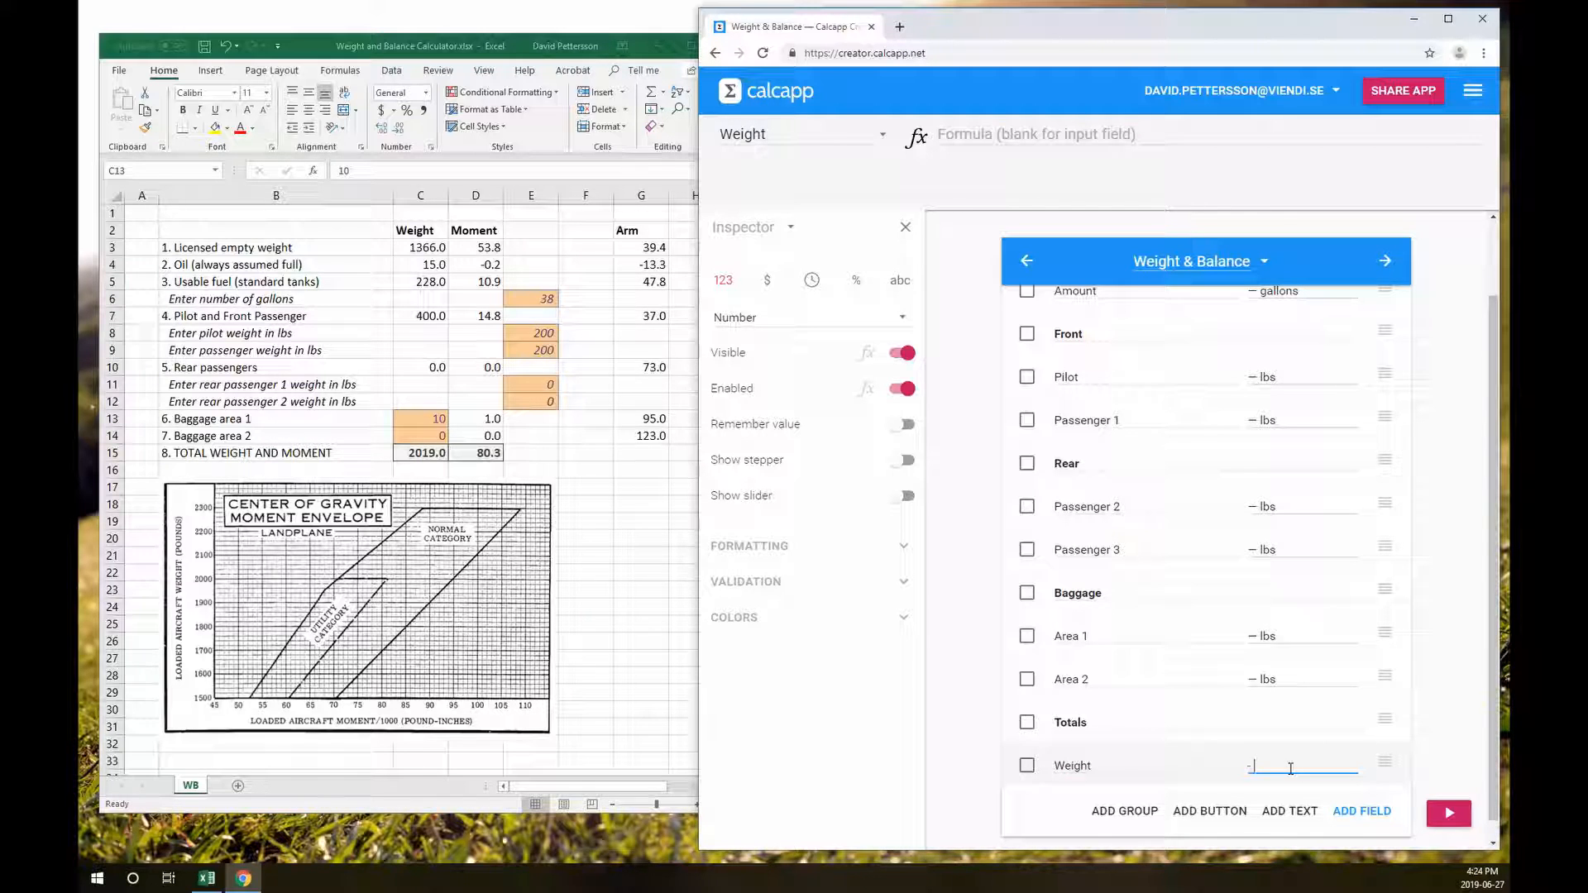
key("Return")
Check the total weight and moment cells in Excel and add a matching field named "Moment" with unit lbsin to Calcapp's Totals group
left_click(413, 457)
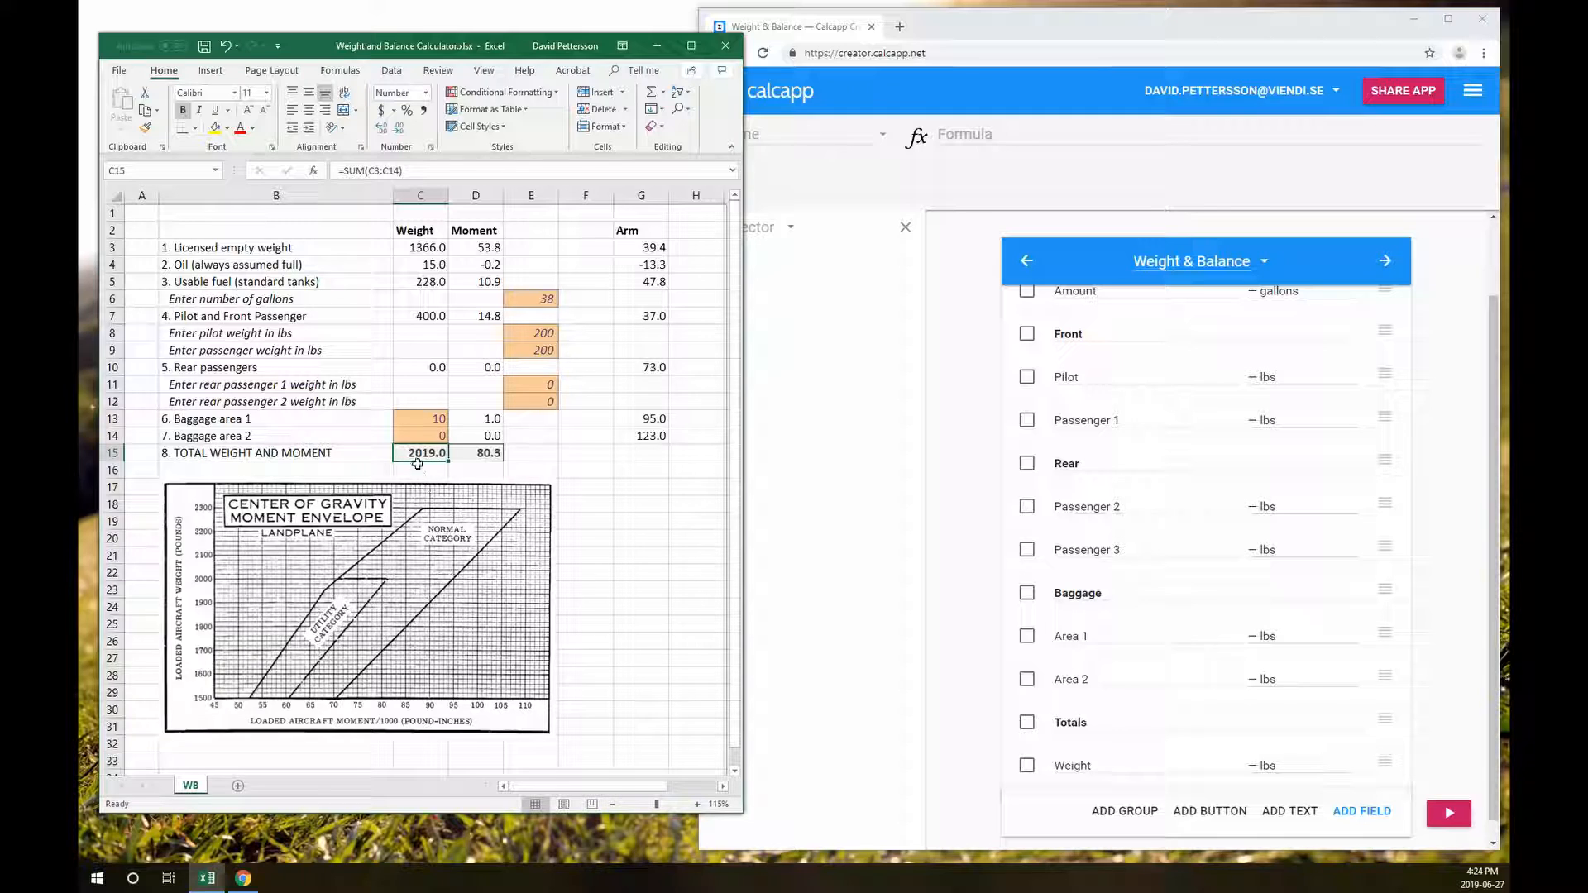
left_click(477, 456)
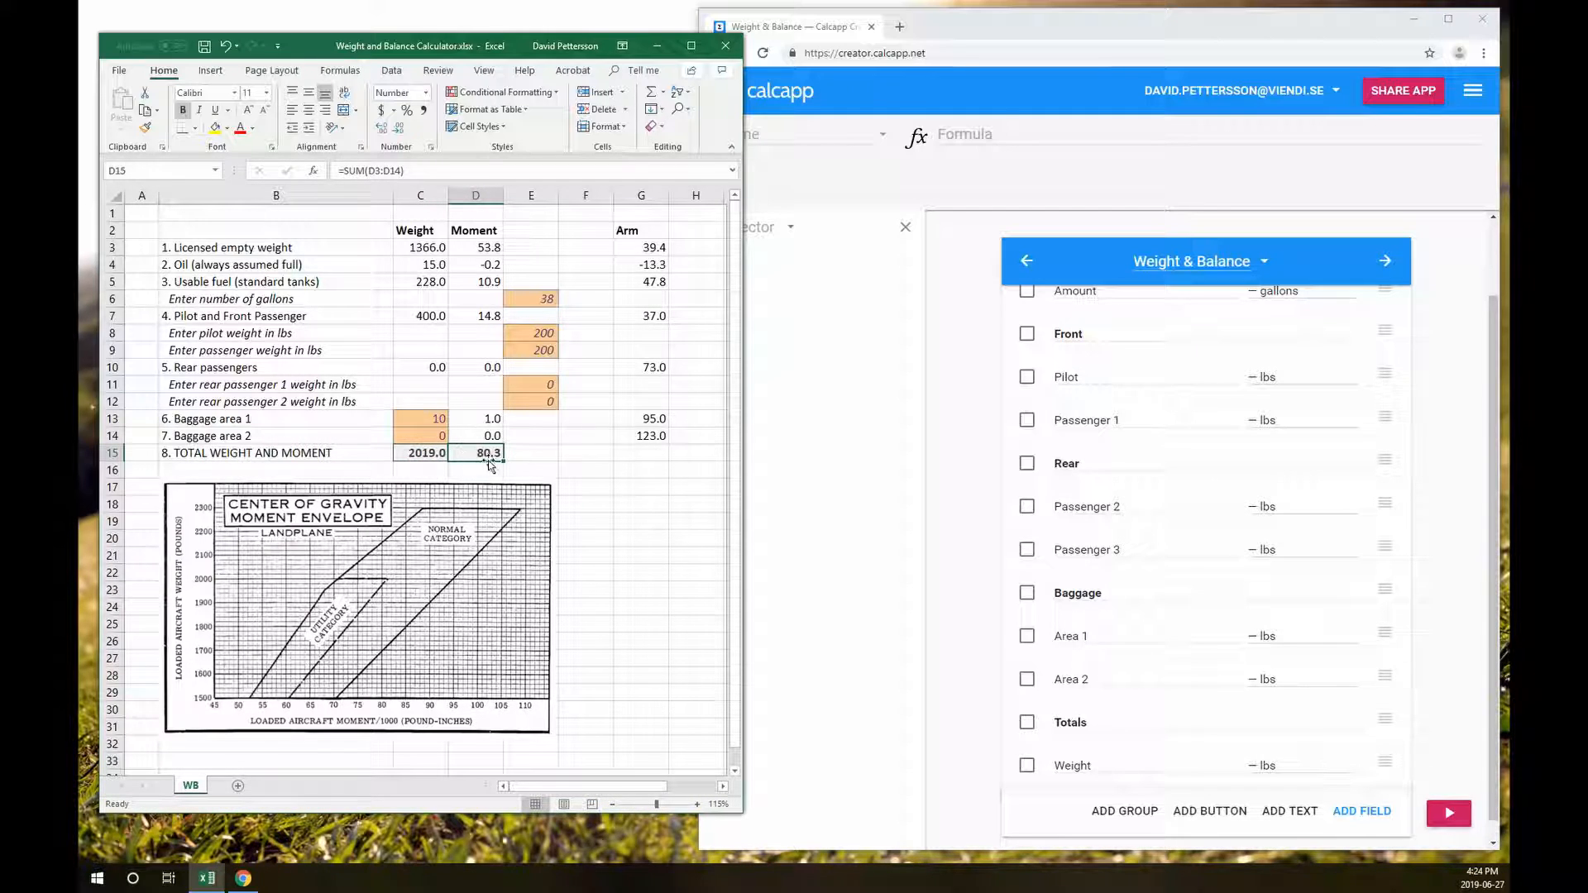
left_click(1362, 812)
left_click(1140, 765)
double_click(1140, 765)
type("Moment")
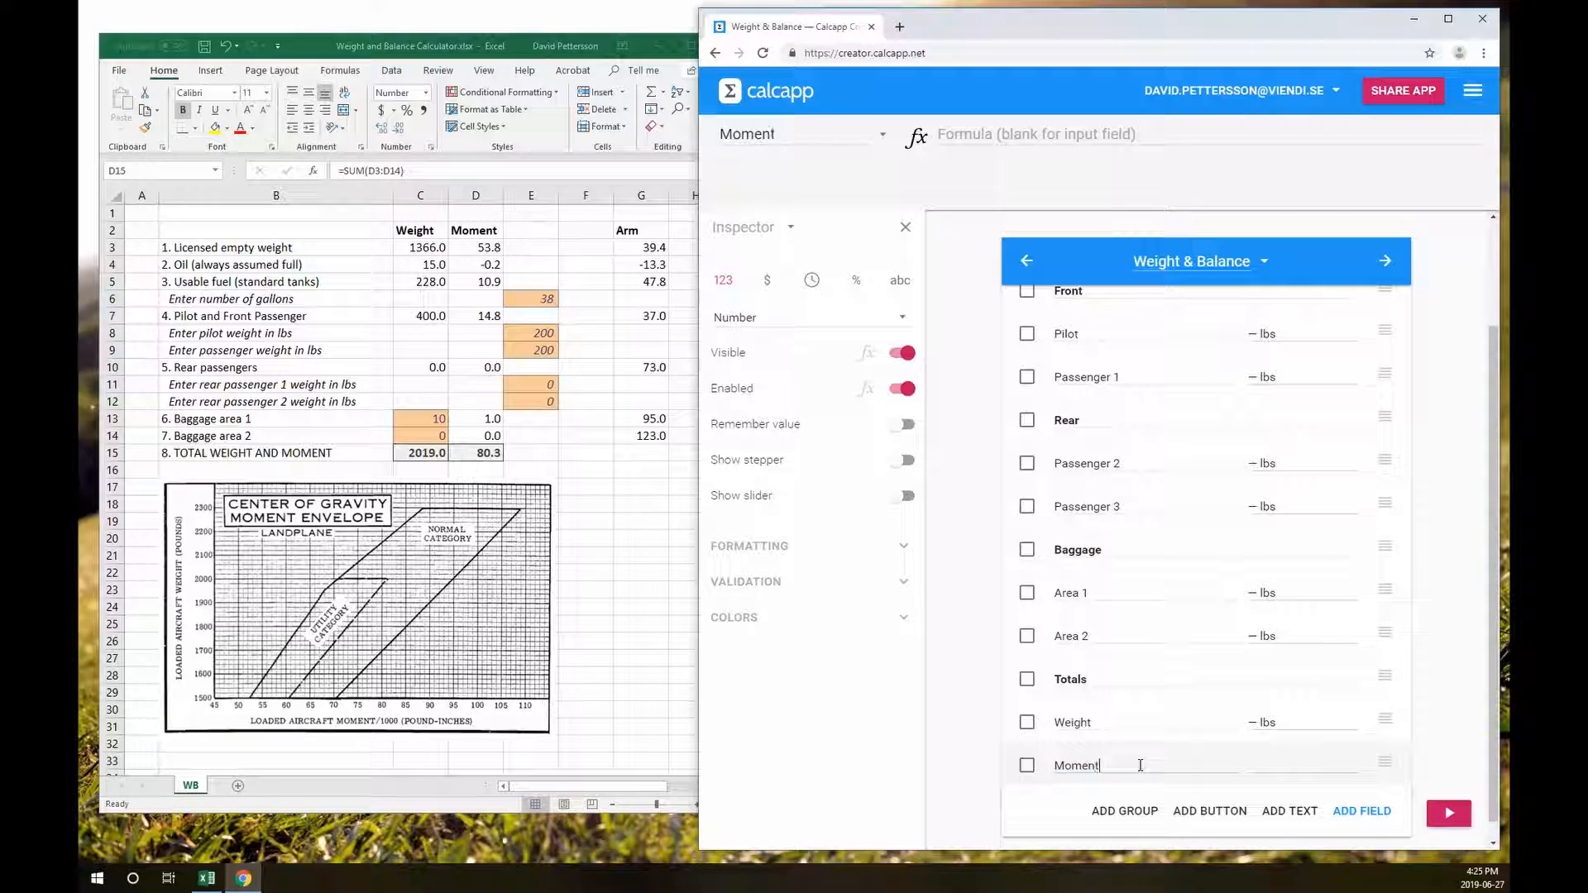
key("Tab")
type("lbs")
key("Return")
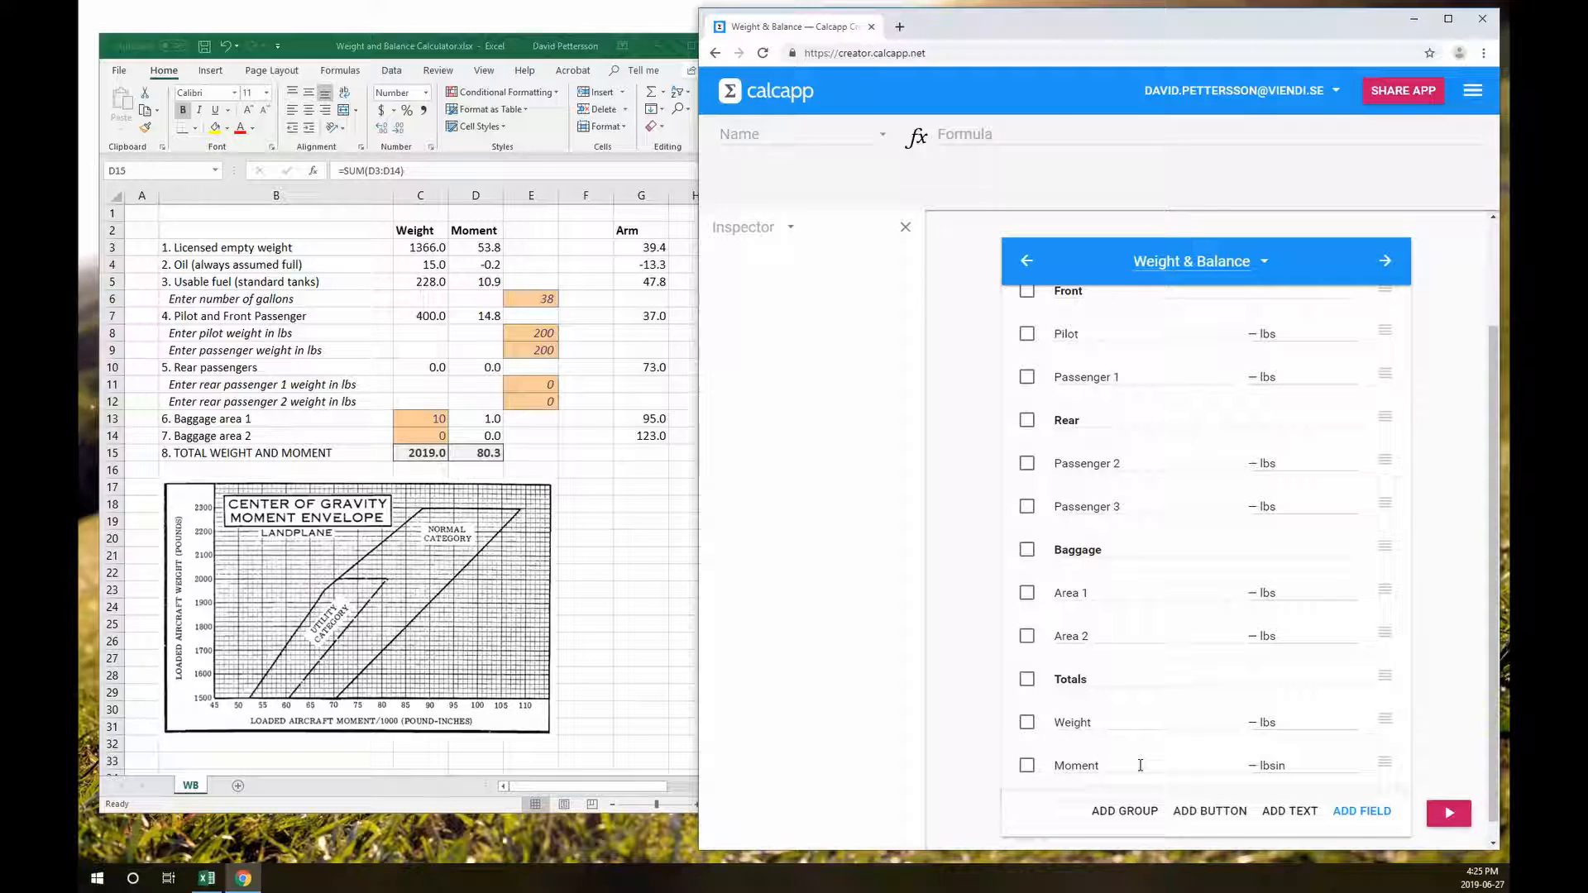
Preview the app with trial values: Area 1 67686, Passenger 2 76876, Pilot 67876 and fuel amount 68676686, closing the preview when done
scroll(1097, 733, "down", 1)
scroll(1090, 731, "up", 1)
scroll(1096, 725, "down", 1)
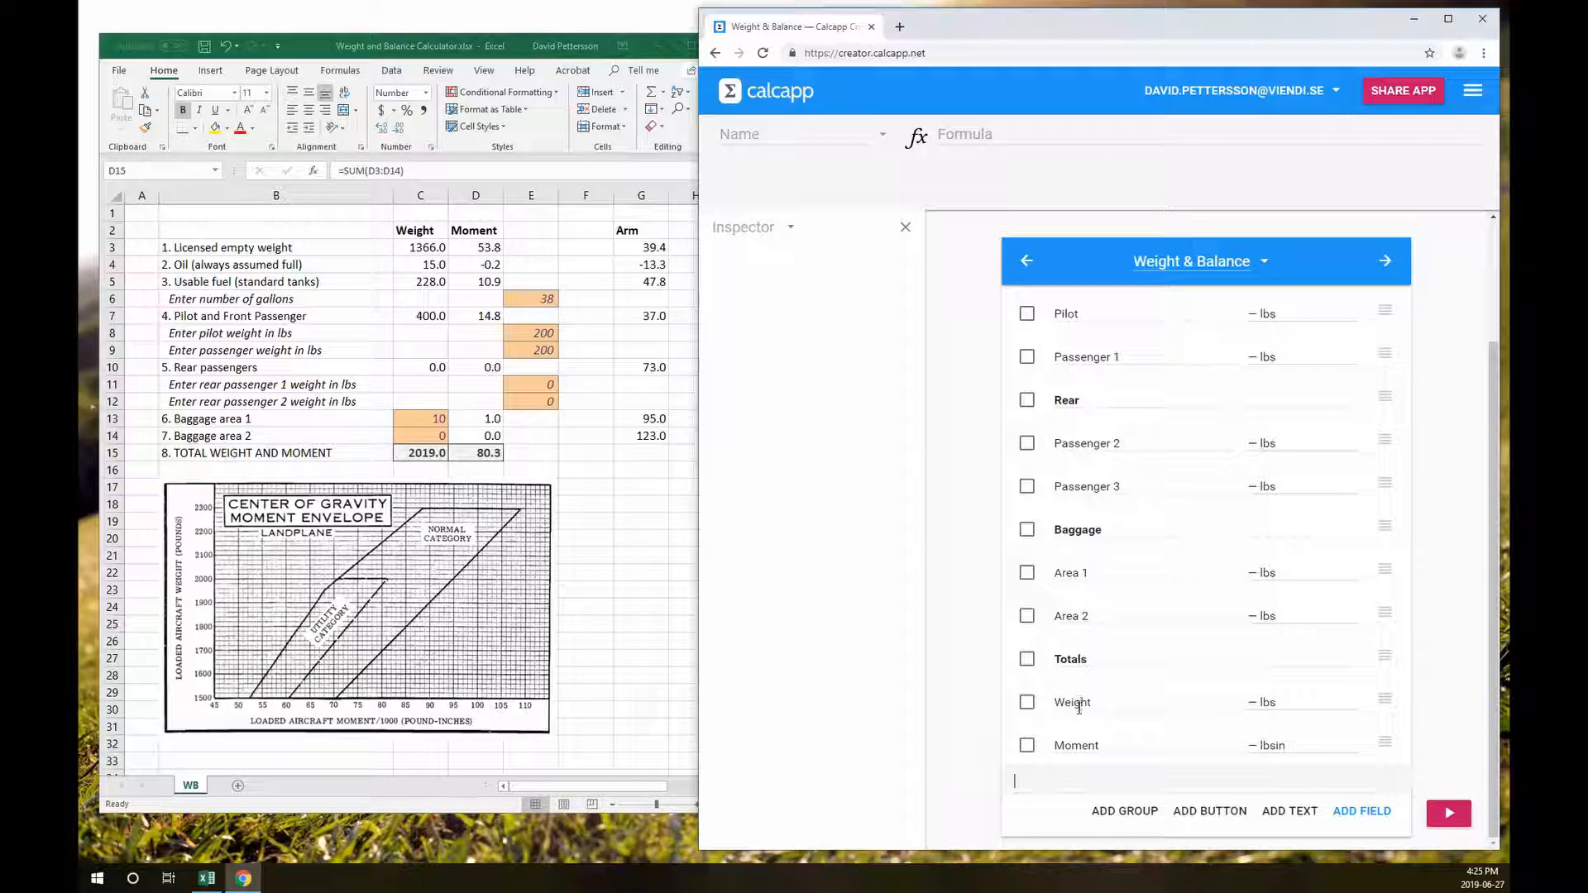
left_click(1446, 815)
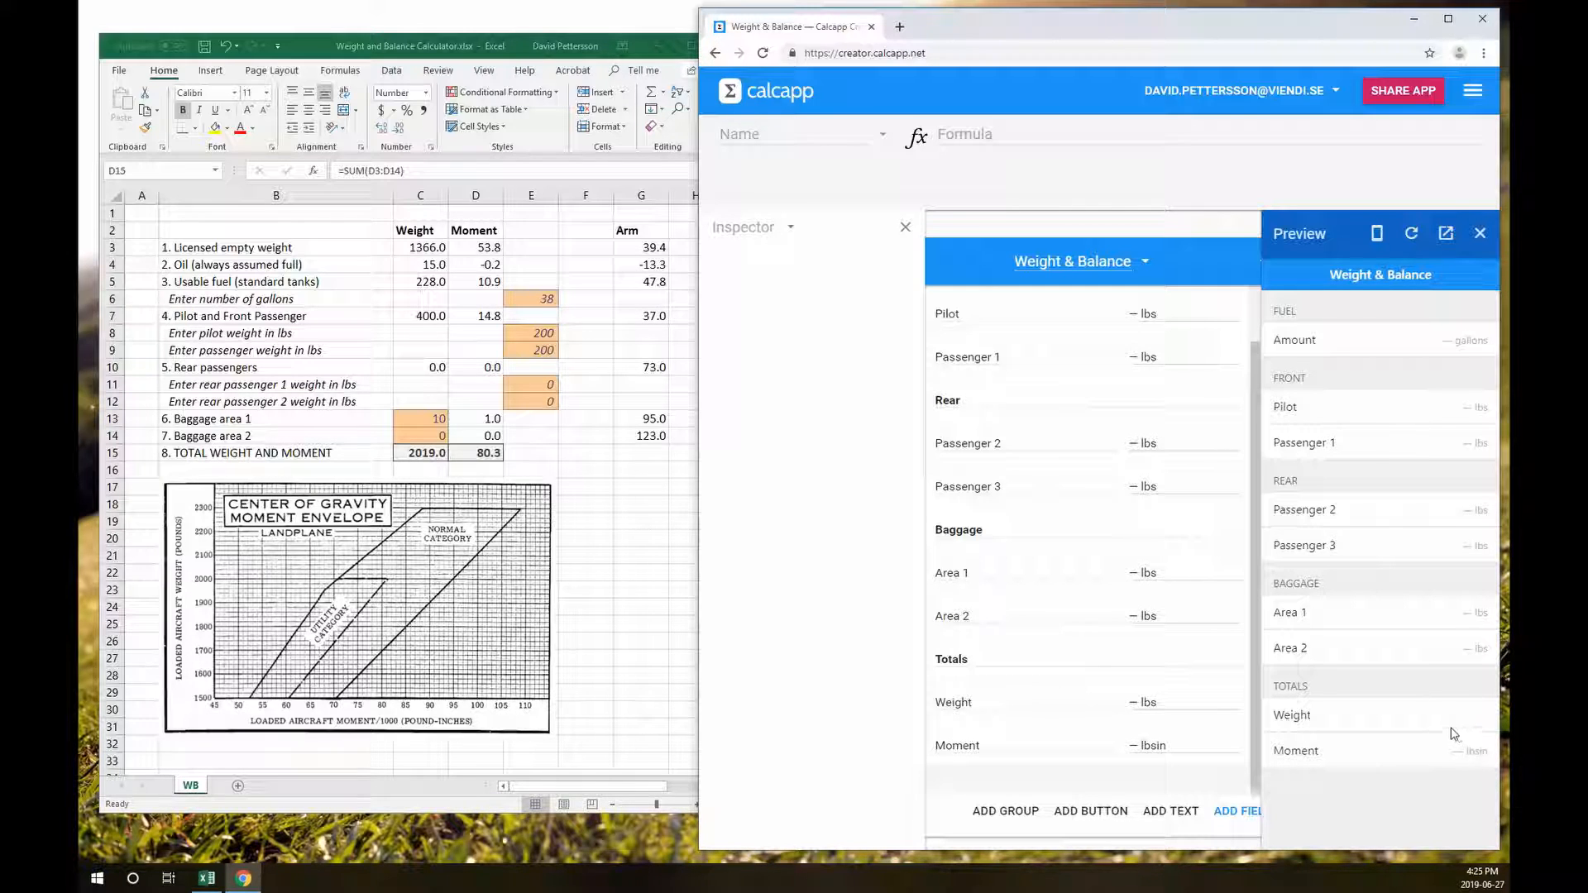
left_click(1450, 611)
type("67686")
left_click(1467, 513)
type("76876")
left_click(1464, 405)
type("67876")
left_click(1456, 362)
left_click(1446, 340)
type("8676686")
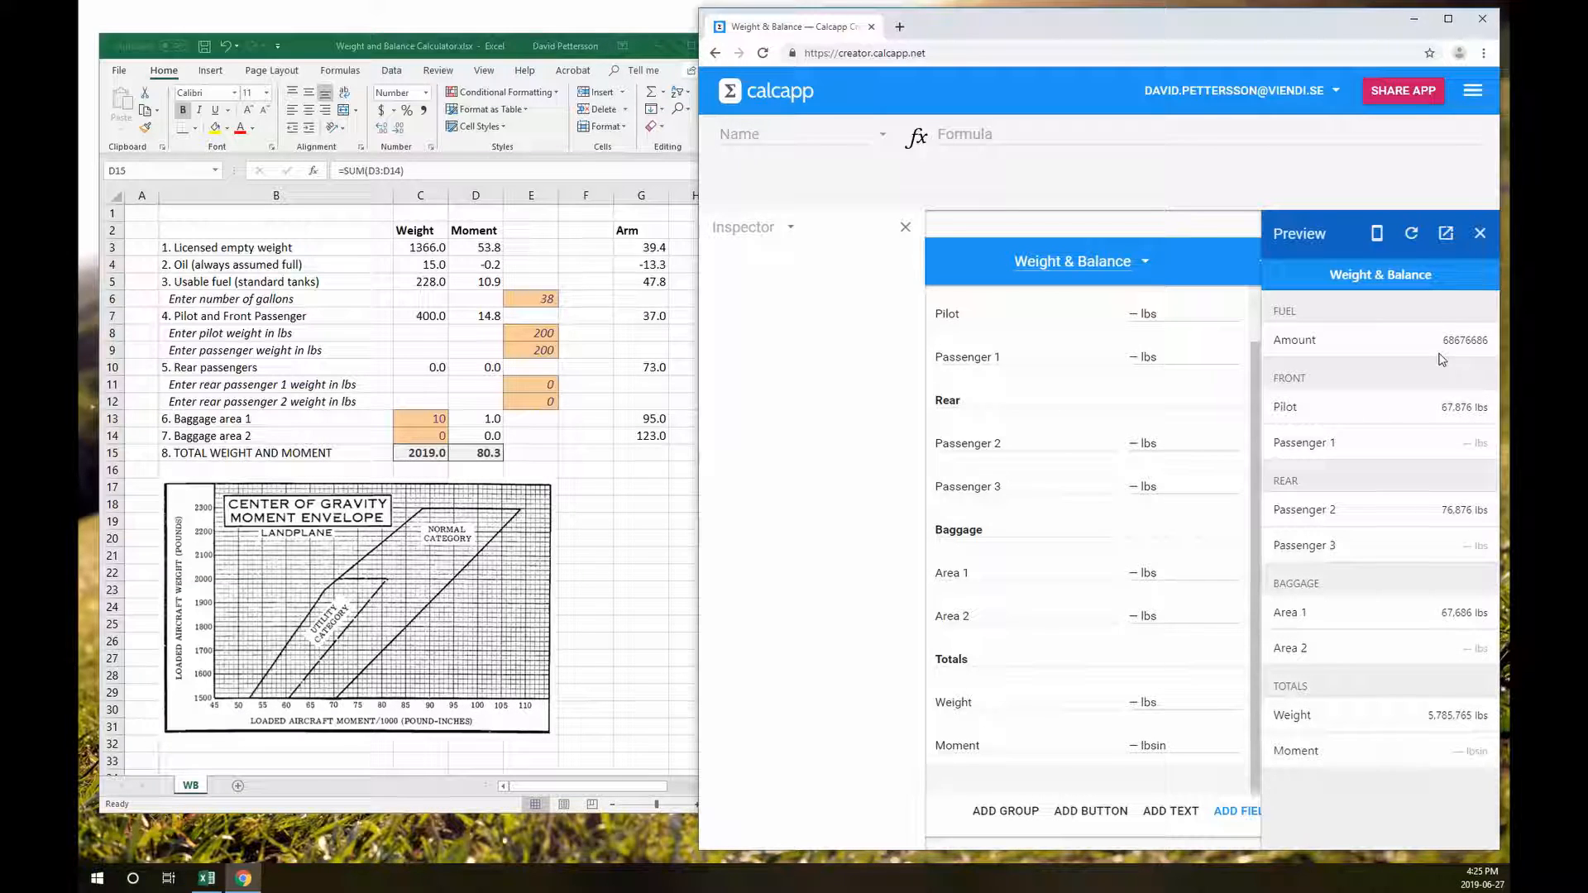
left_click(1435, 415)
left_click(1478, 235)
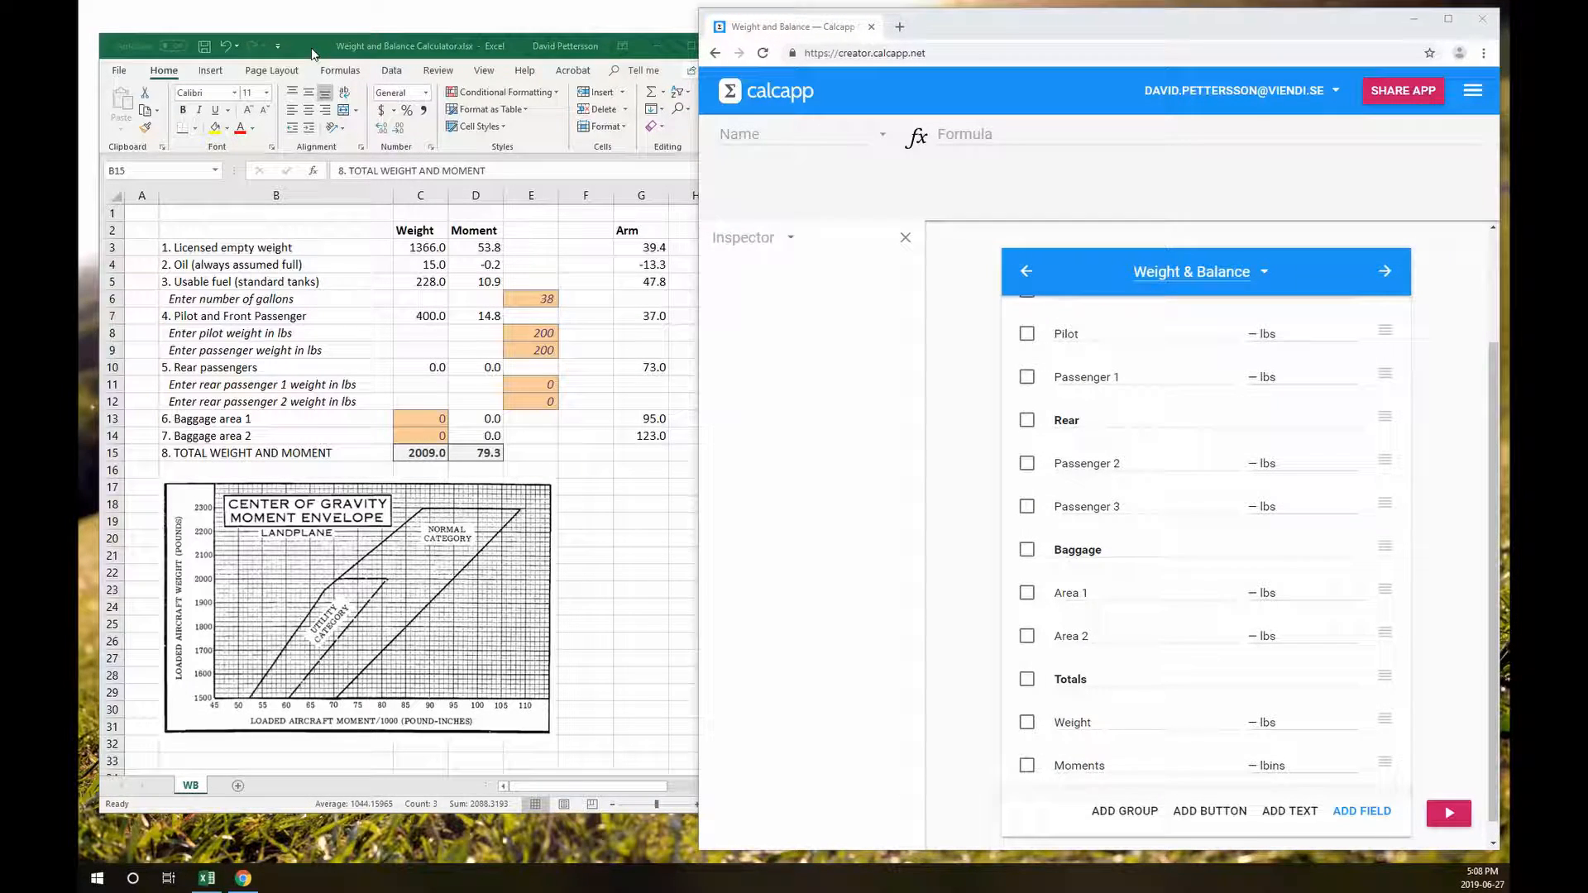
Switch to Excel and examine the formulas behind the total weight and the rear passengers' weight without changing them
left_click(313, 51)
left_click(403, 452)
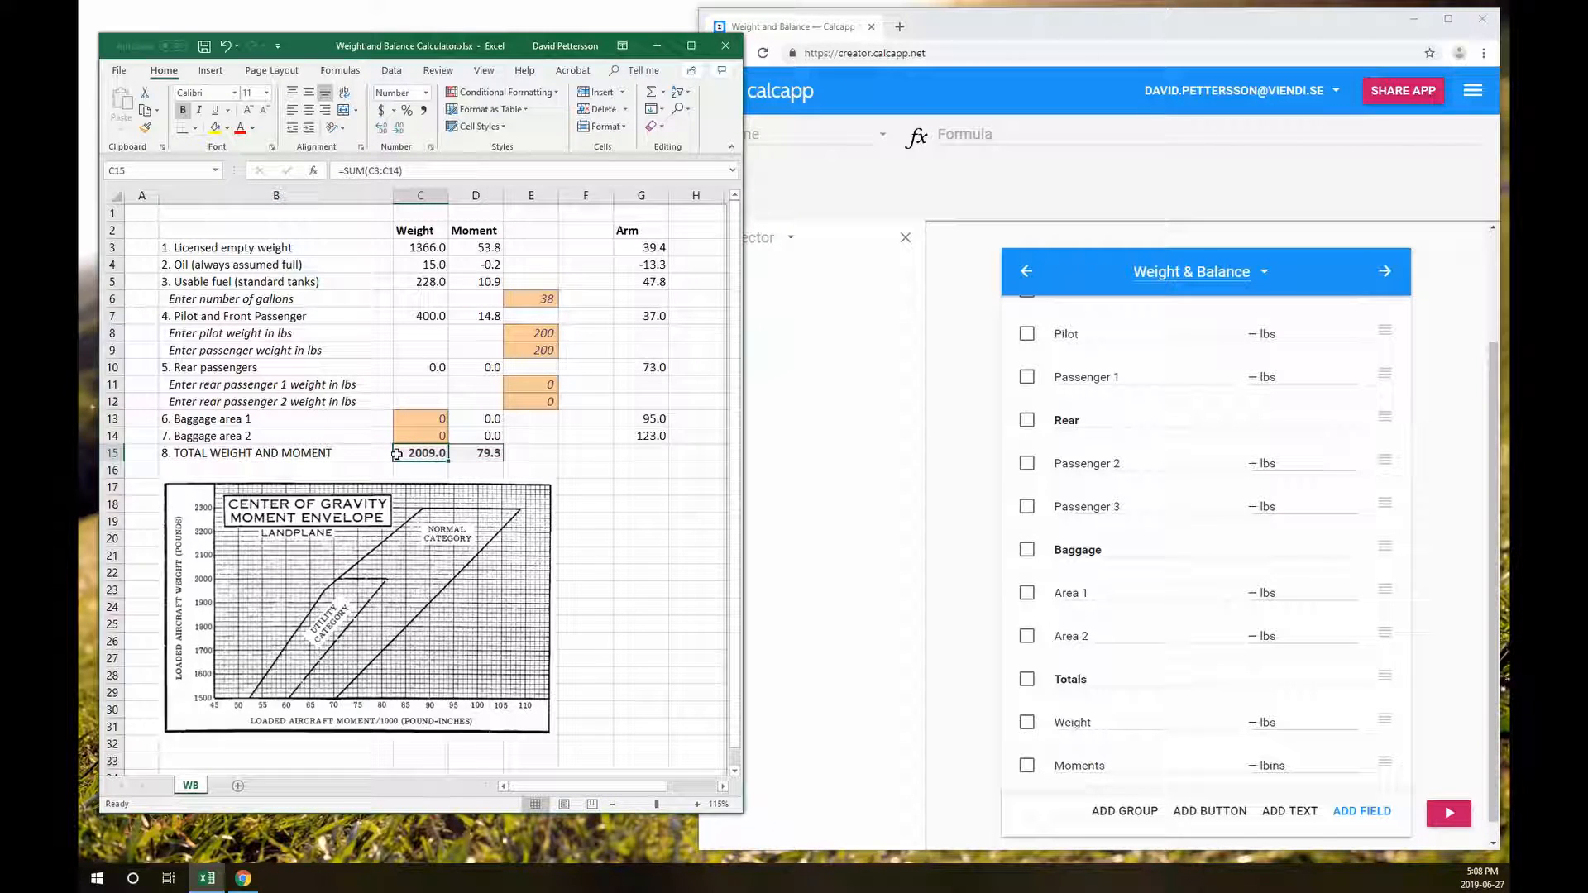
double_click(398, 455)
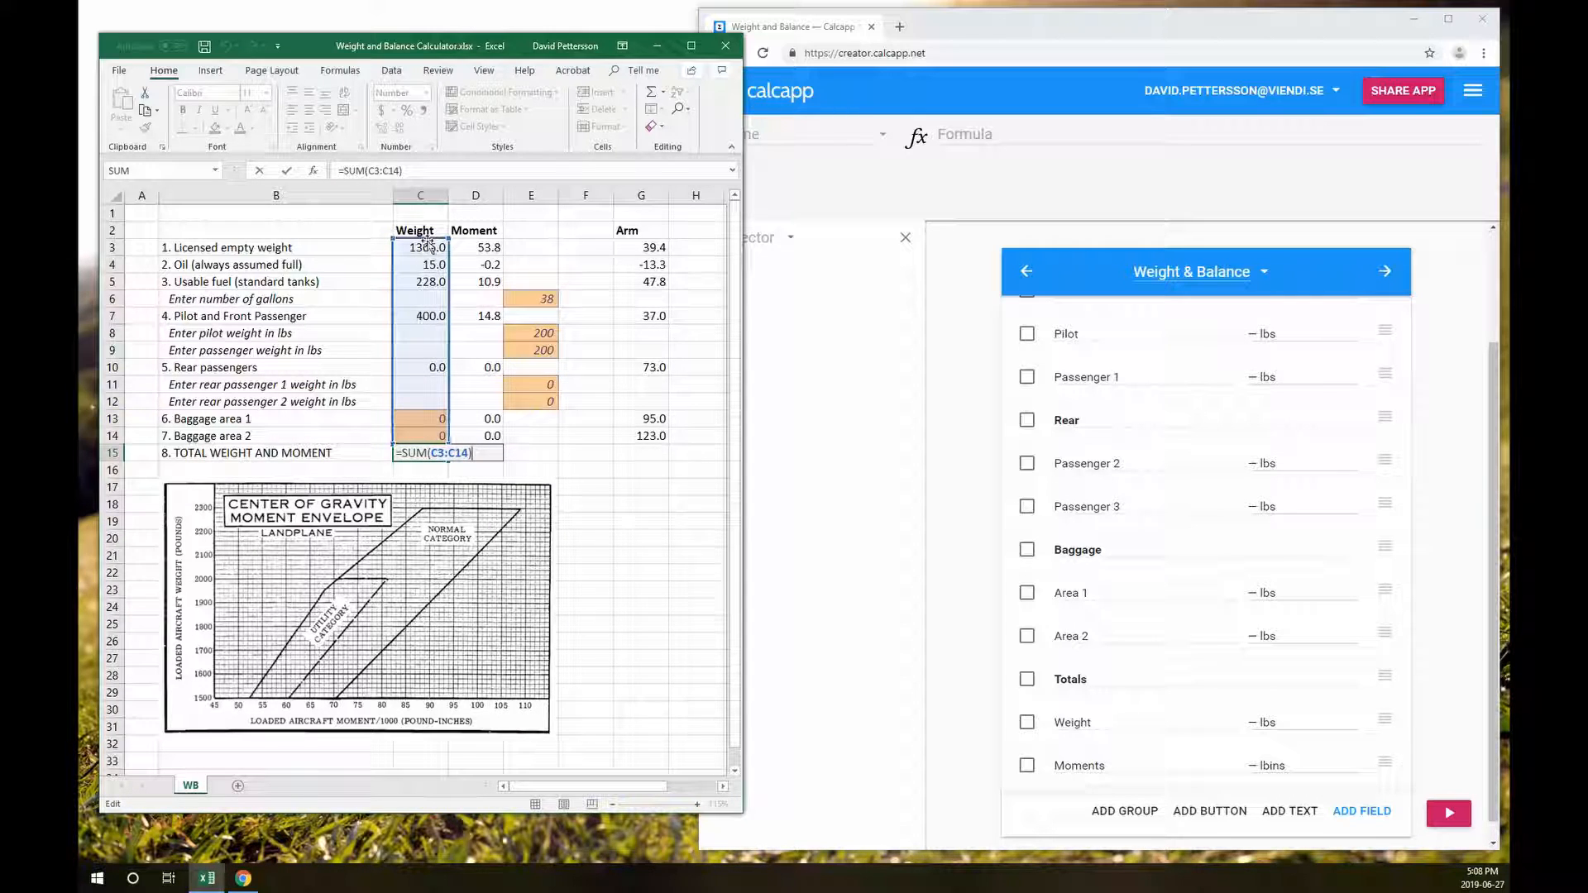
key("Escape")
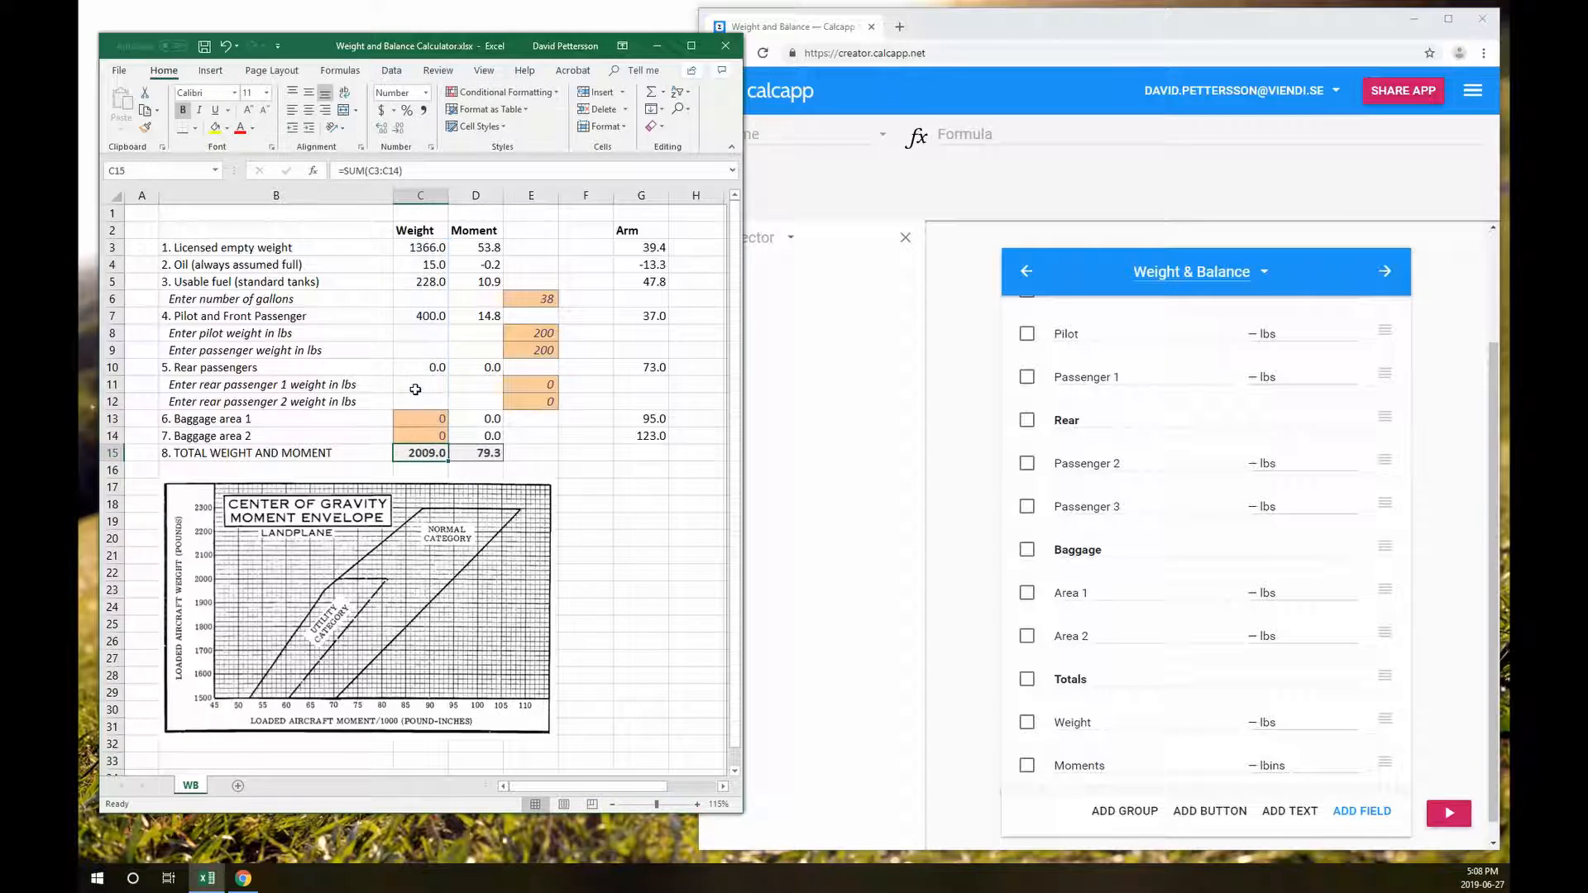
key("Up")
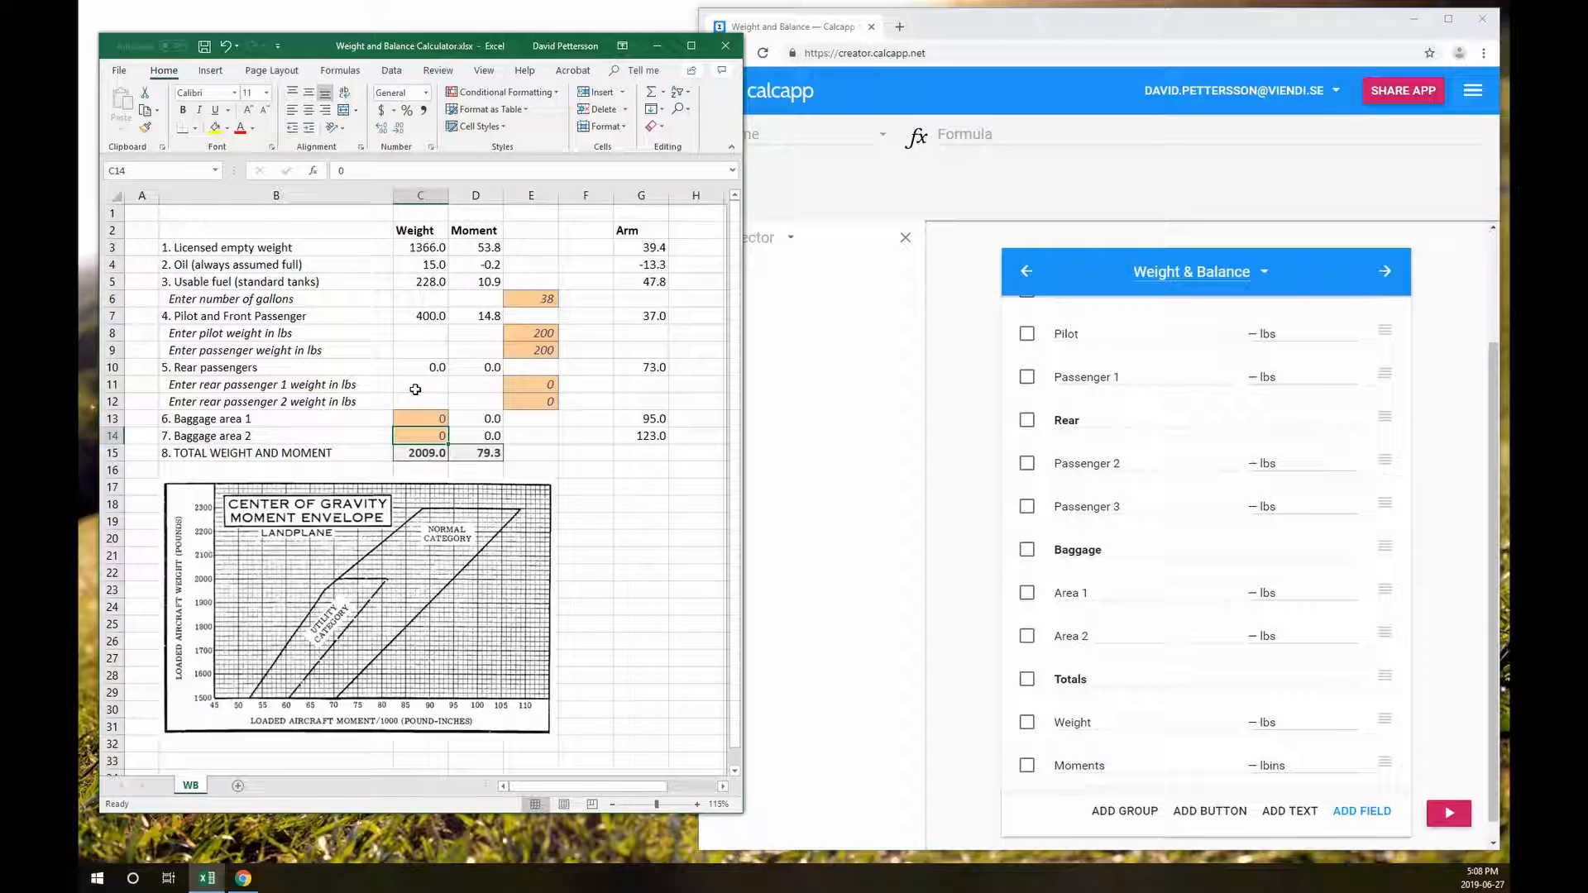
key("Up")
key("Up")
key("Up")
key("Up")
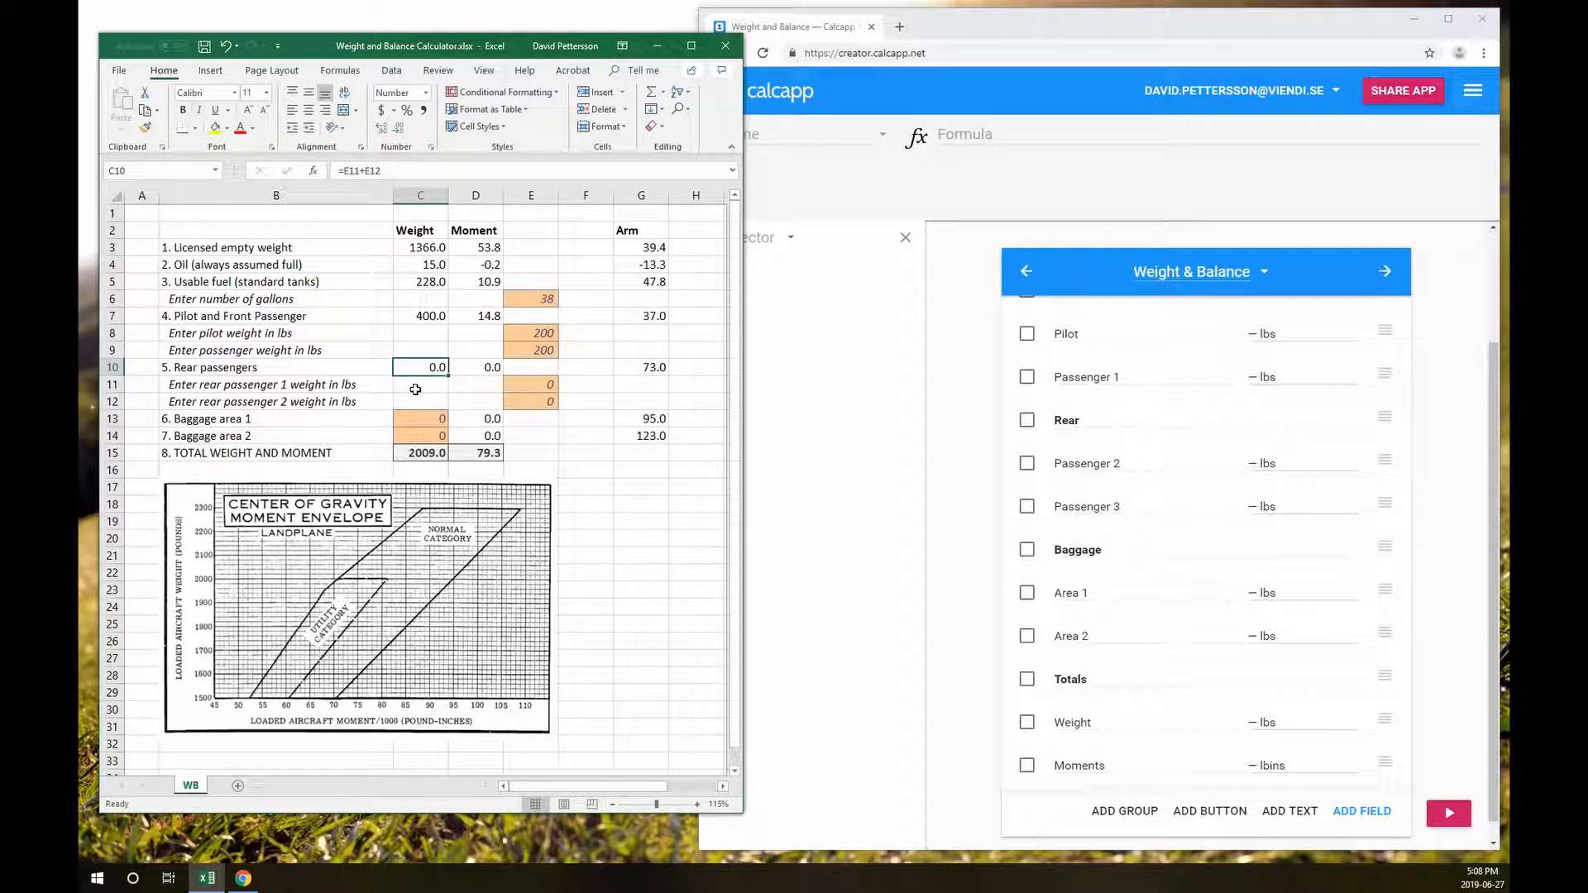
key("F2")
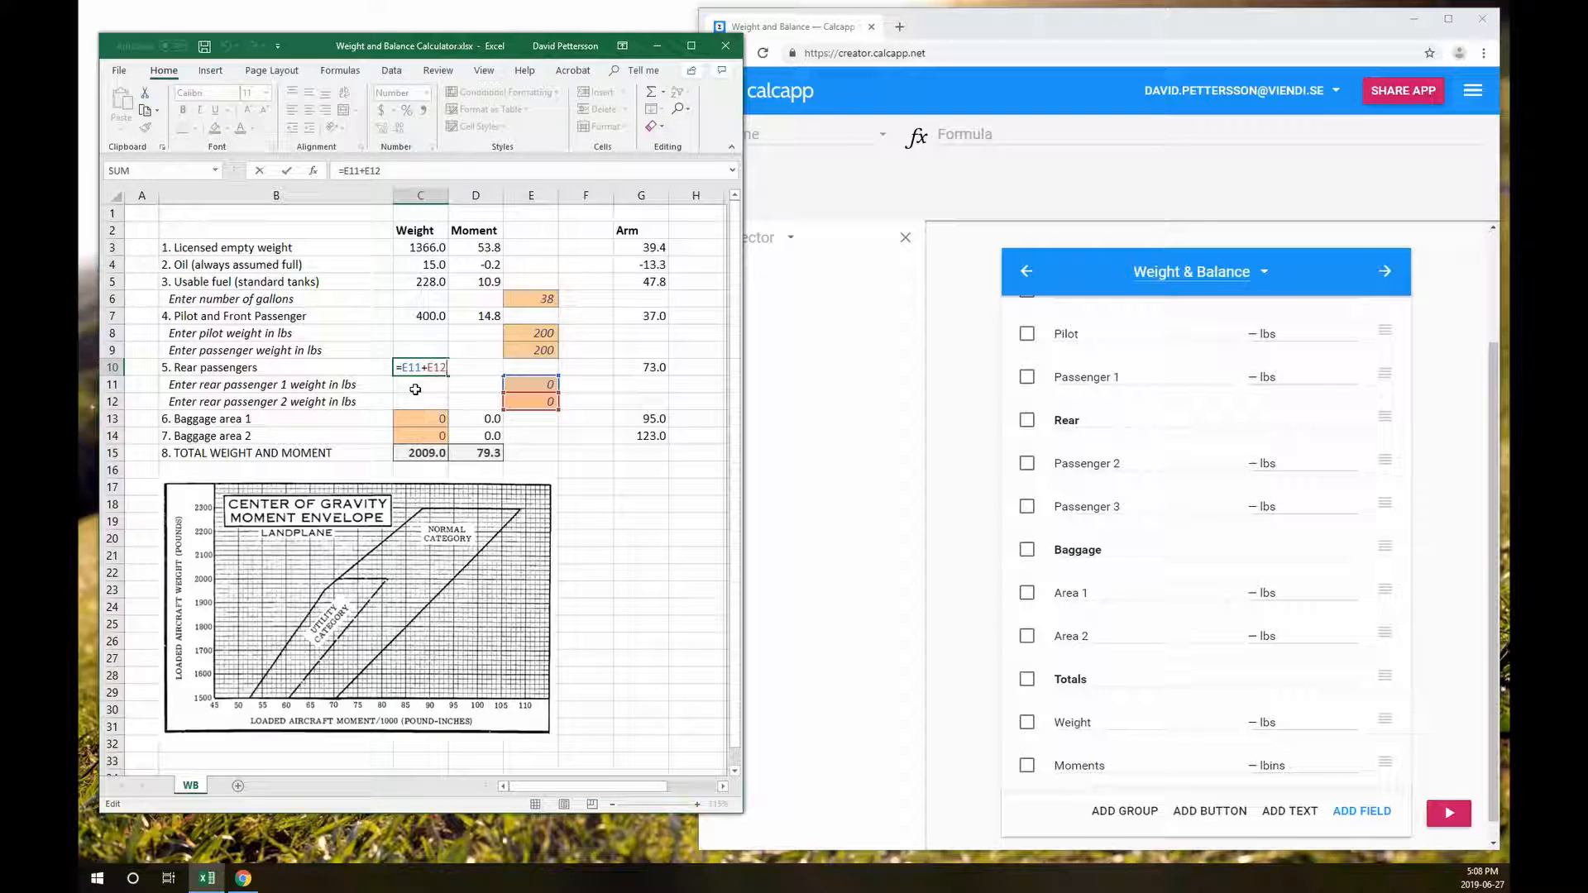
key("Escape")
Examine the weight formulas for the front occupants and usable fuel, and the oil and licensed empty weight values
key("Up")
key("Up")
key("Up")
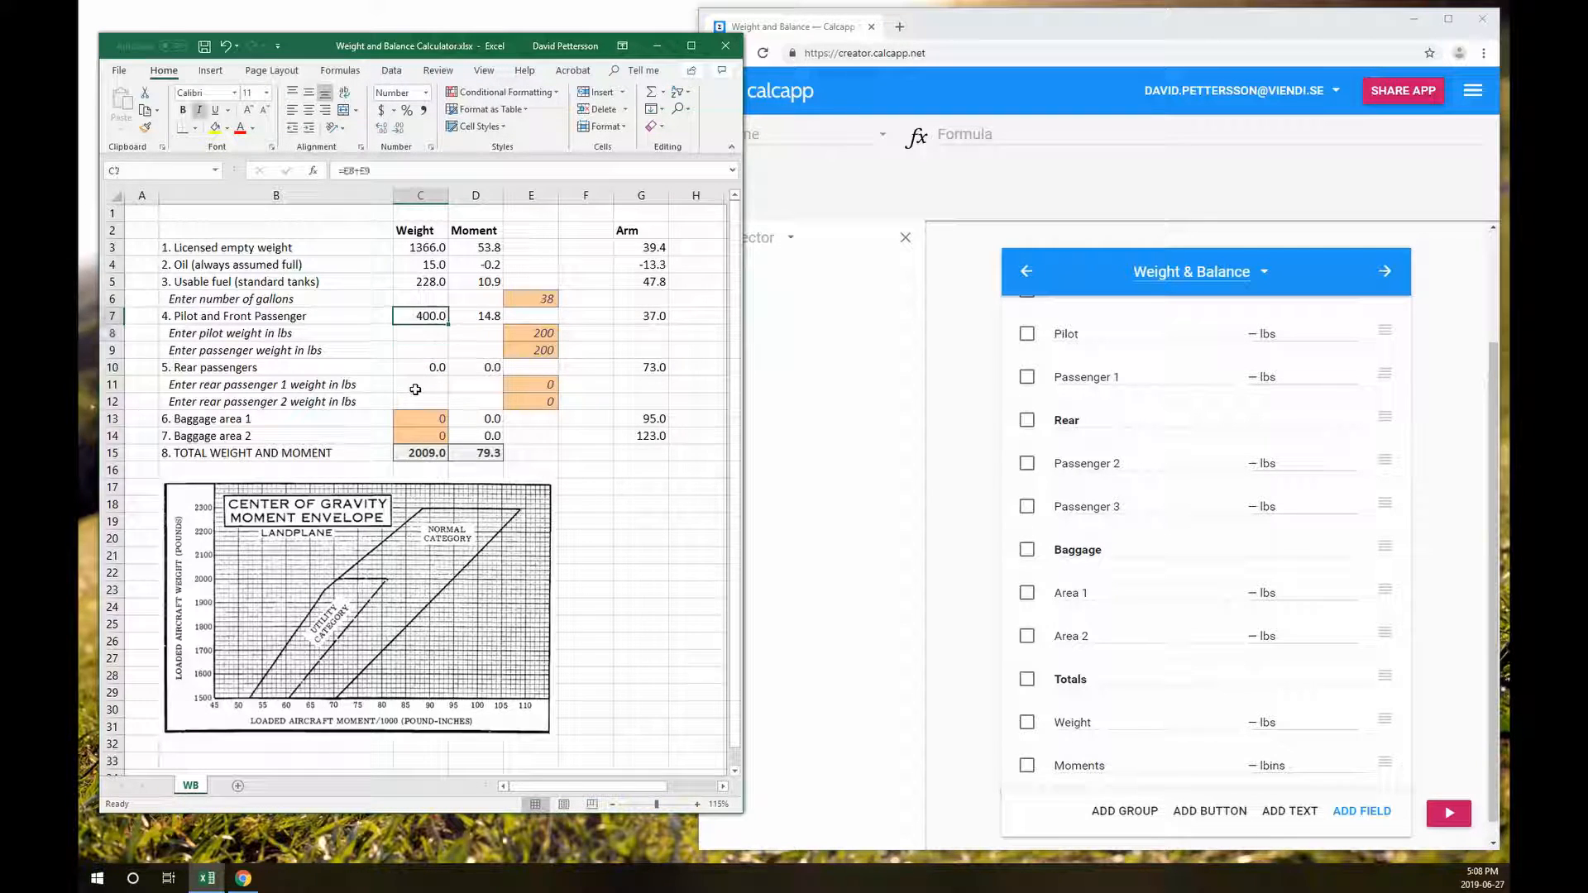
key("F2")
key("Escape")
key("Up")
key("Up")
key("F2")
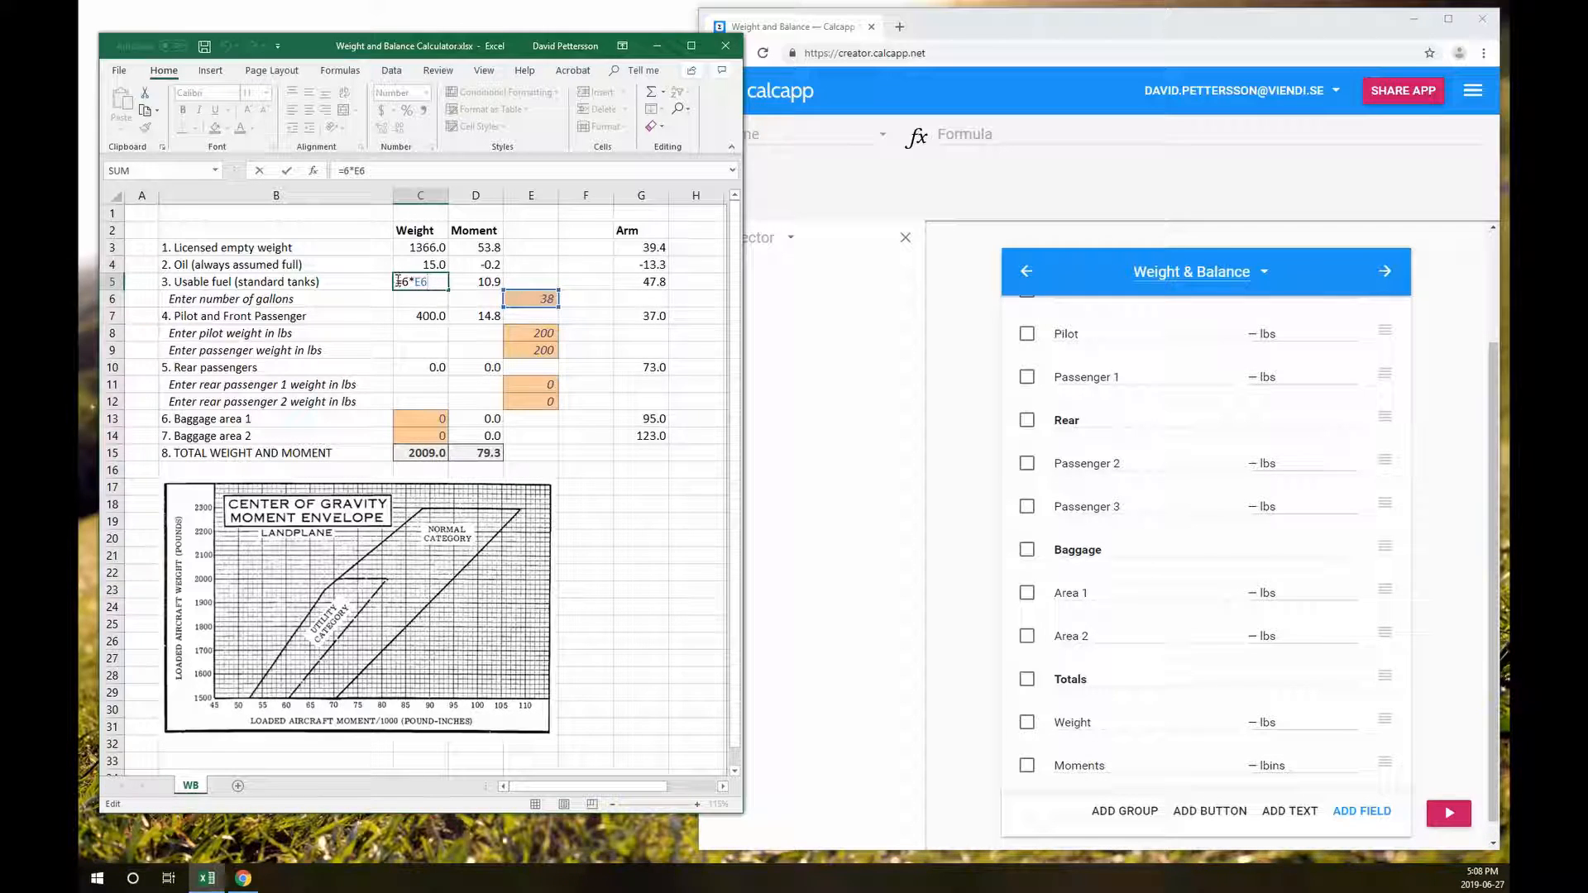
key("Return")
key("Up")
key("Up")
key("Up")
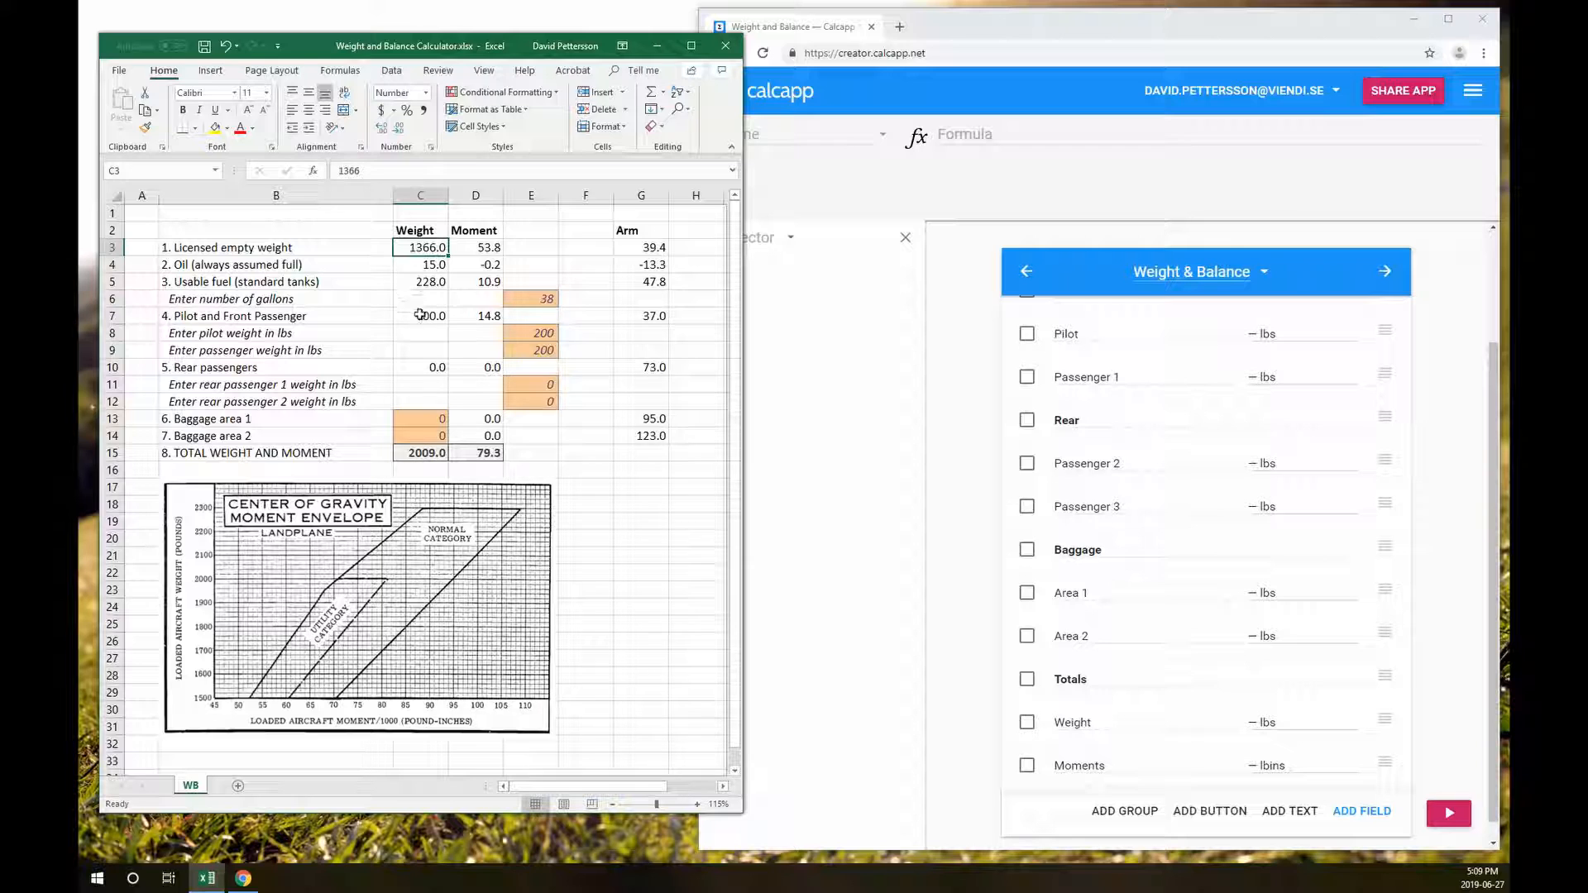
Check Excel's total weight cell, and start the formula of Calcapp's Weight field in Totals as 1366+15+(6*Amount)
left_click(415, 458)
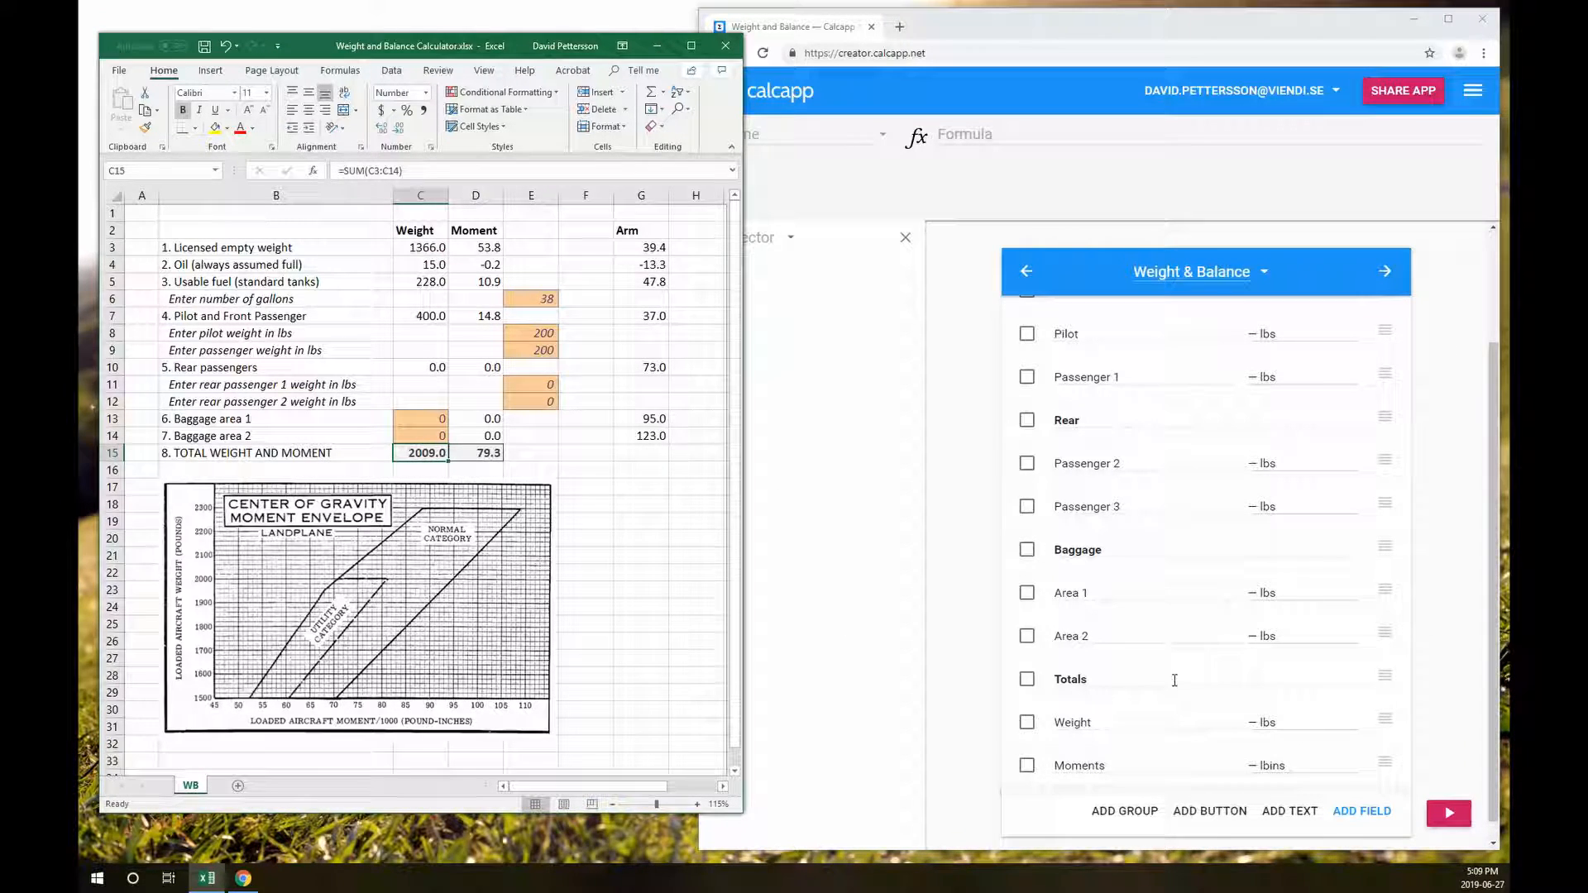
scroll(1175, 678, "down", 1)
left_click(1130, 701)
left_click(1131, 701)
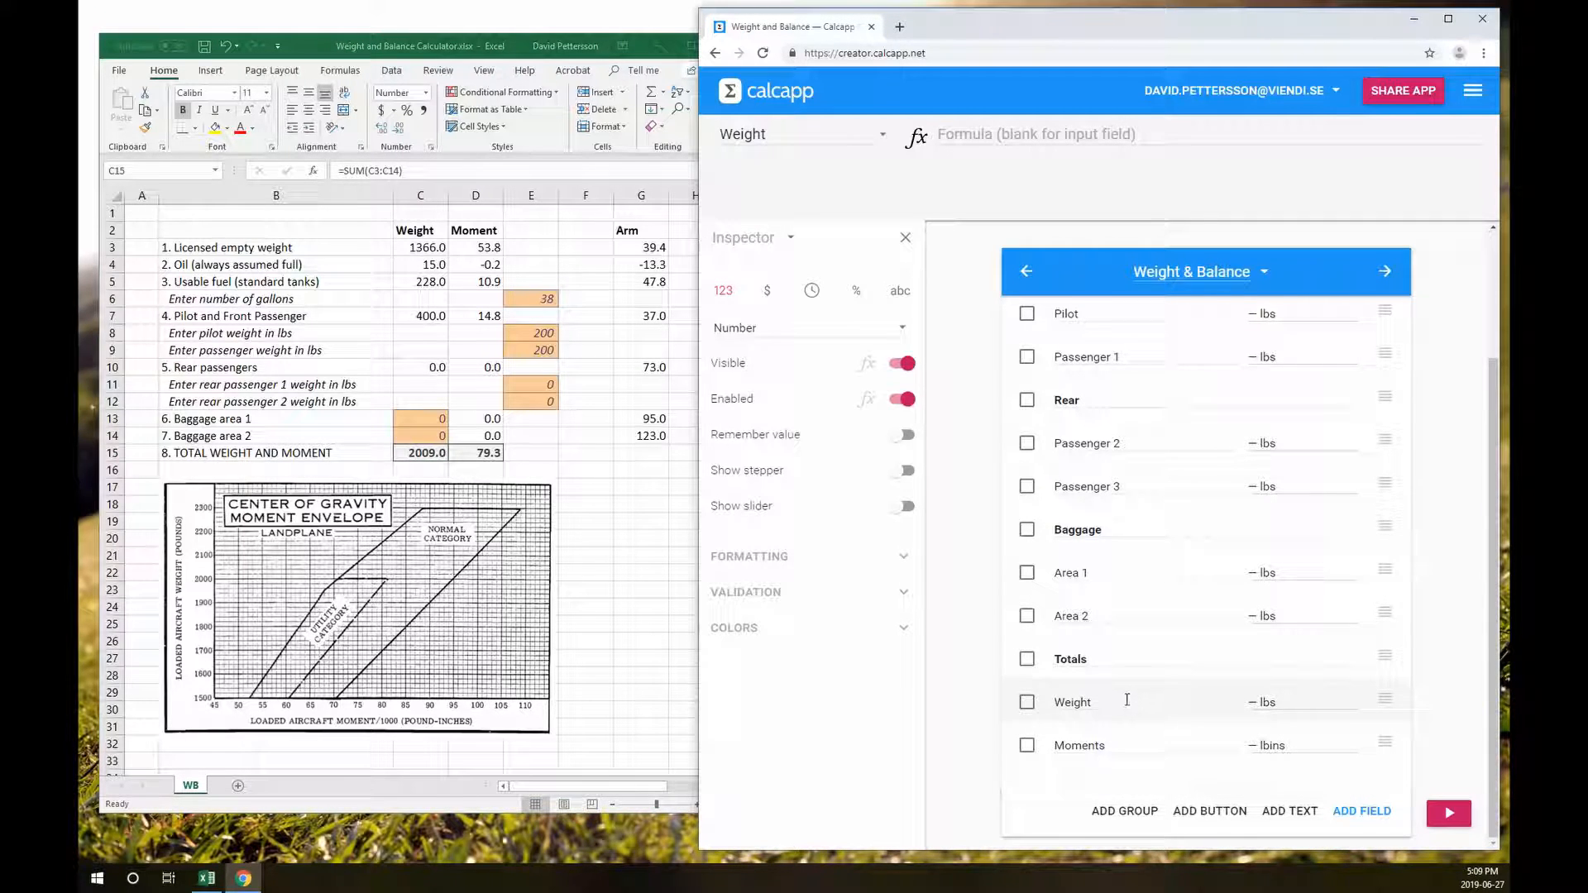
left_click(951, 137)
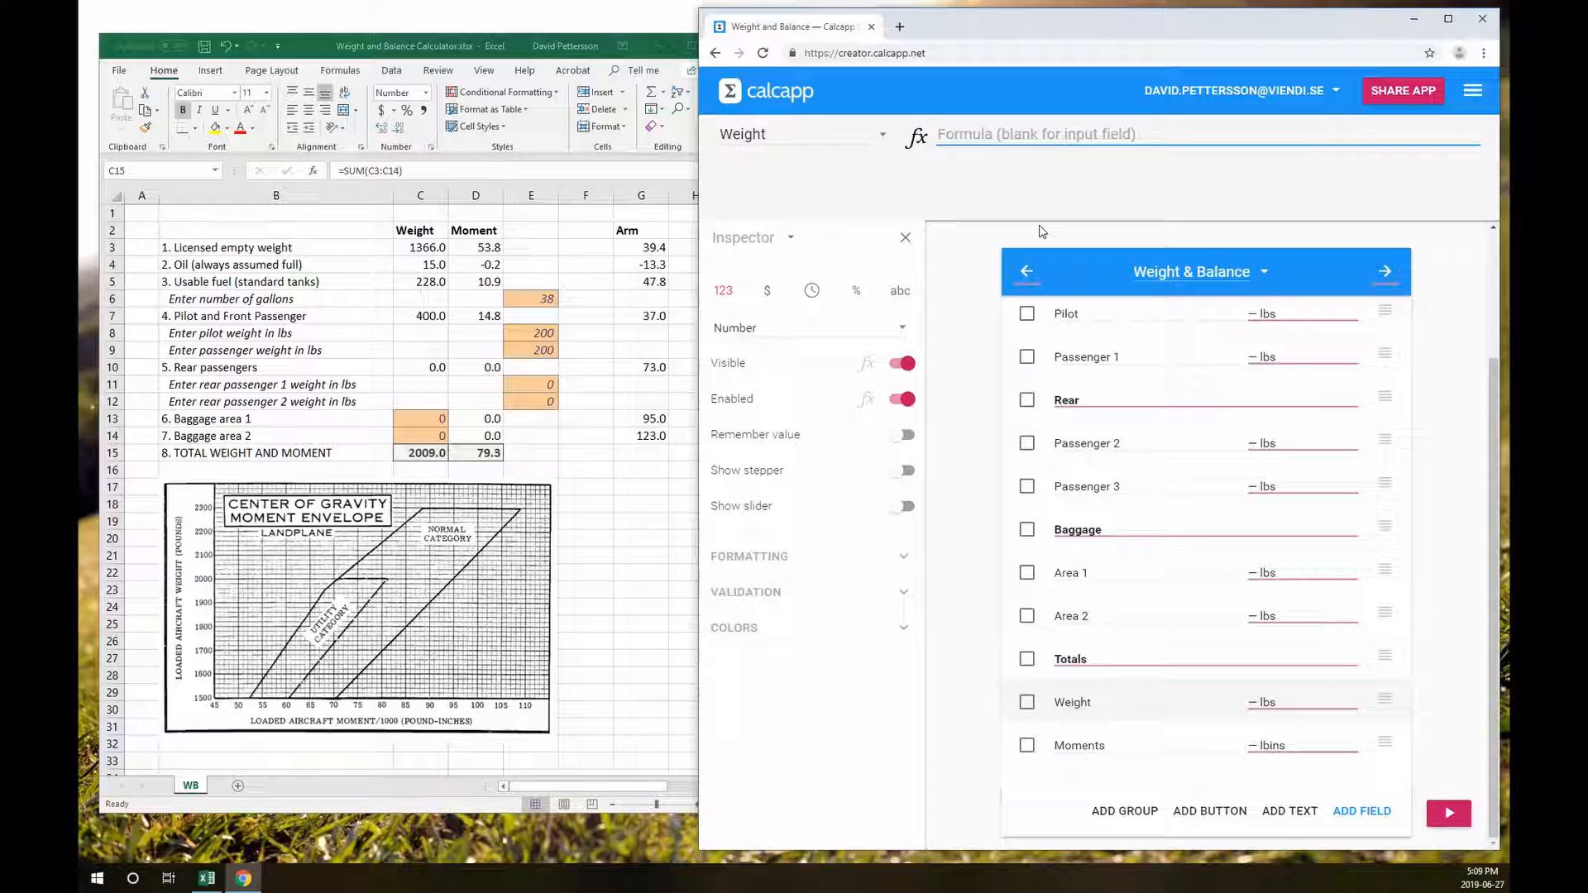
type("1366")
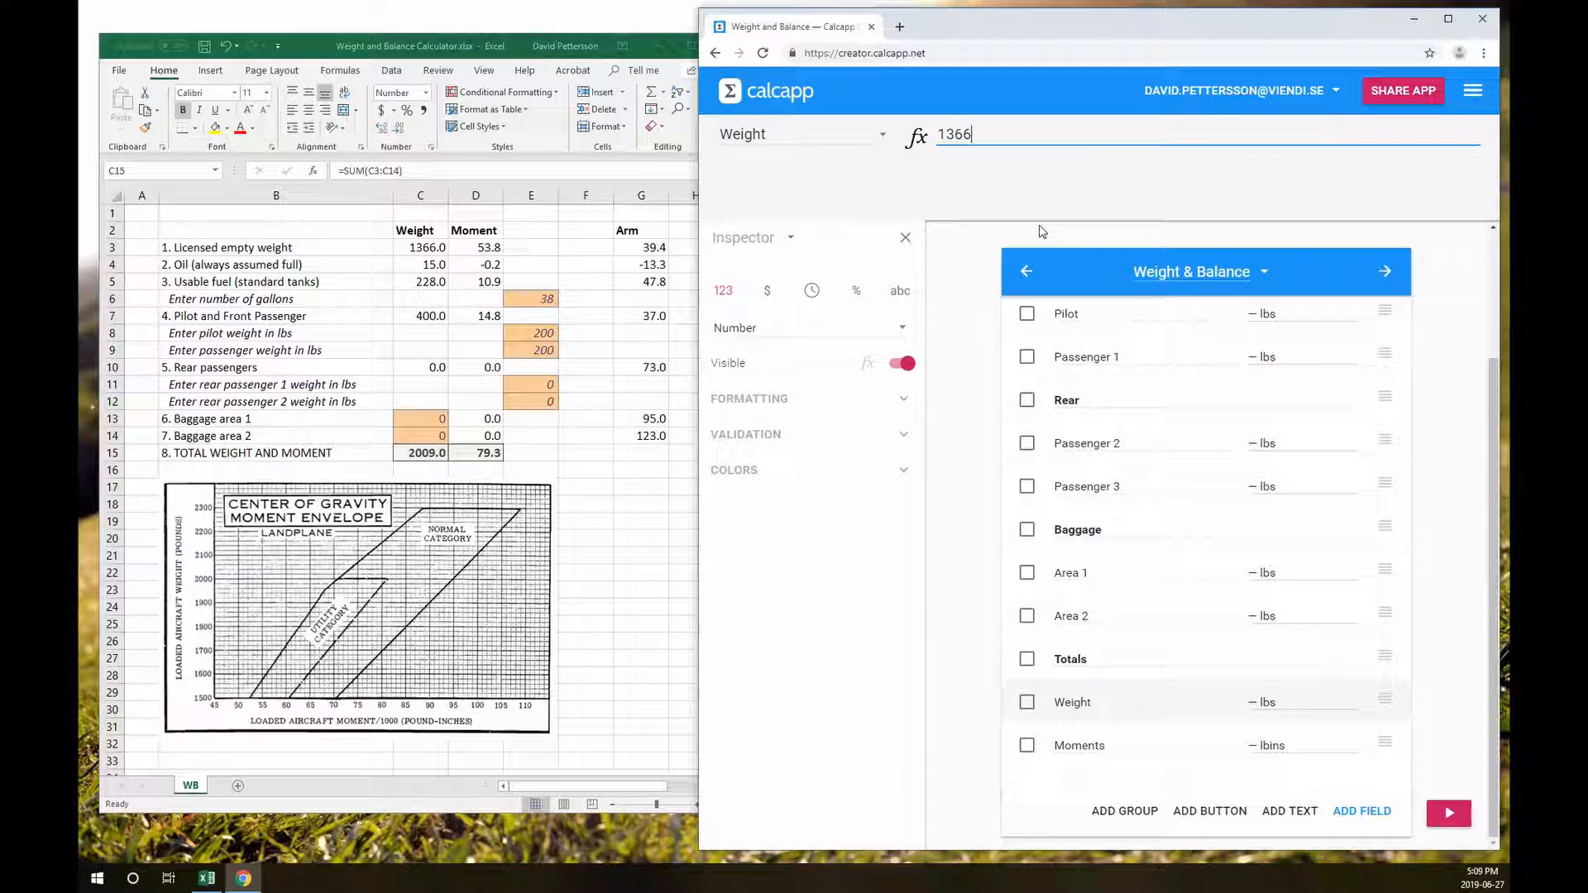
type("+15")
type("+(")
type("6*")
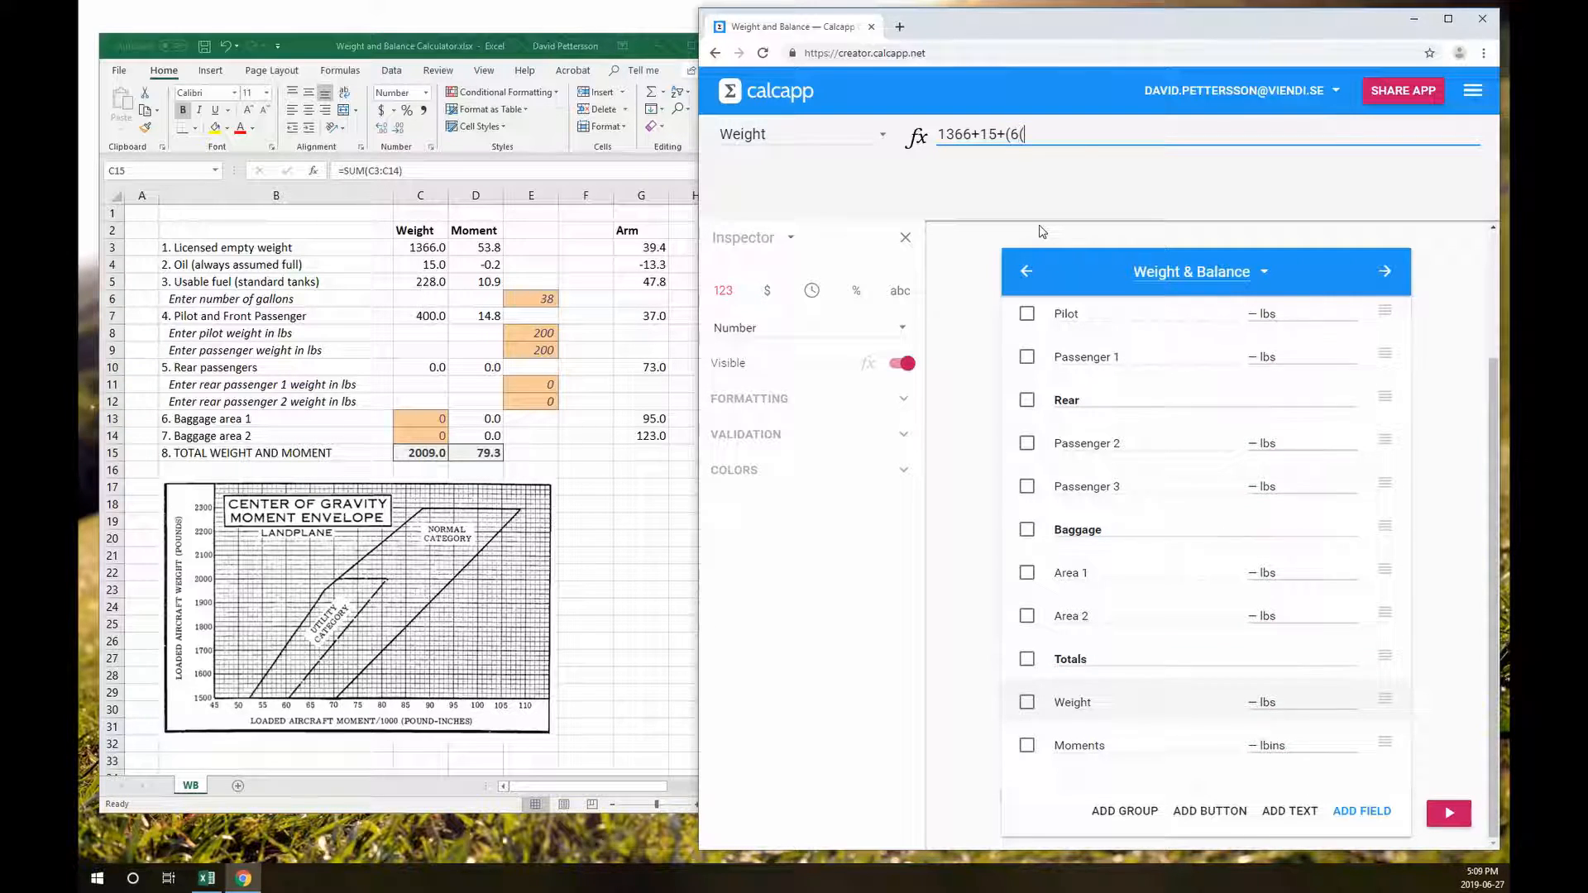
type("Amo")
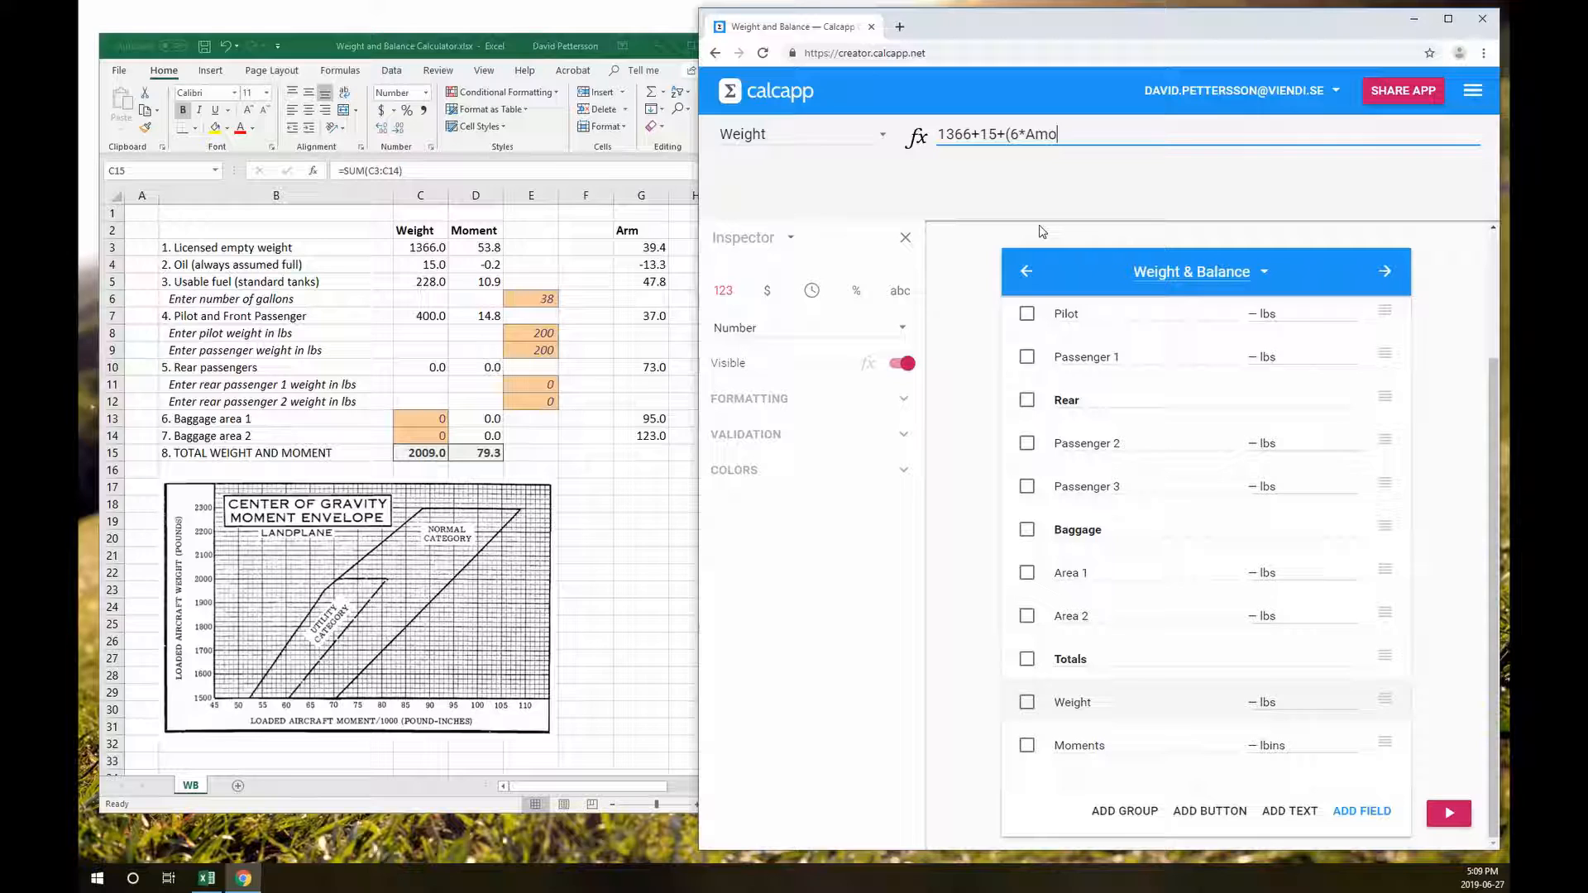
type("unt)")
Check the name of the amount field in the Fuel group and return to the Weight field in Totals
scroll(1125, 662, "up", 2)
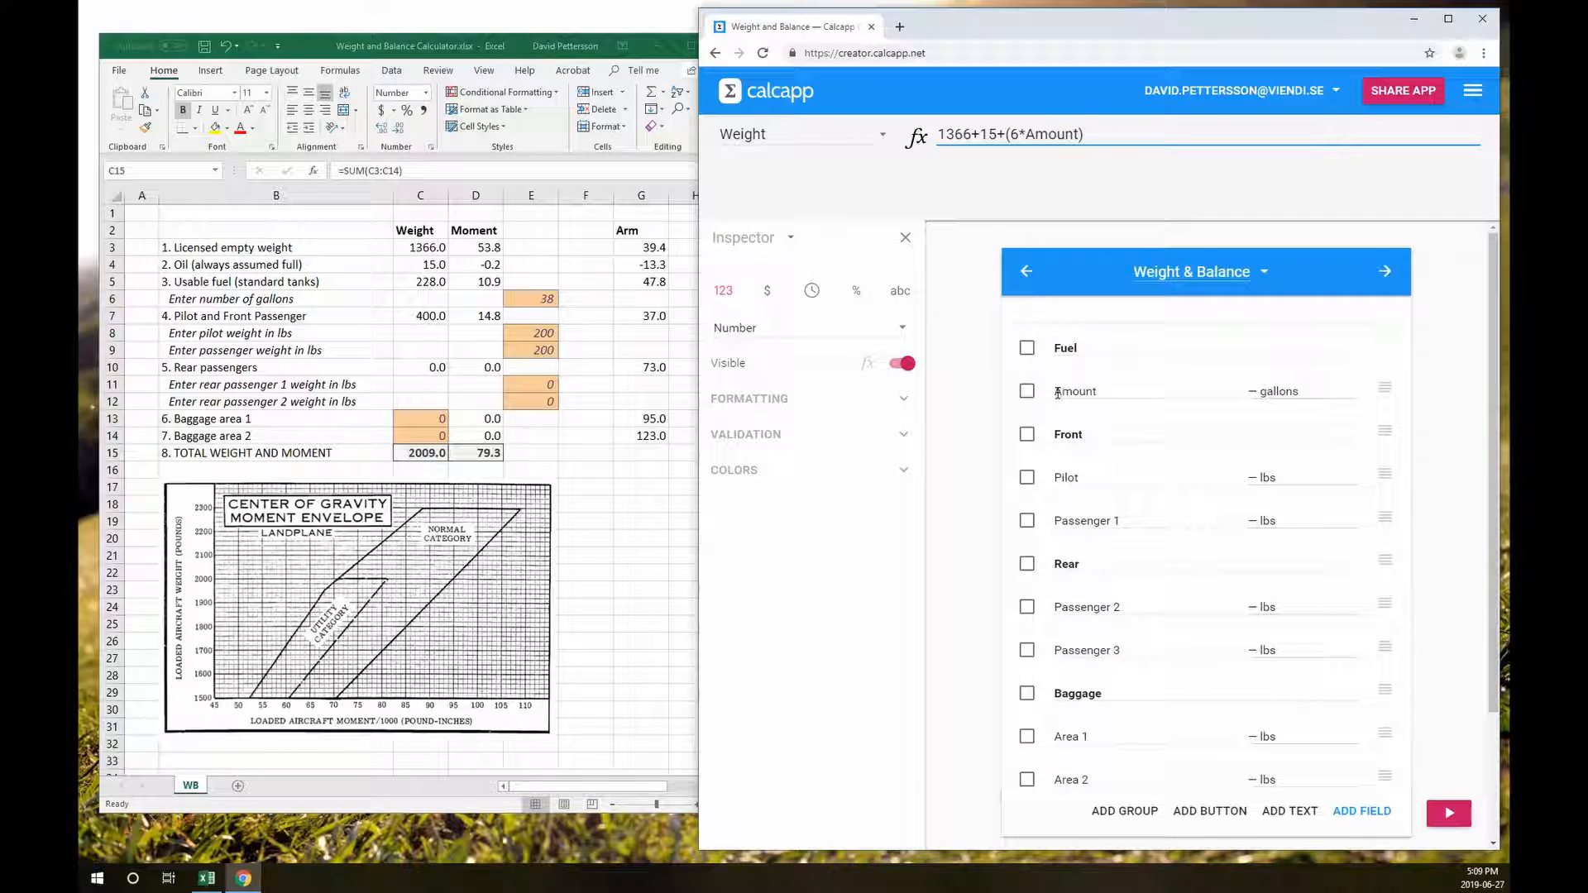
left_click(1083, 395)
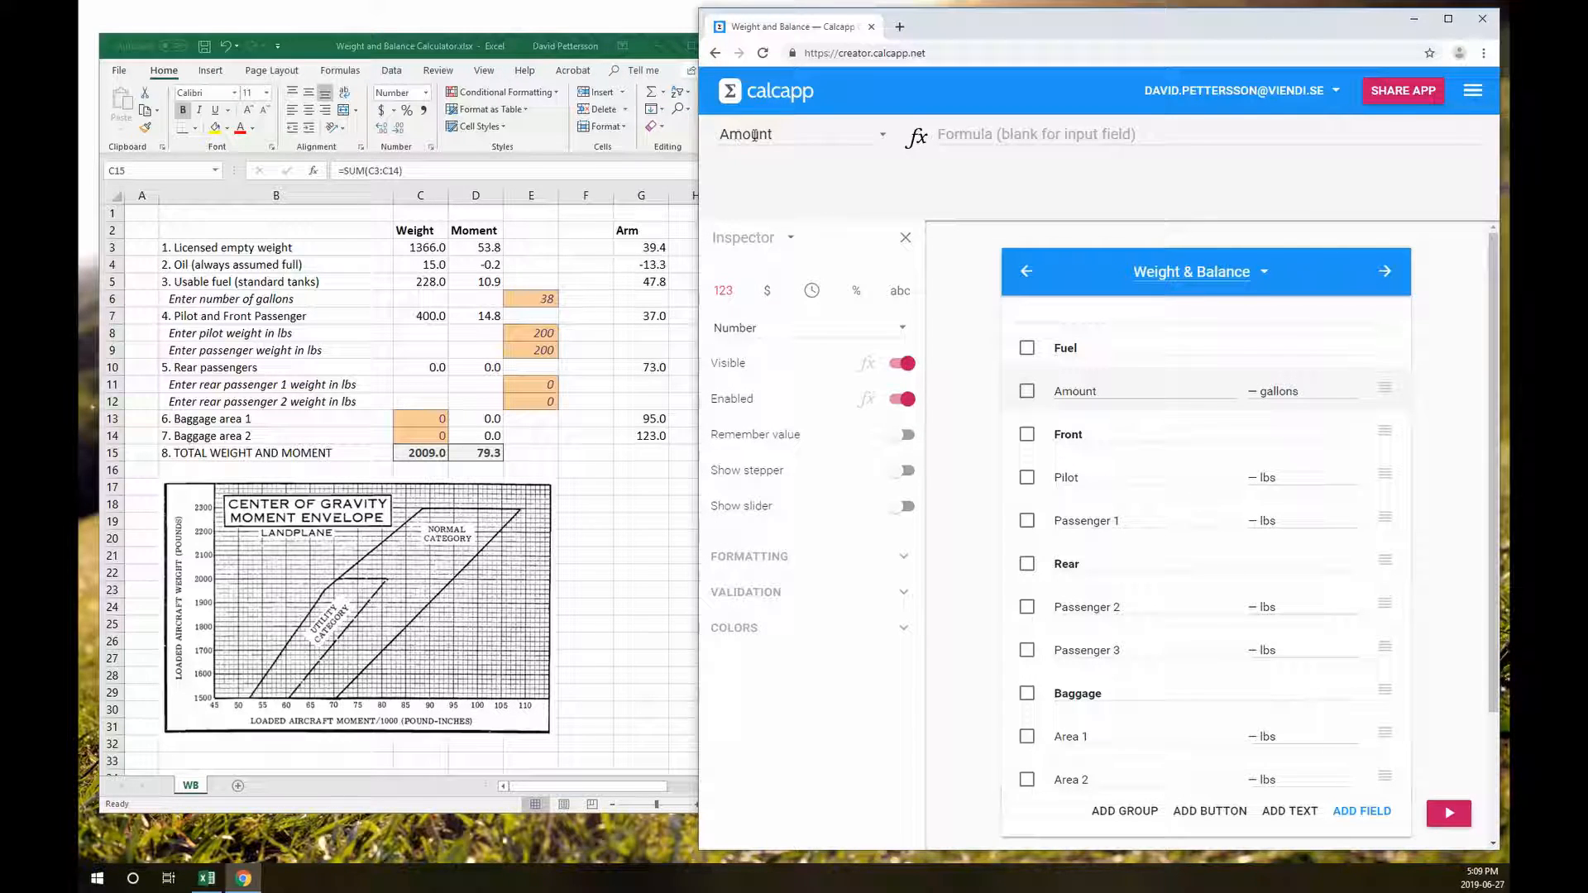
scroll(1227, 455, "down", 2)
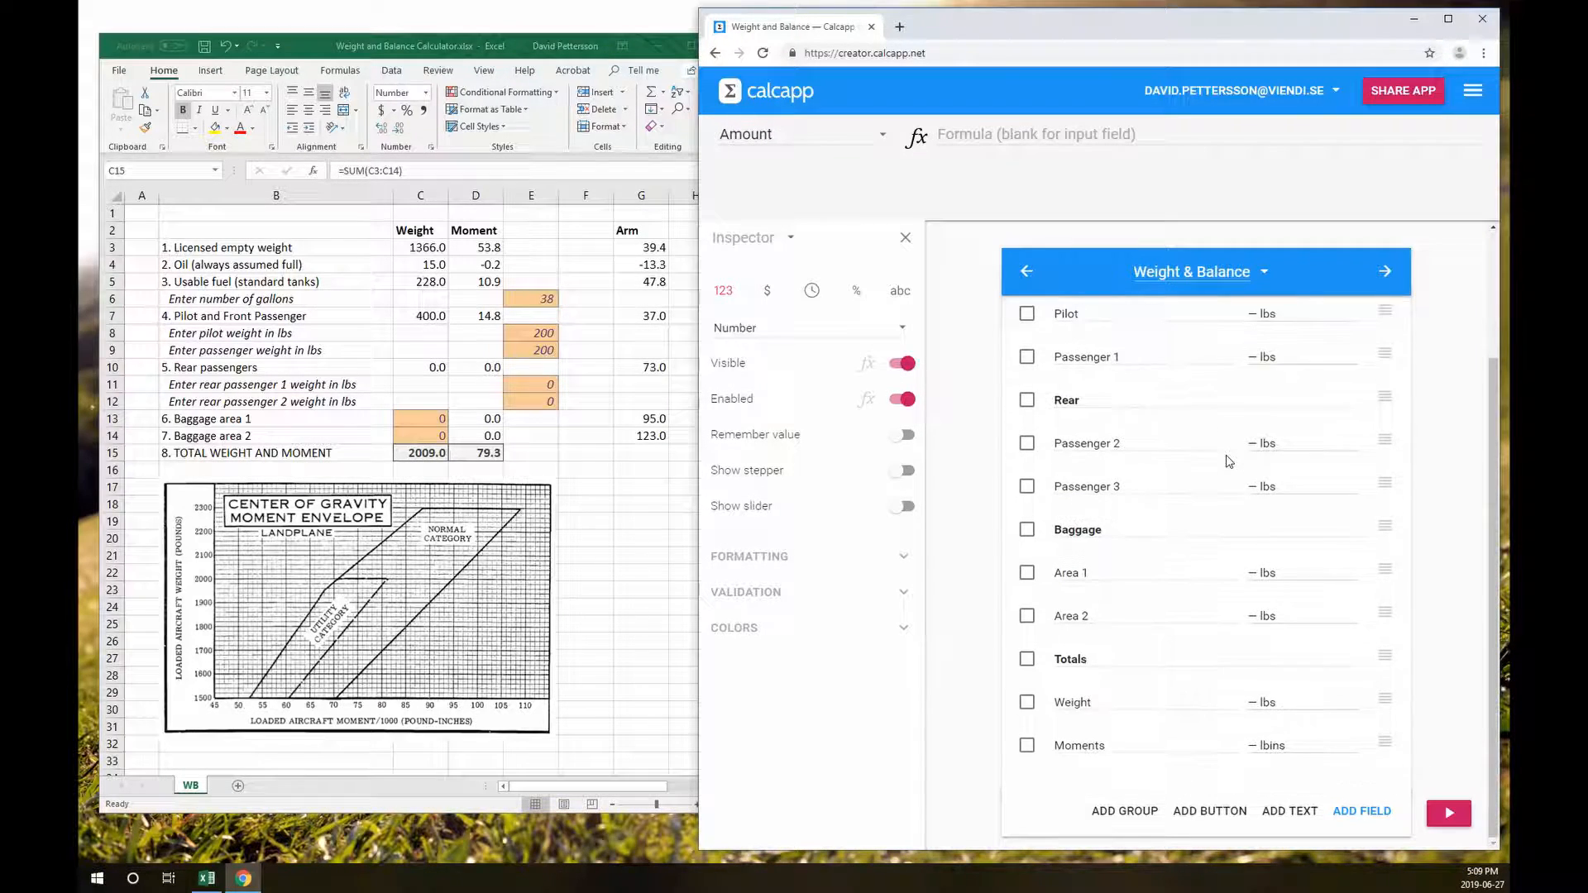
left_click(1150, 709)
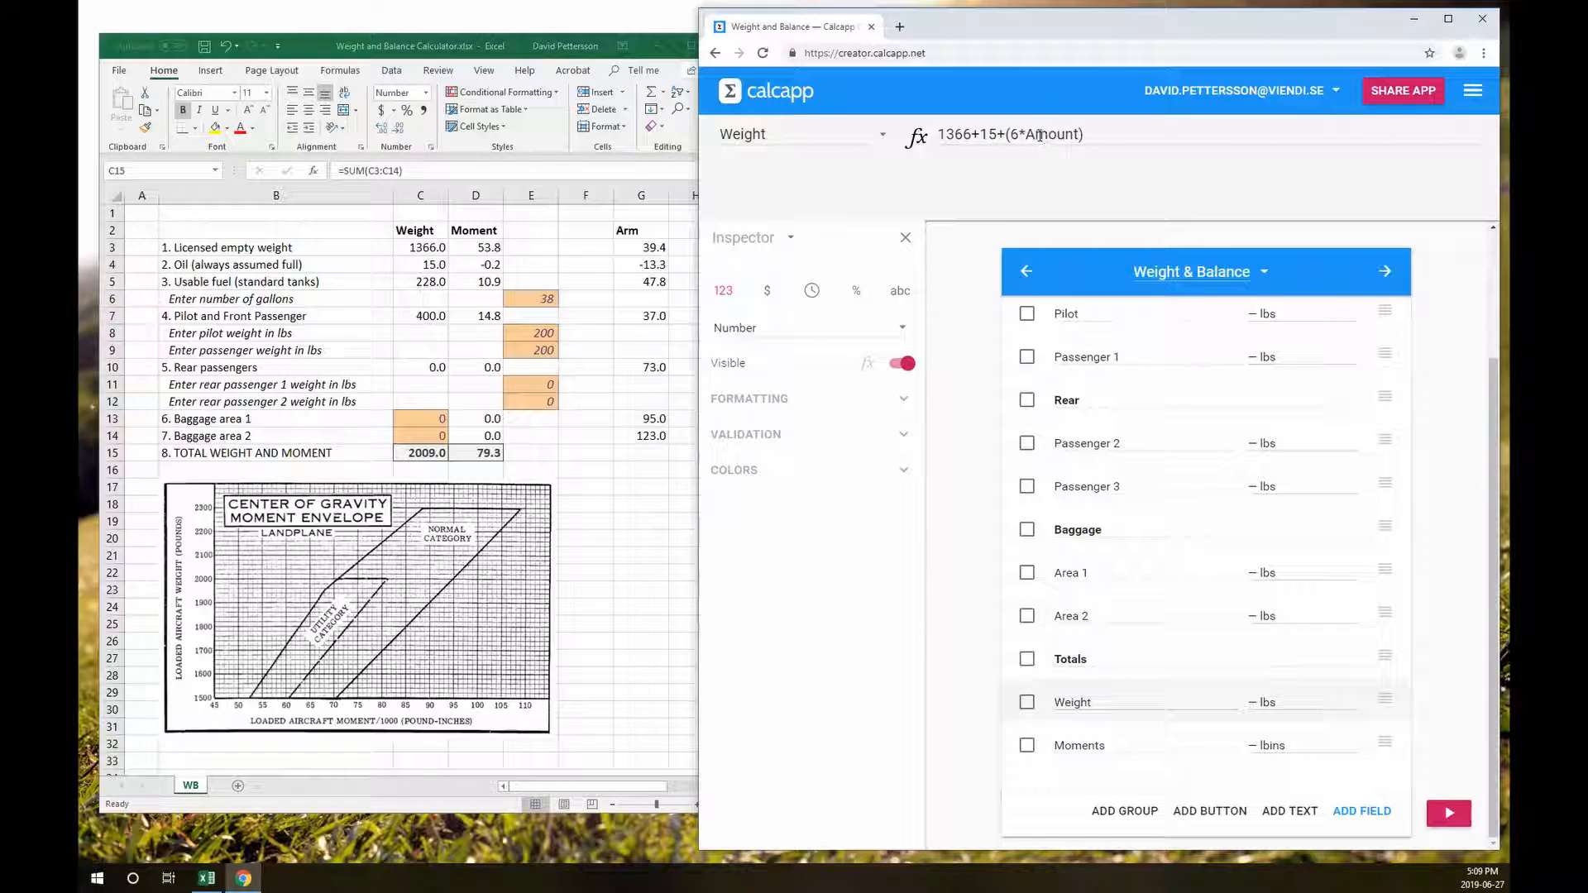
Append +(Pilot+Passenger1)+(Passenger2+Passenger3)+(Area1+Area2) to the Weight field's formula and confirm it
left_click(1086, 134)
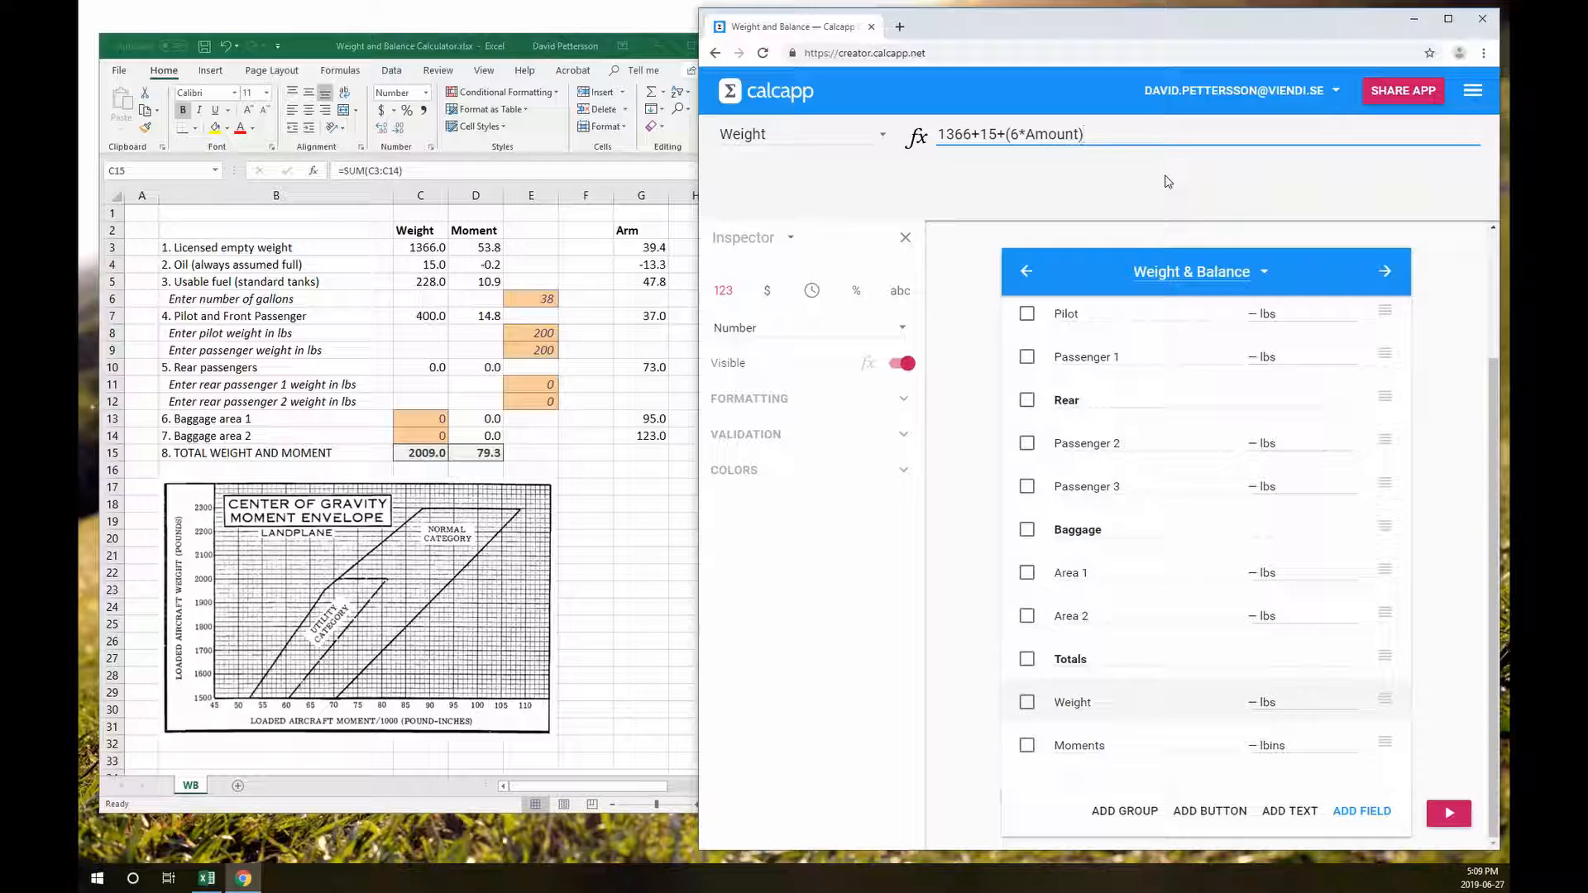
type("+")
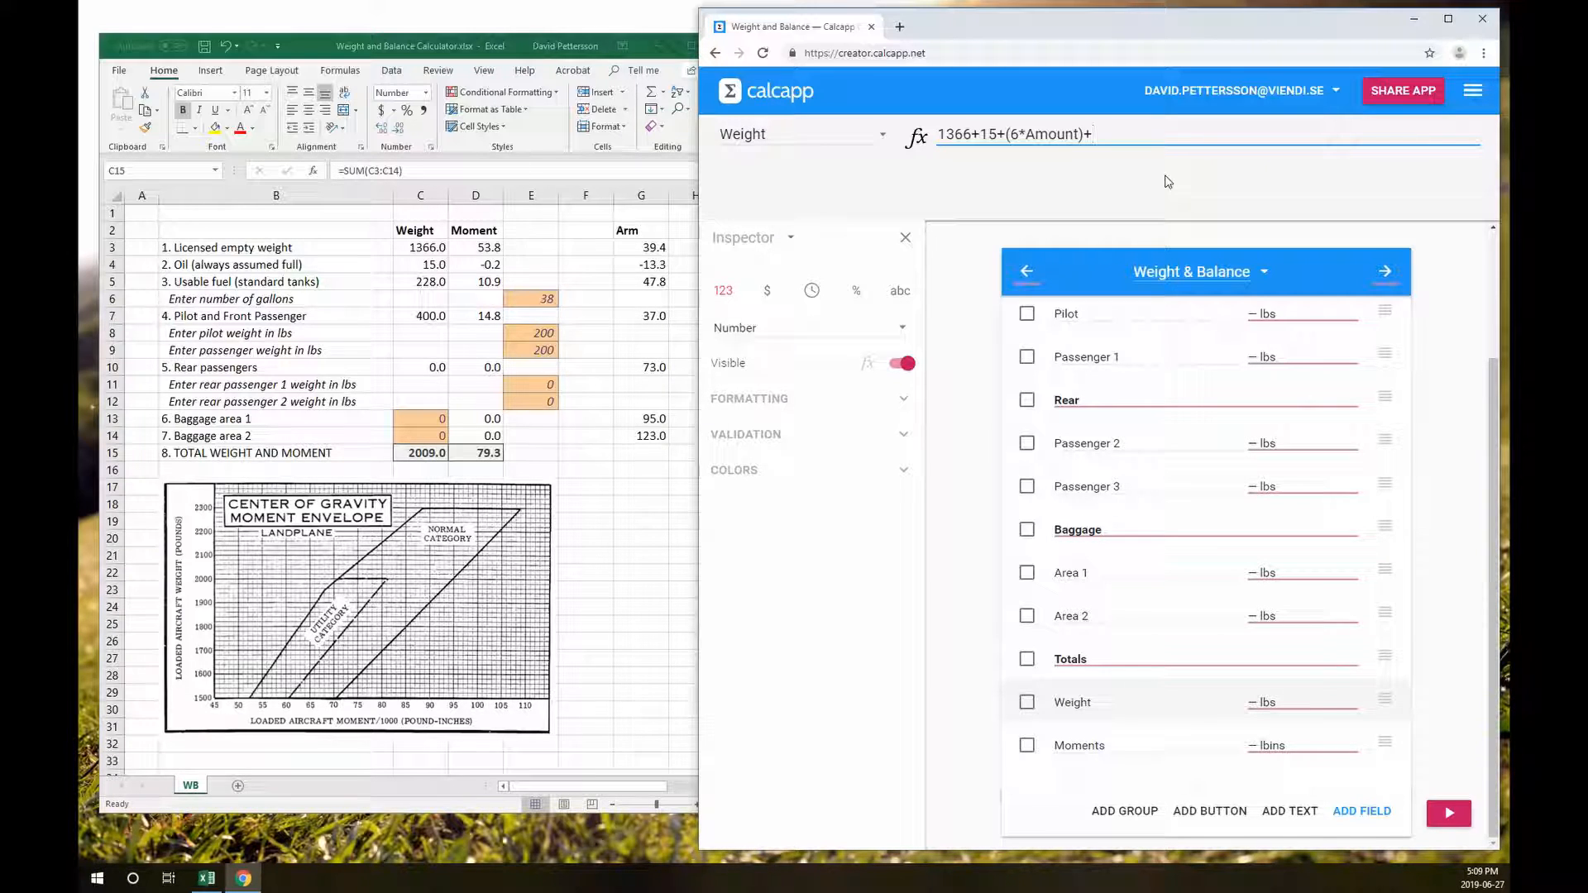
type("(")
type("Pilot")
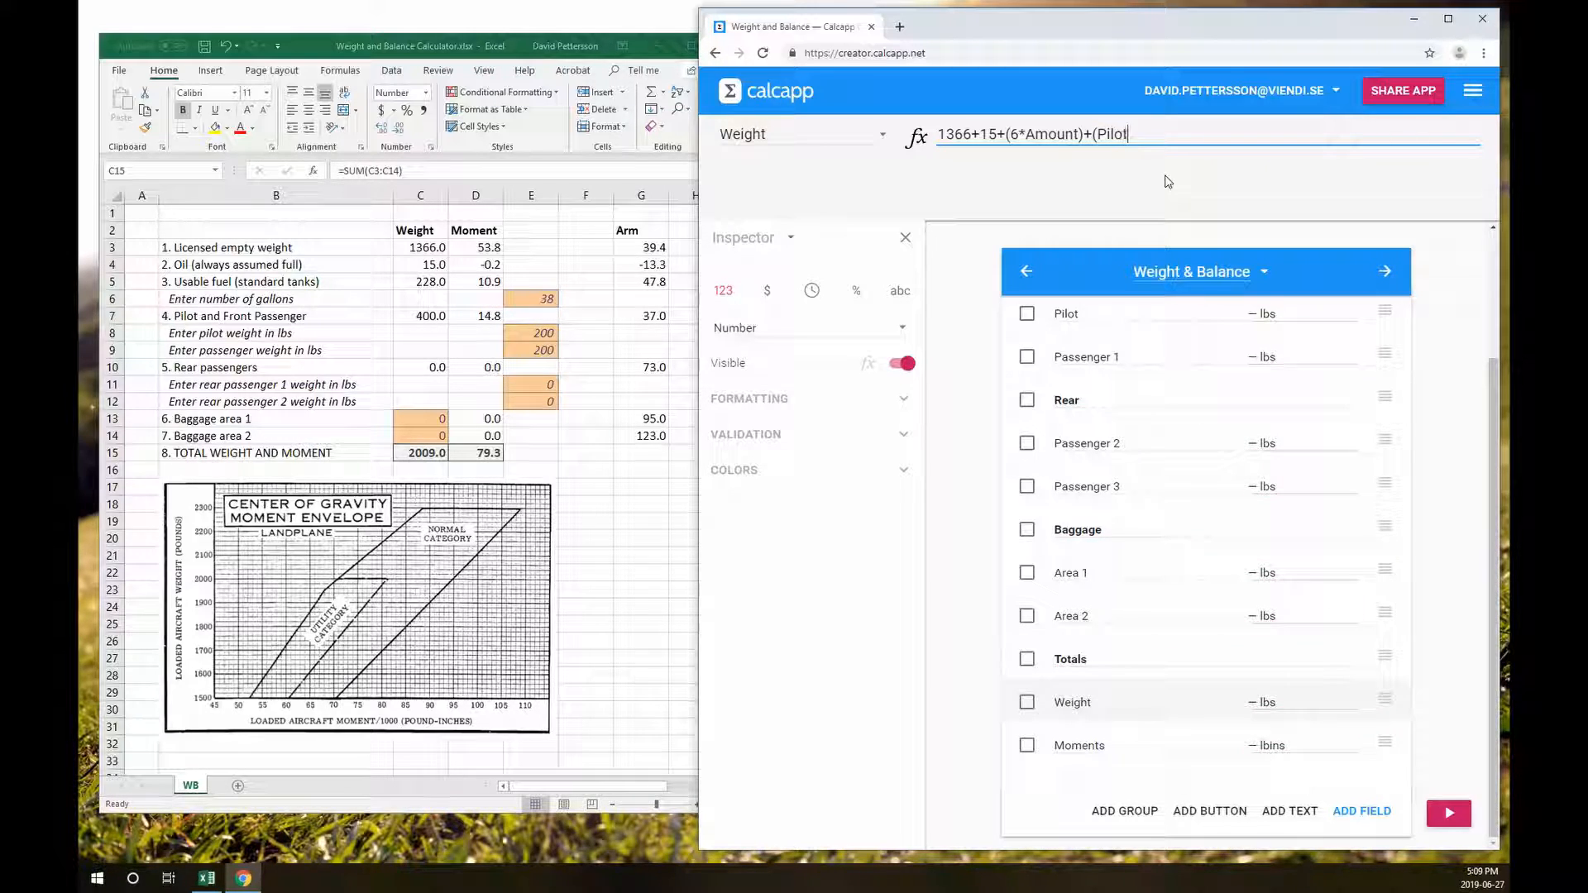
type("+Passenger1")
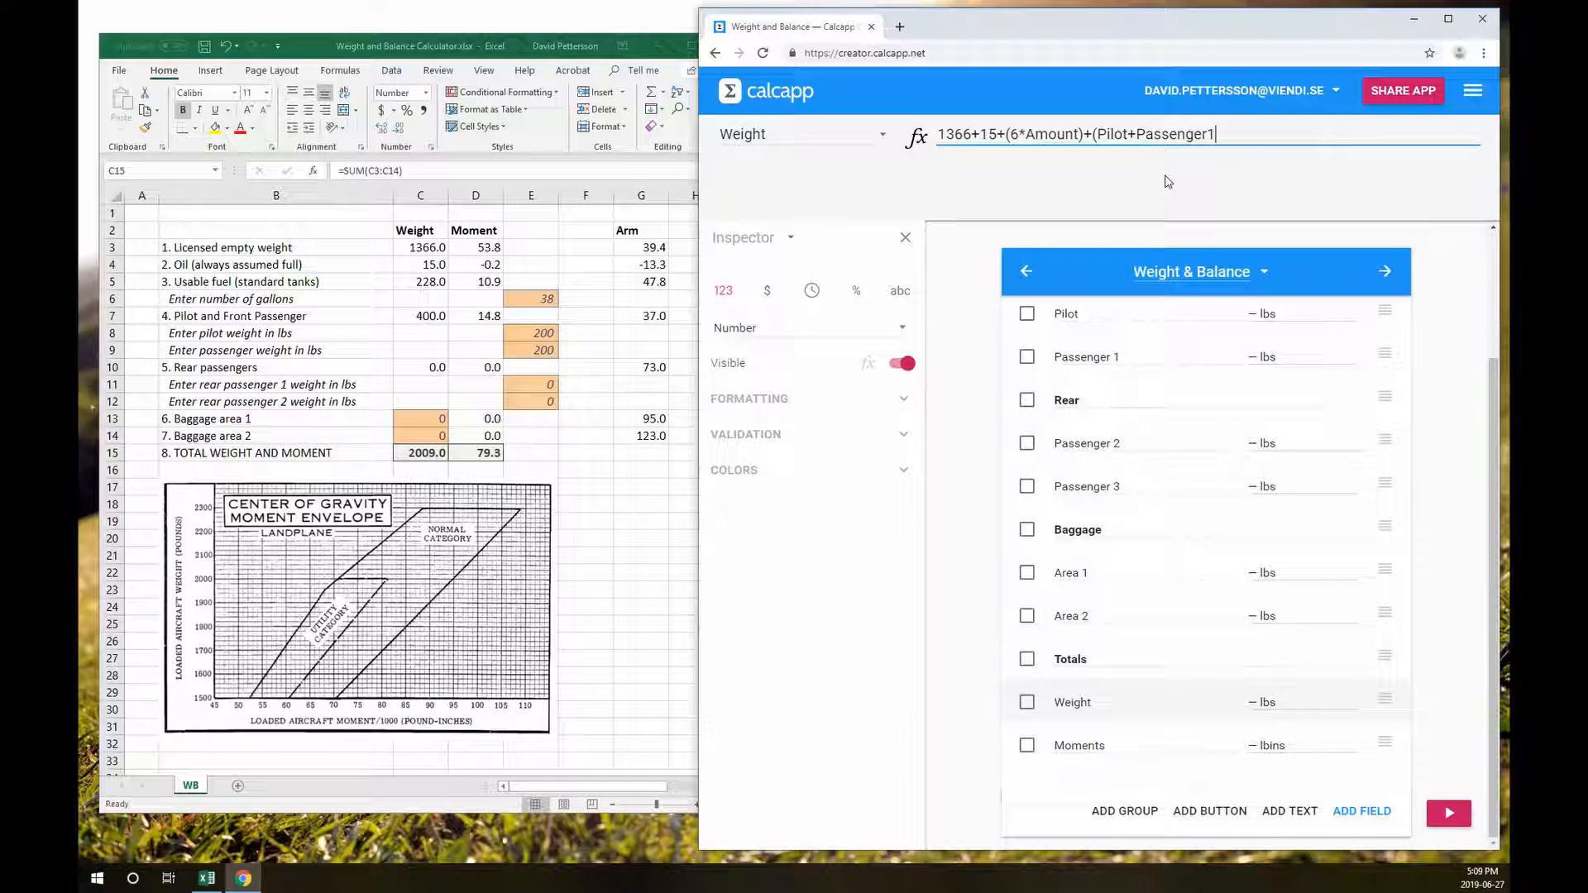
type(")+(")
type("Passenger2")
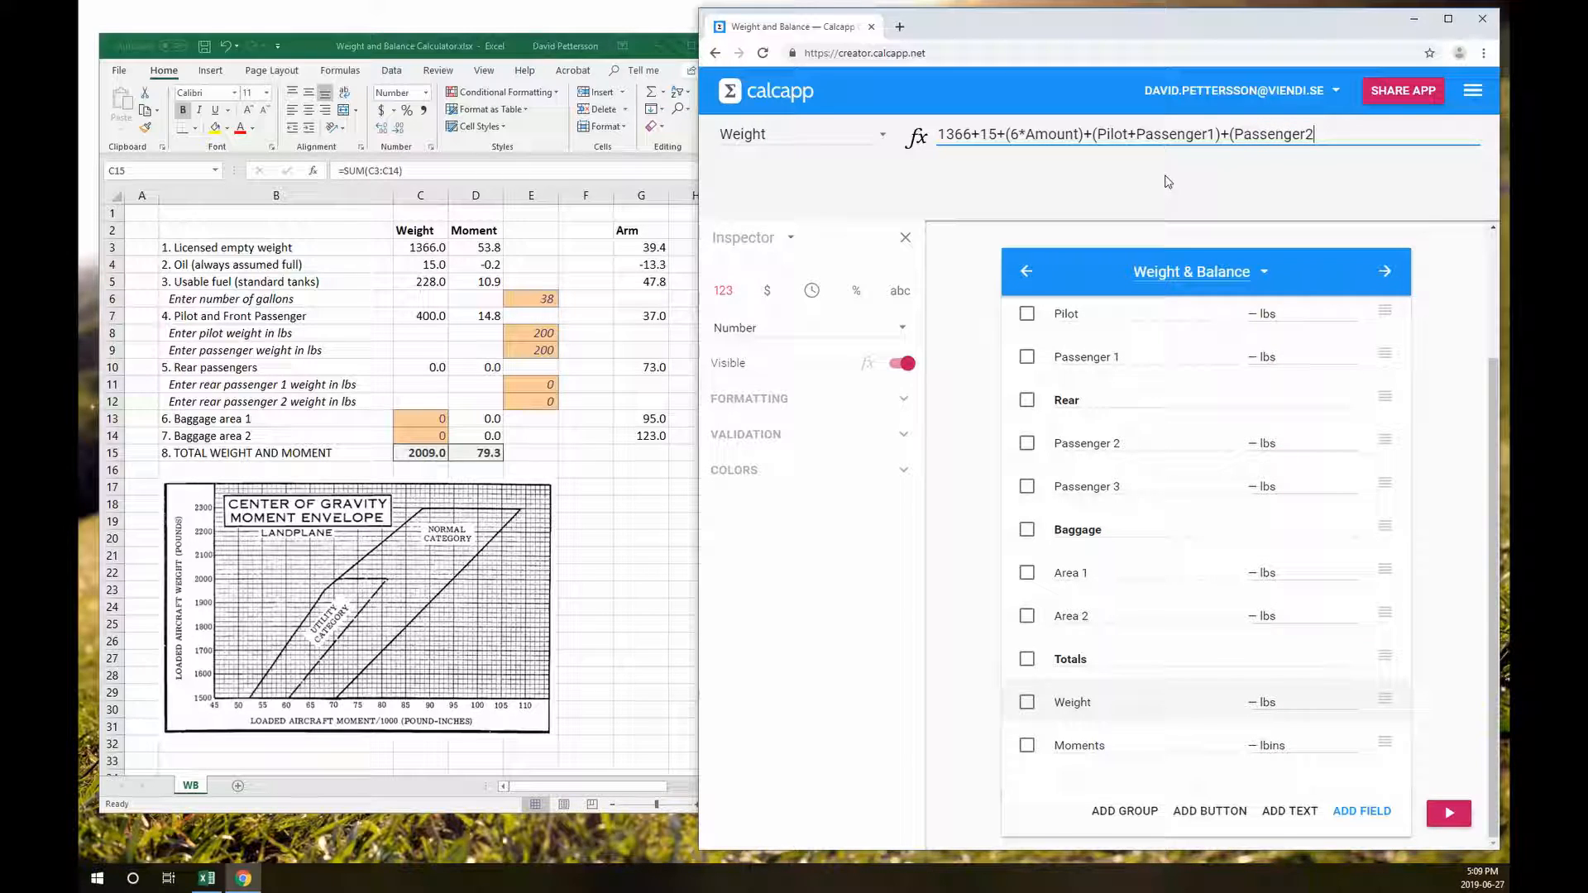
type("+Passenger3)+")
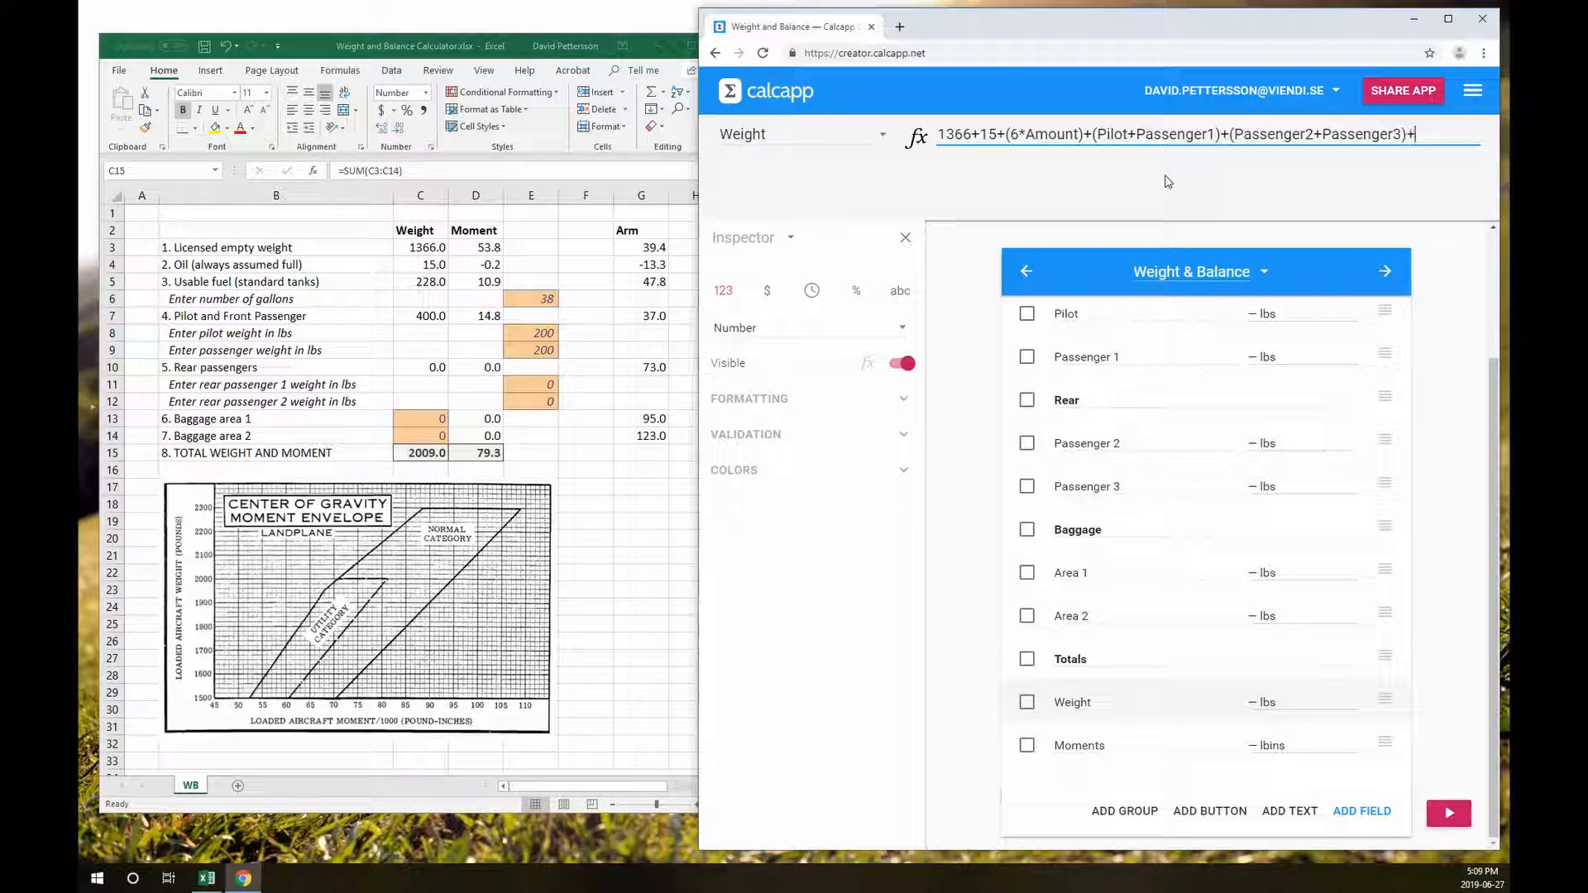
type("(Area1+Area2)")
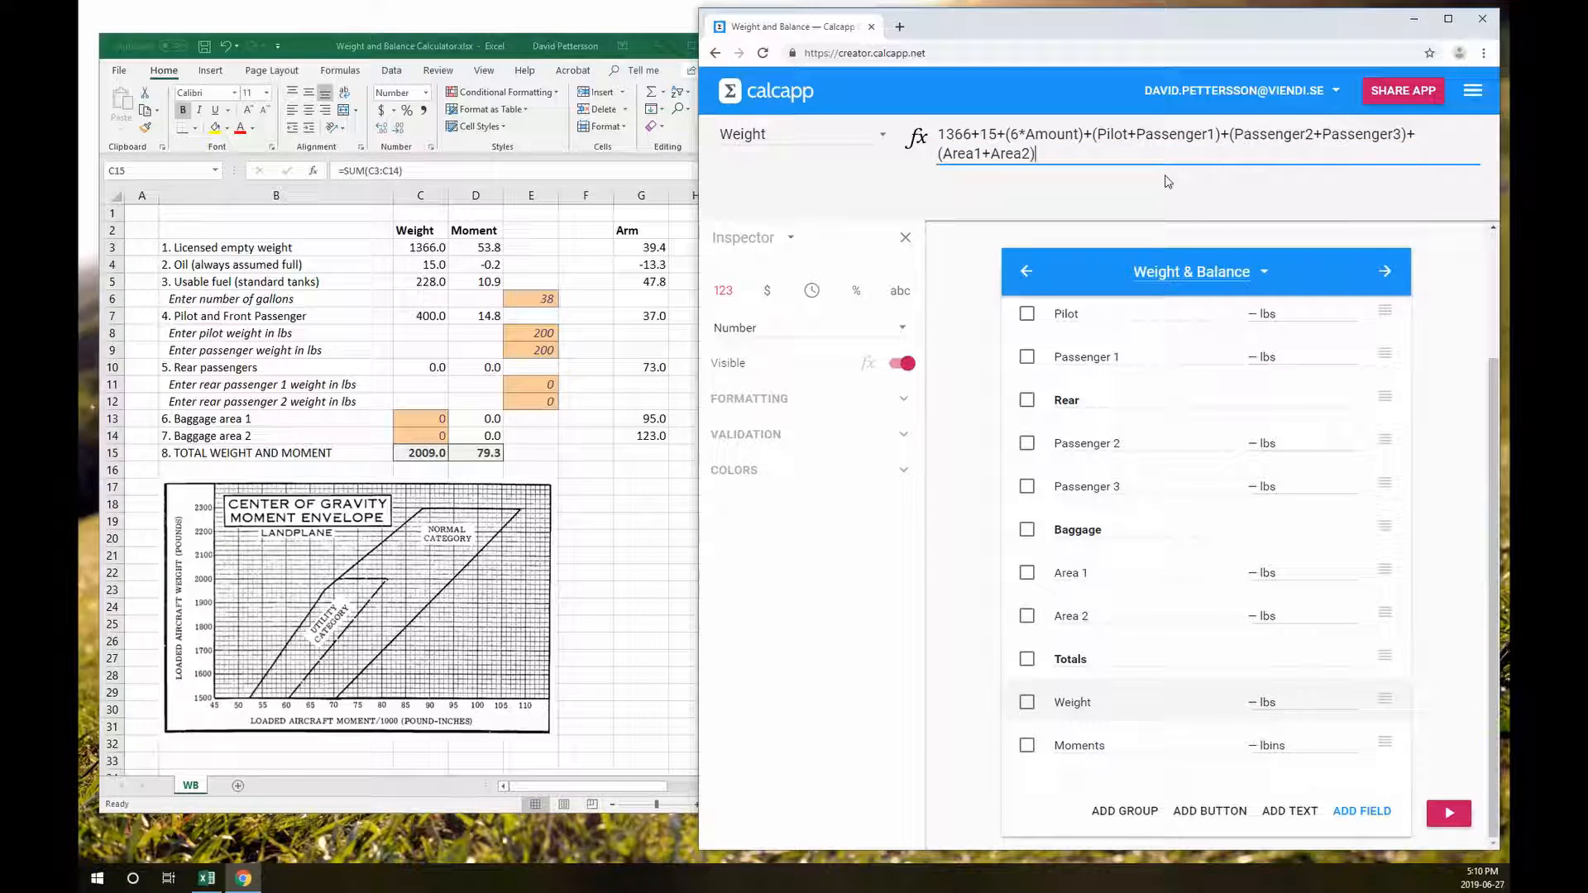
left_click(1168, 181)
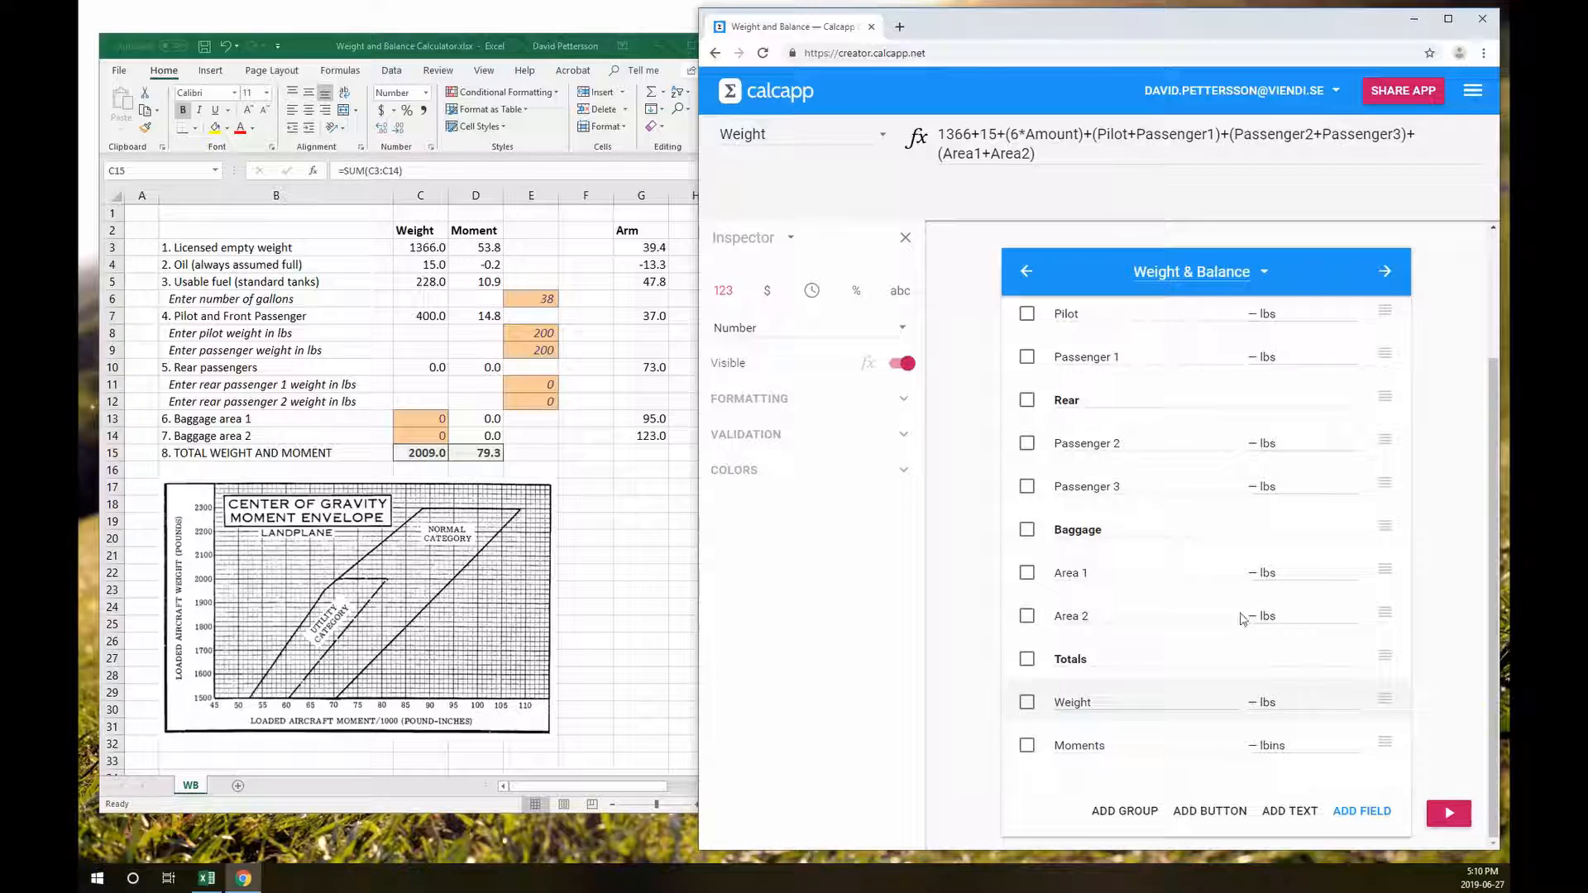
Preview the app with fuel amount 38, Pilot 200 and Passenger 1 200, and compare the total weight with Excel's
left_click(1448, 813)
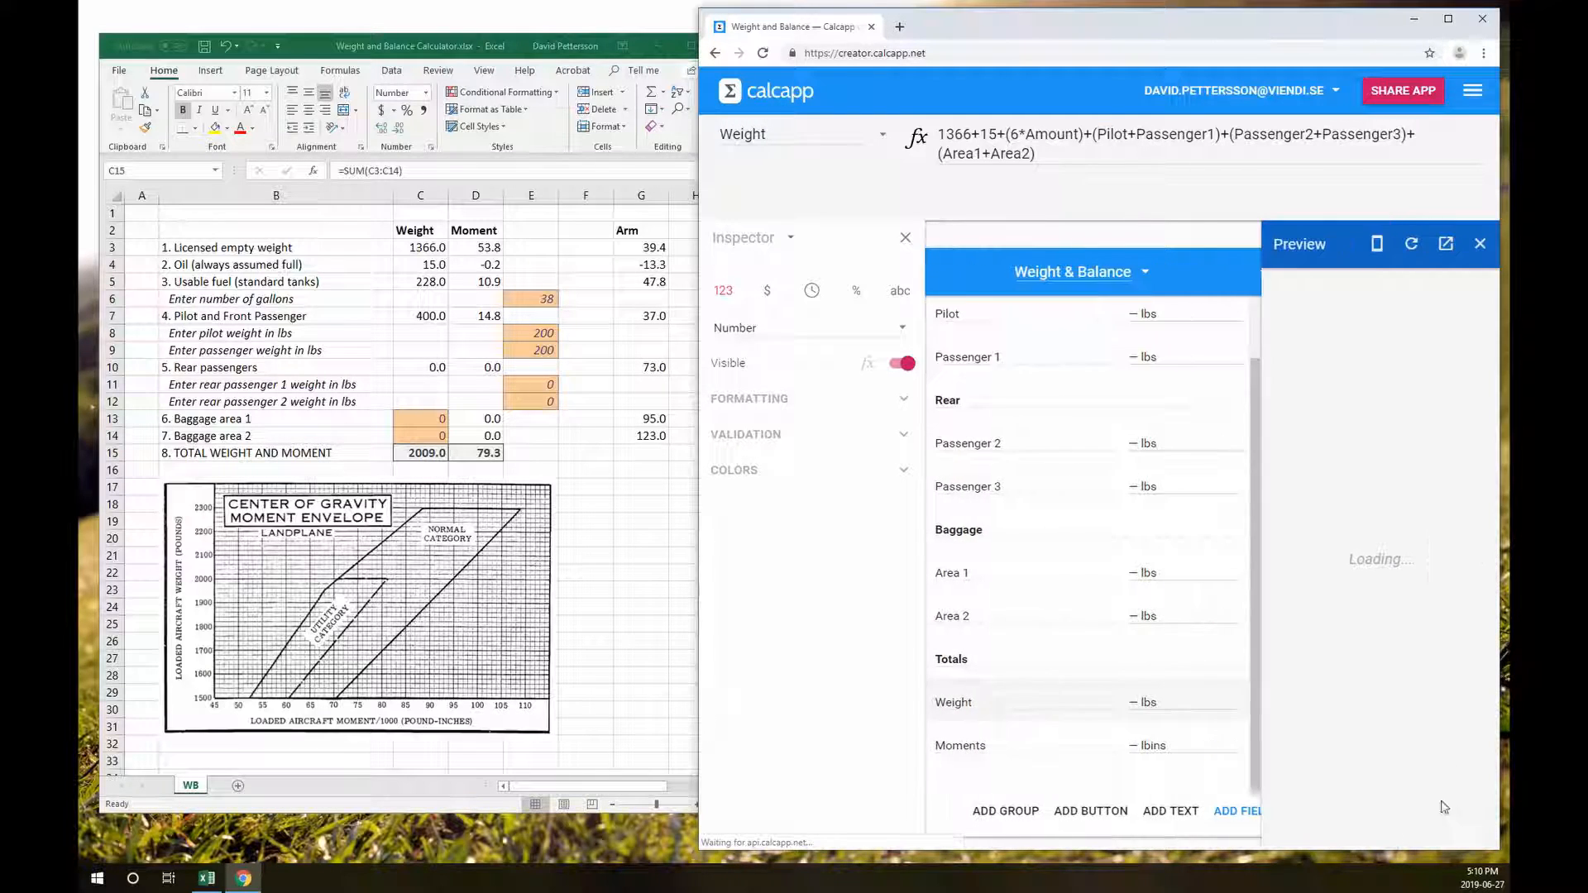
left_click(1449, 351)
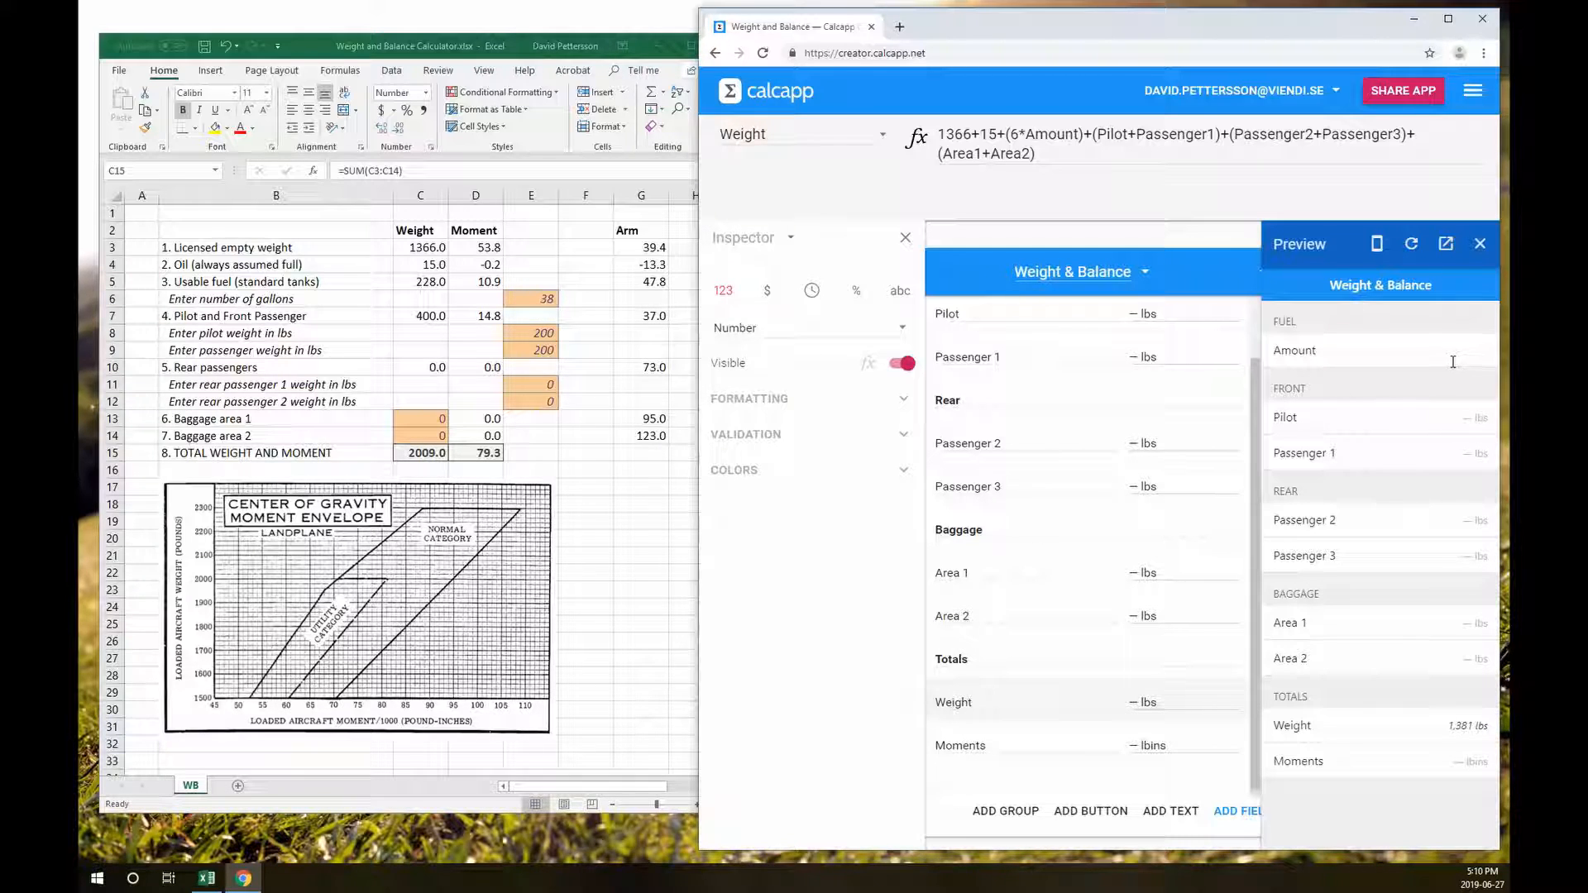
type("38")
key("Tab")
type("200")
key("Tab")
type("200")
key("Tab")
key("Tab")
key("Tab")
key("Tab")
key("Tab")
left_click(406, 454)
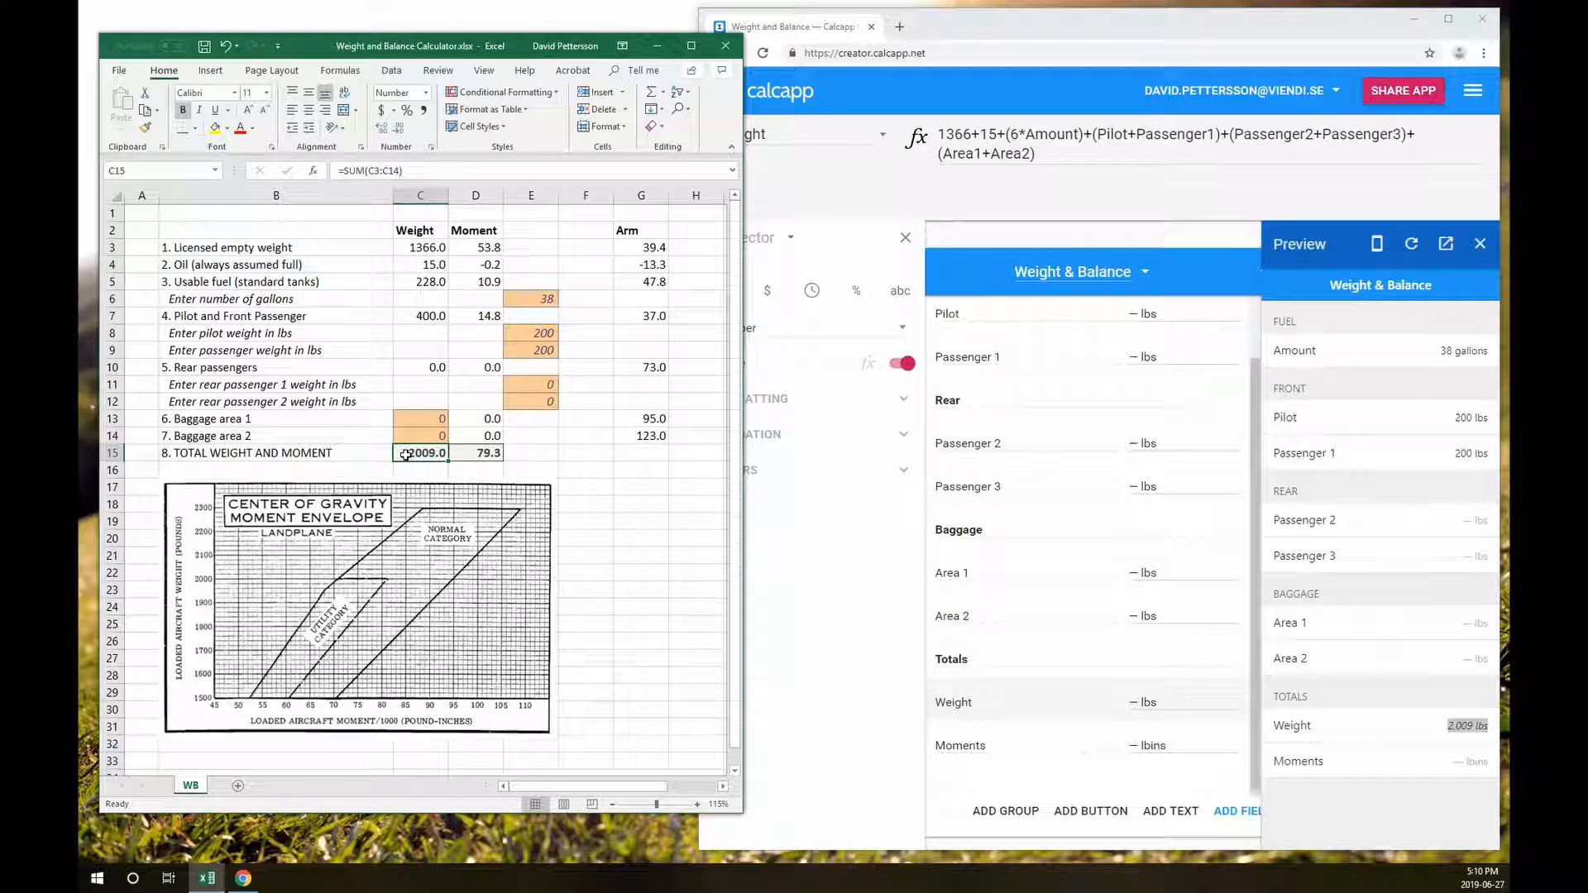
Set rear passenger 1 to 100 in Excel and Passenger 2 to 100 in the Calcapp preview, comparing both total weights
left_click(528, 385)
type("100")
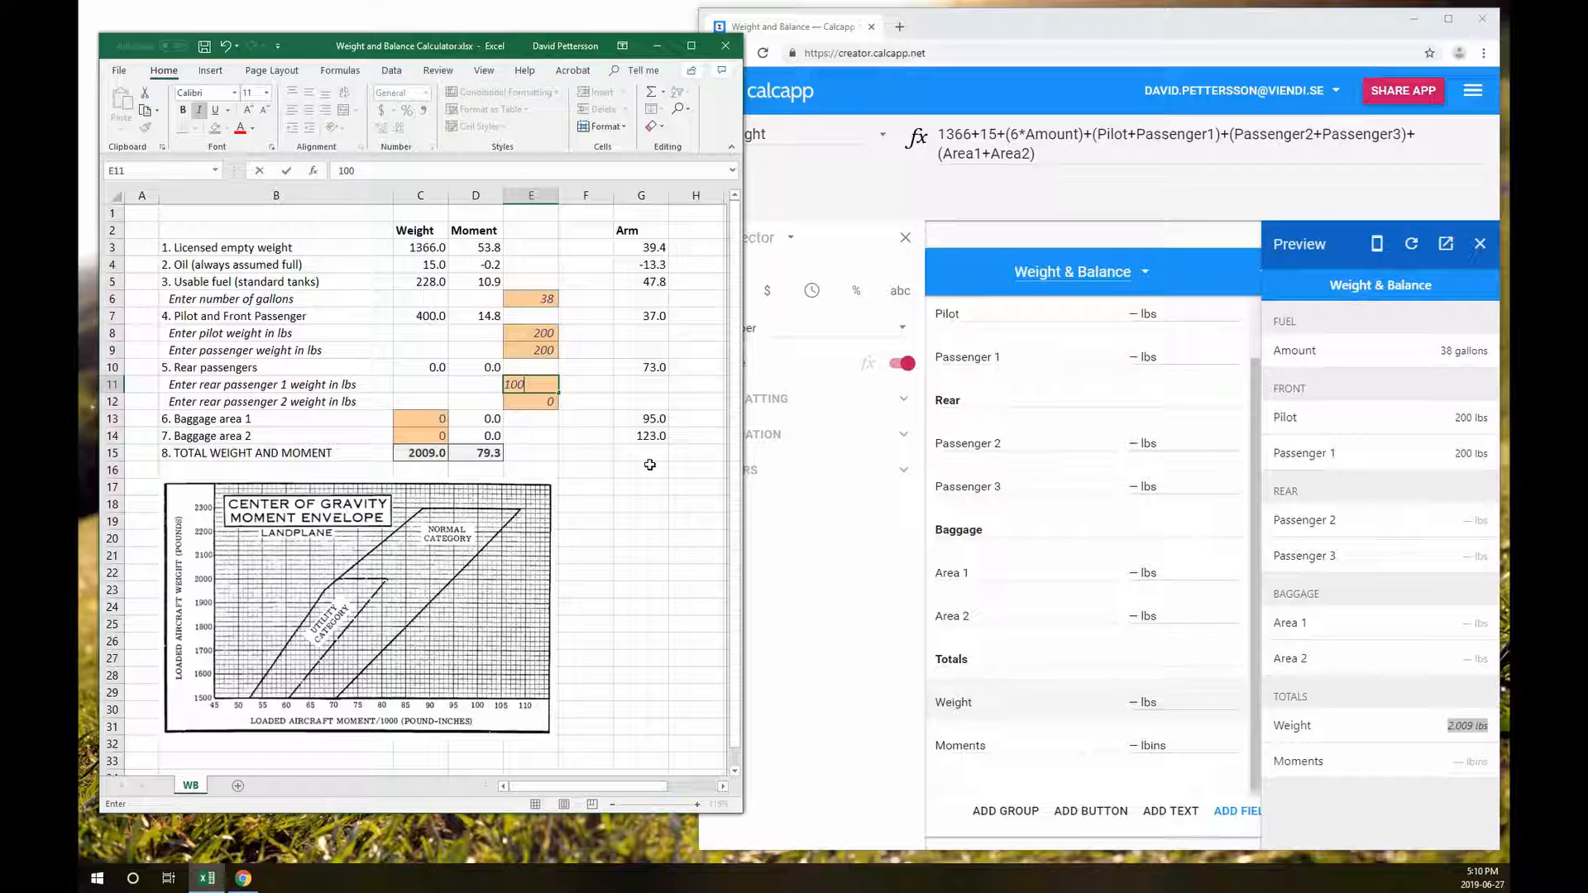
key("Return")
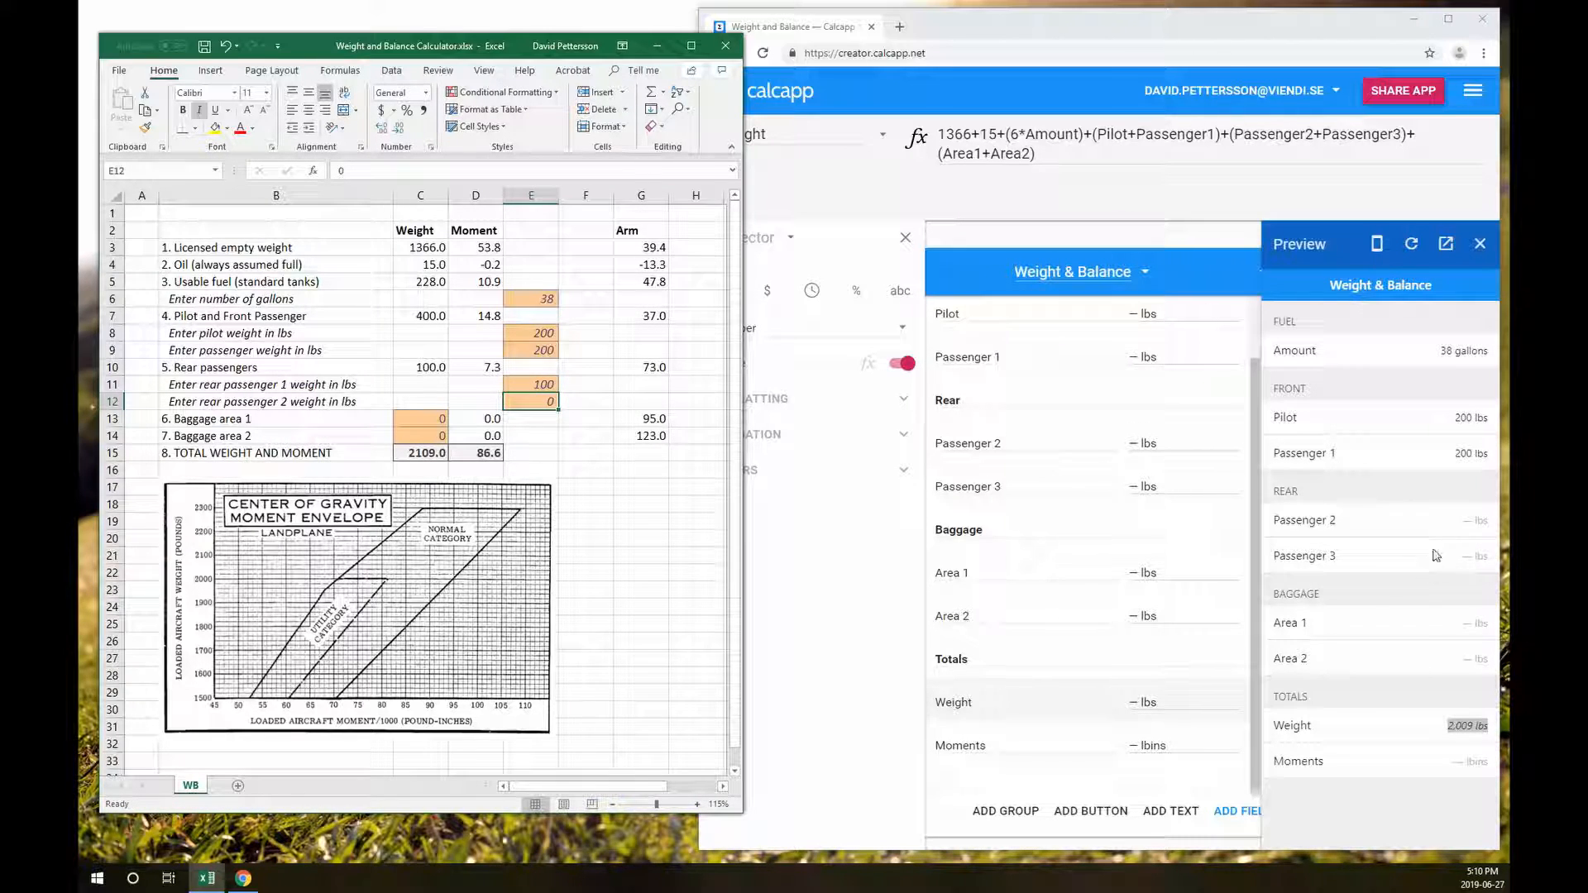
left_click(1465, 521)
type("100")
key("Tab")
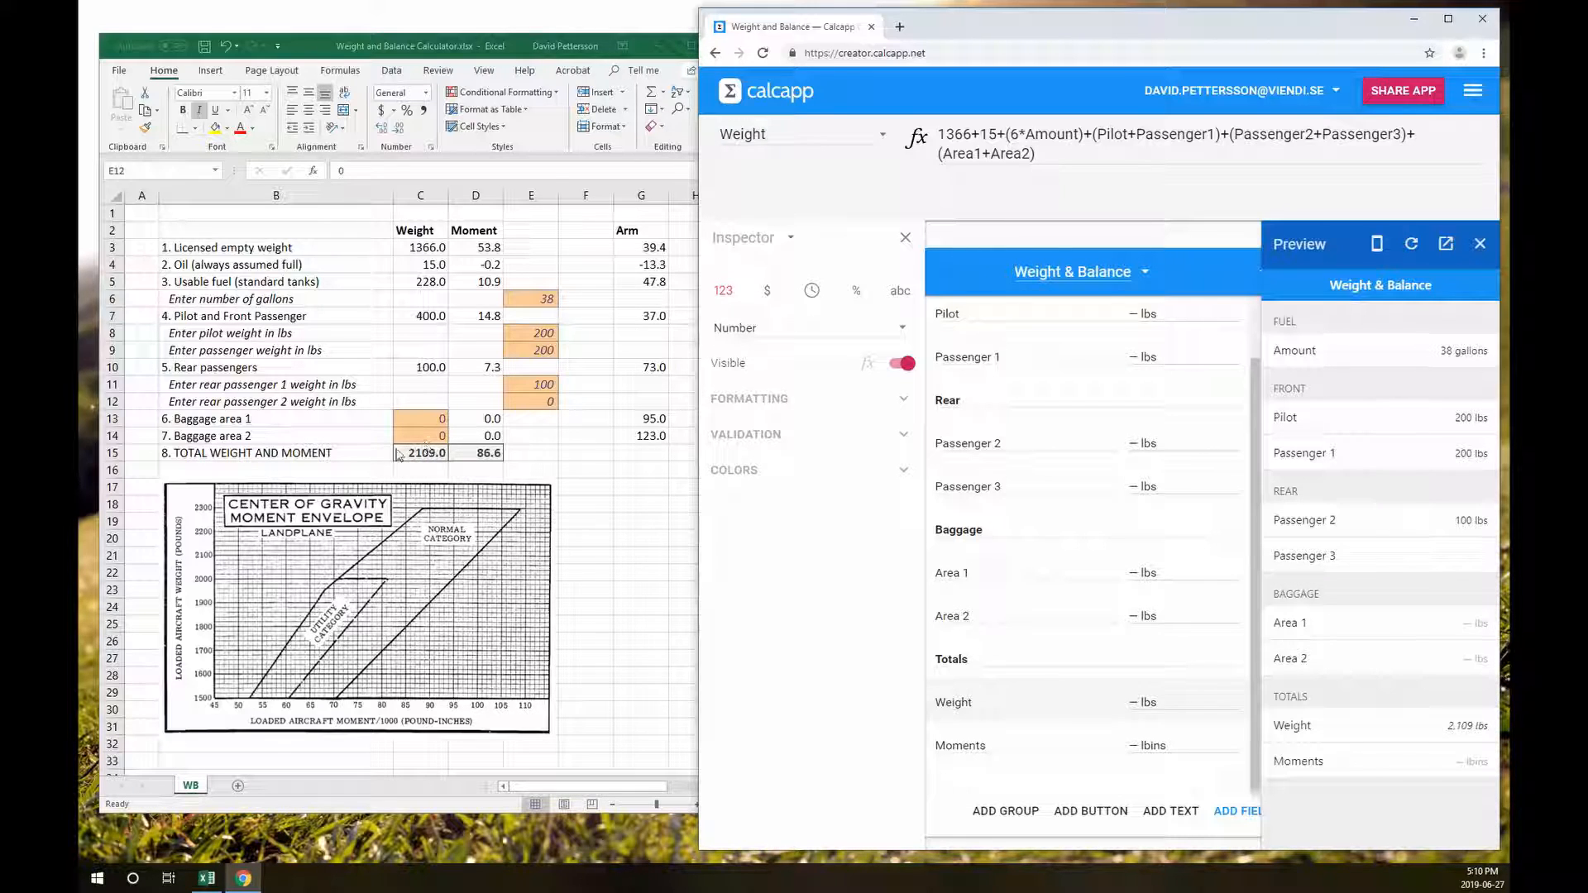
left_click(445, 462)
Examine the Excel formulas behind the total moment and the moments of baggage areas 2 and 1 without changing them
left_click(492, 454)
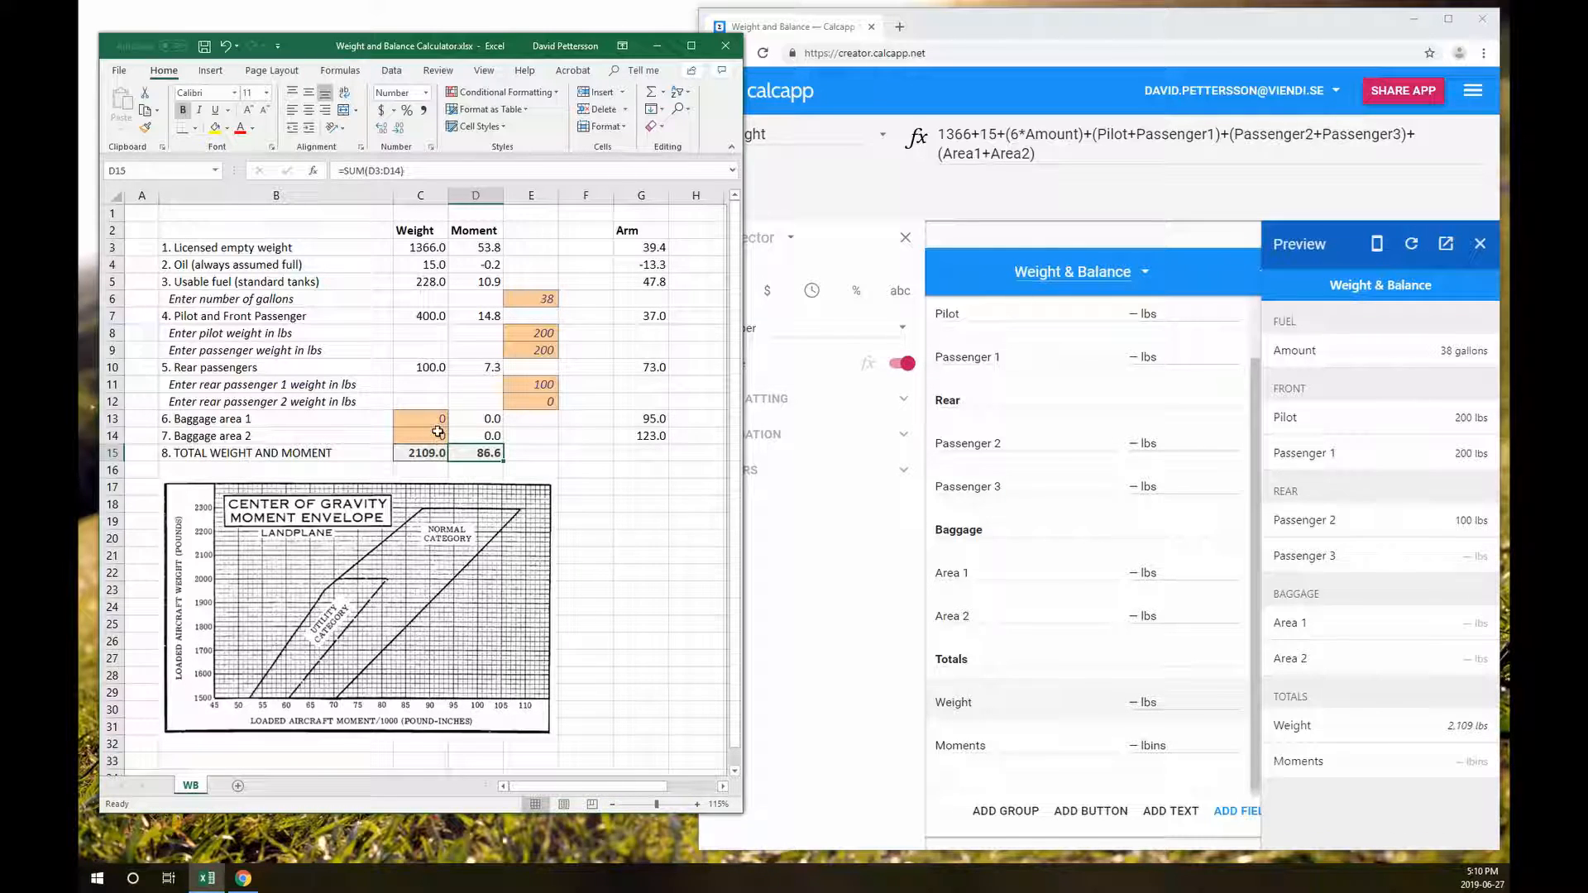
double_click(478, 451)
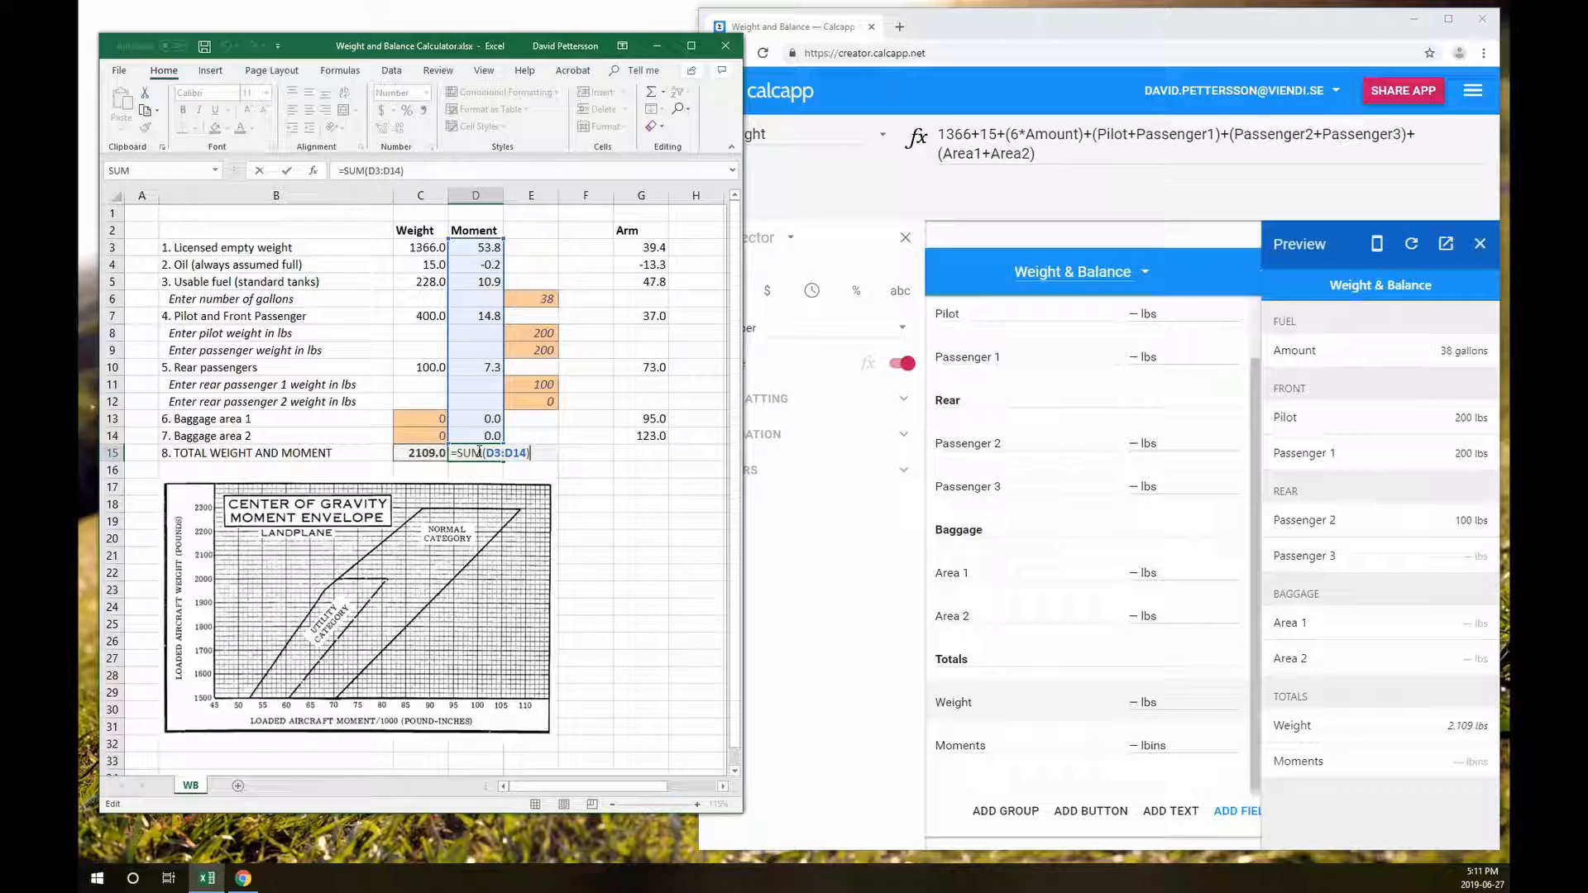
key("ctrl+Return")
key("Up")
key("F2")
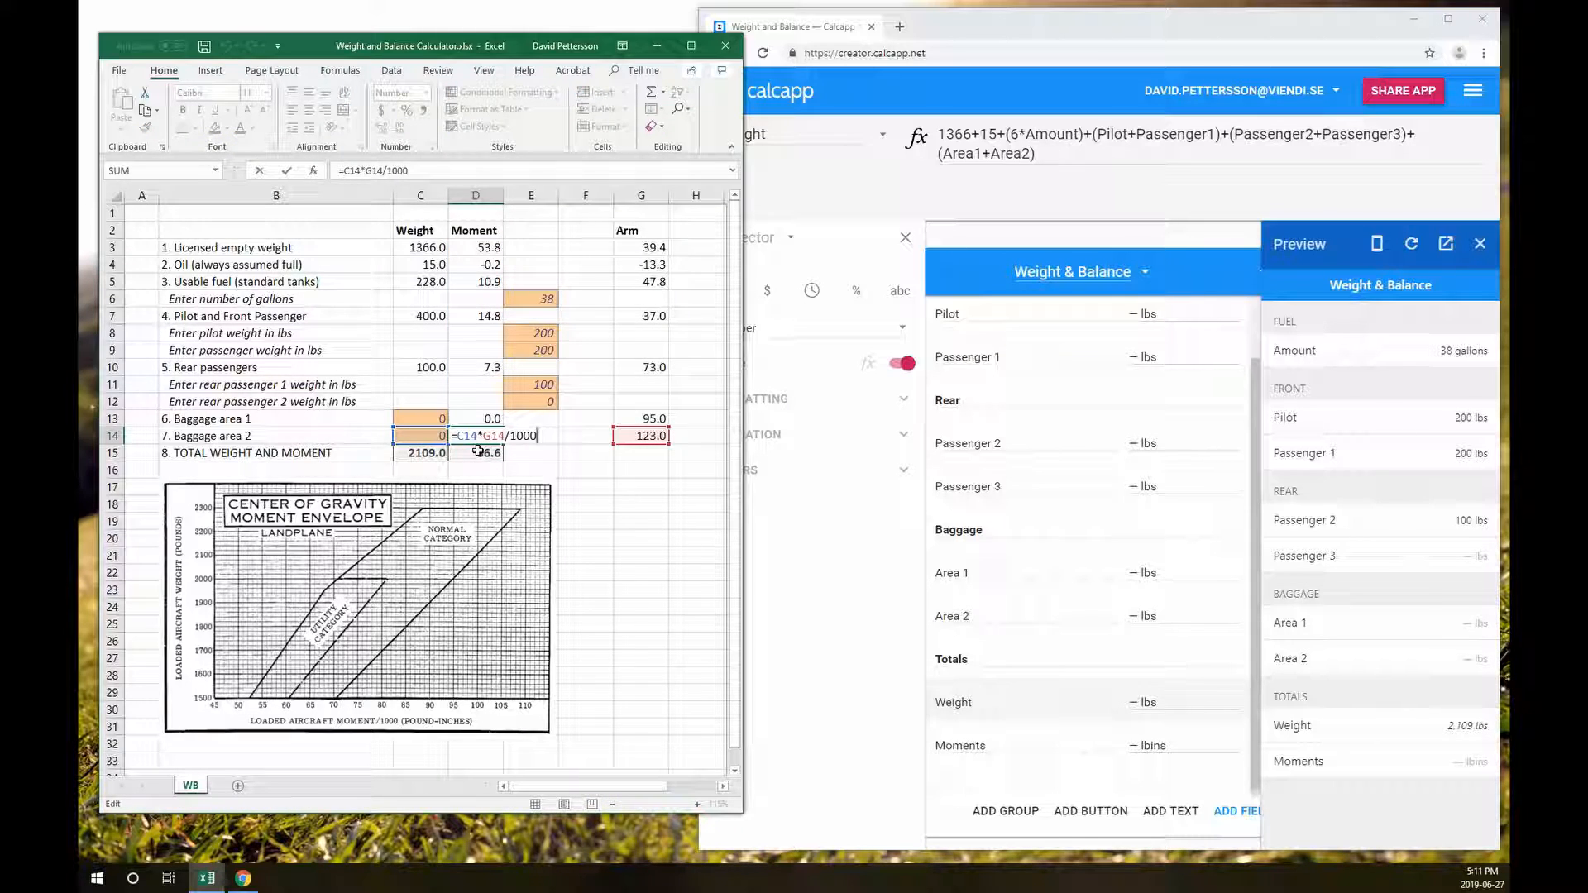
key("Escape")
key("Up")
key("F2")
key("Escape")
Examine the moment formulas for the rear passengers, the pilot and front passenger, and the usable fuel
key("Up")
key("Up")
key("Up")
key("F2")
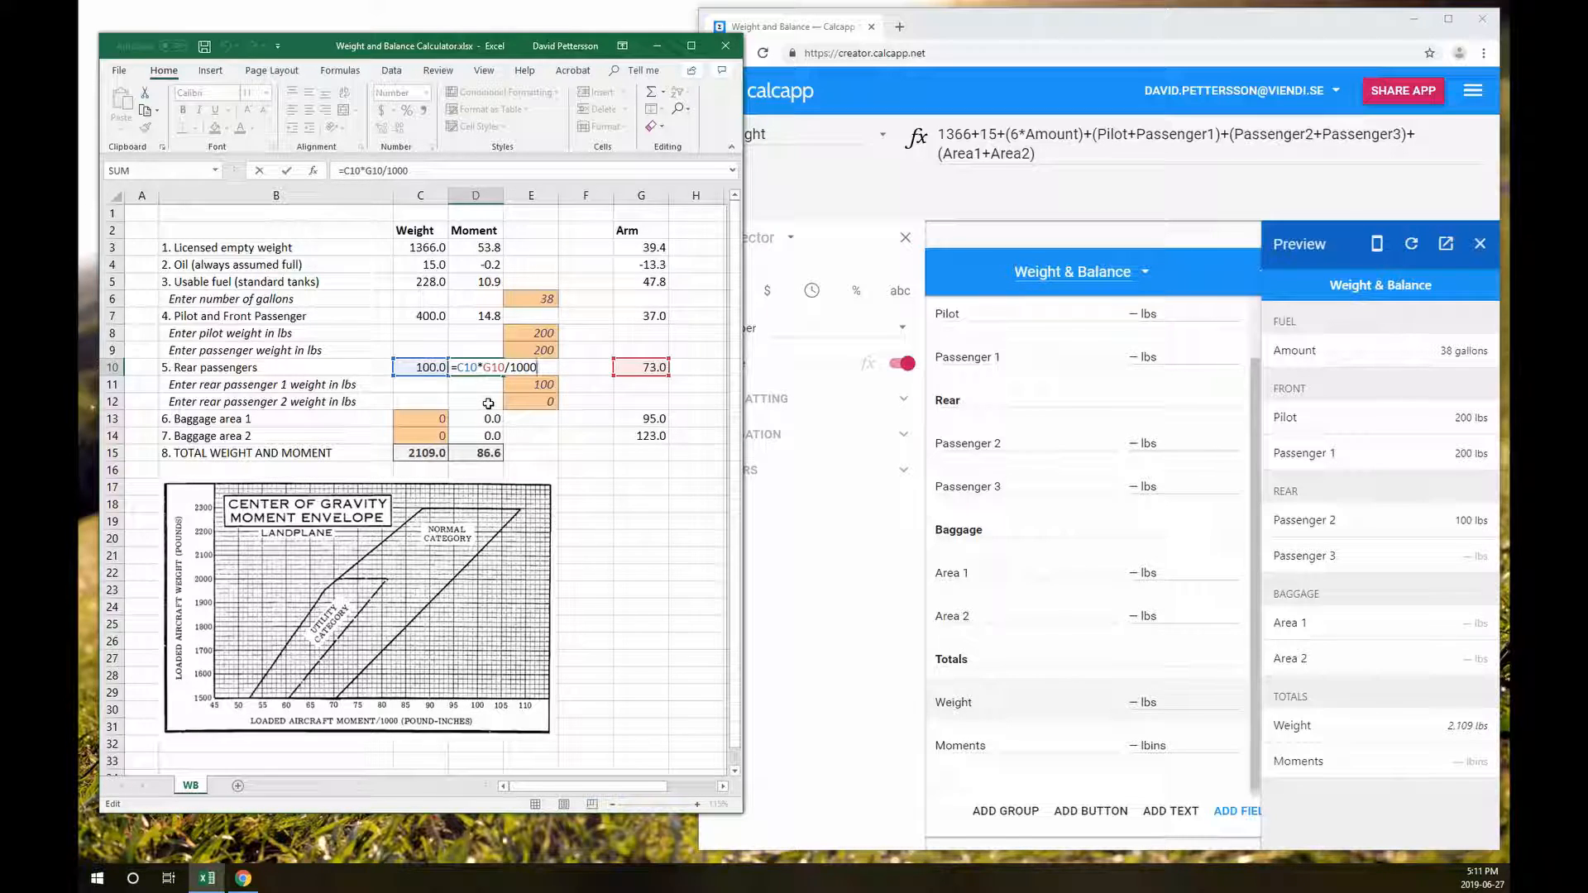
key("Escape")
key("Up")
key("Up")
key("Up")
key("F2")
key("Escape")
key("Up")
key("Up")
key("F2")
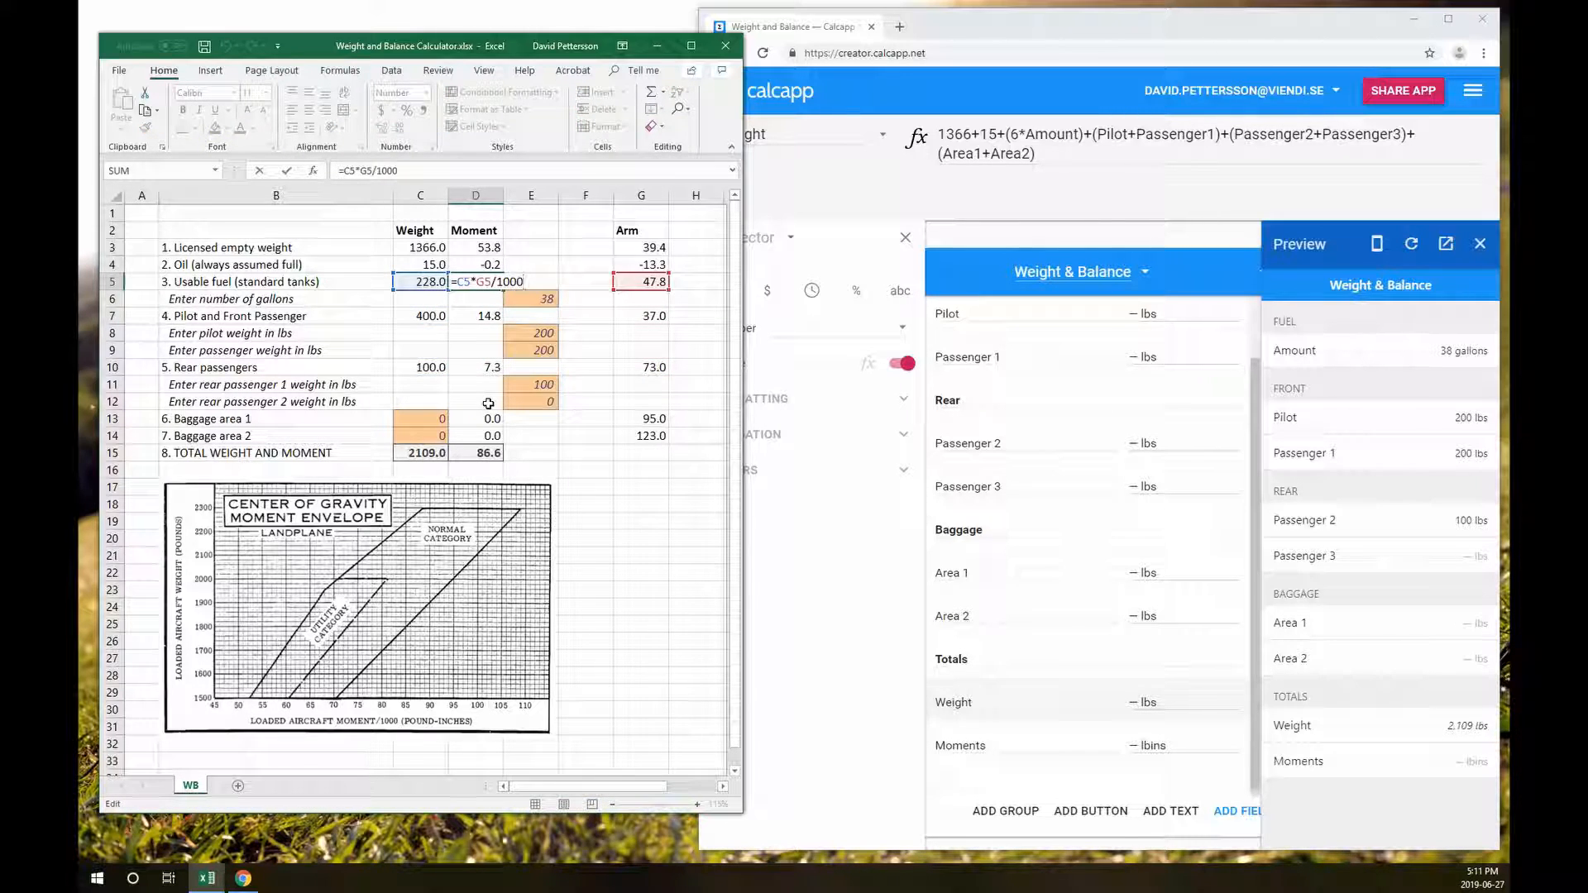
Examine the moment formulas for oil and licensed empty weight, select both cells, and close the Calcapp preview
key("Escape")
key("Up")
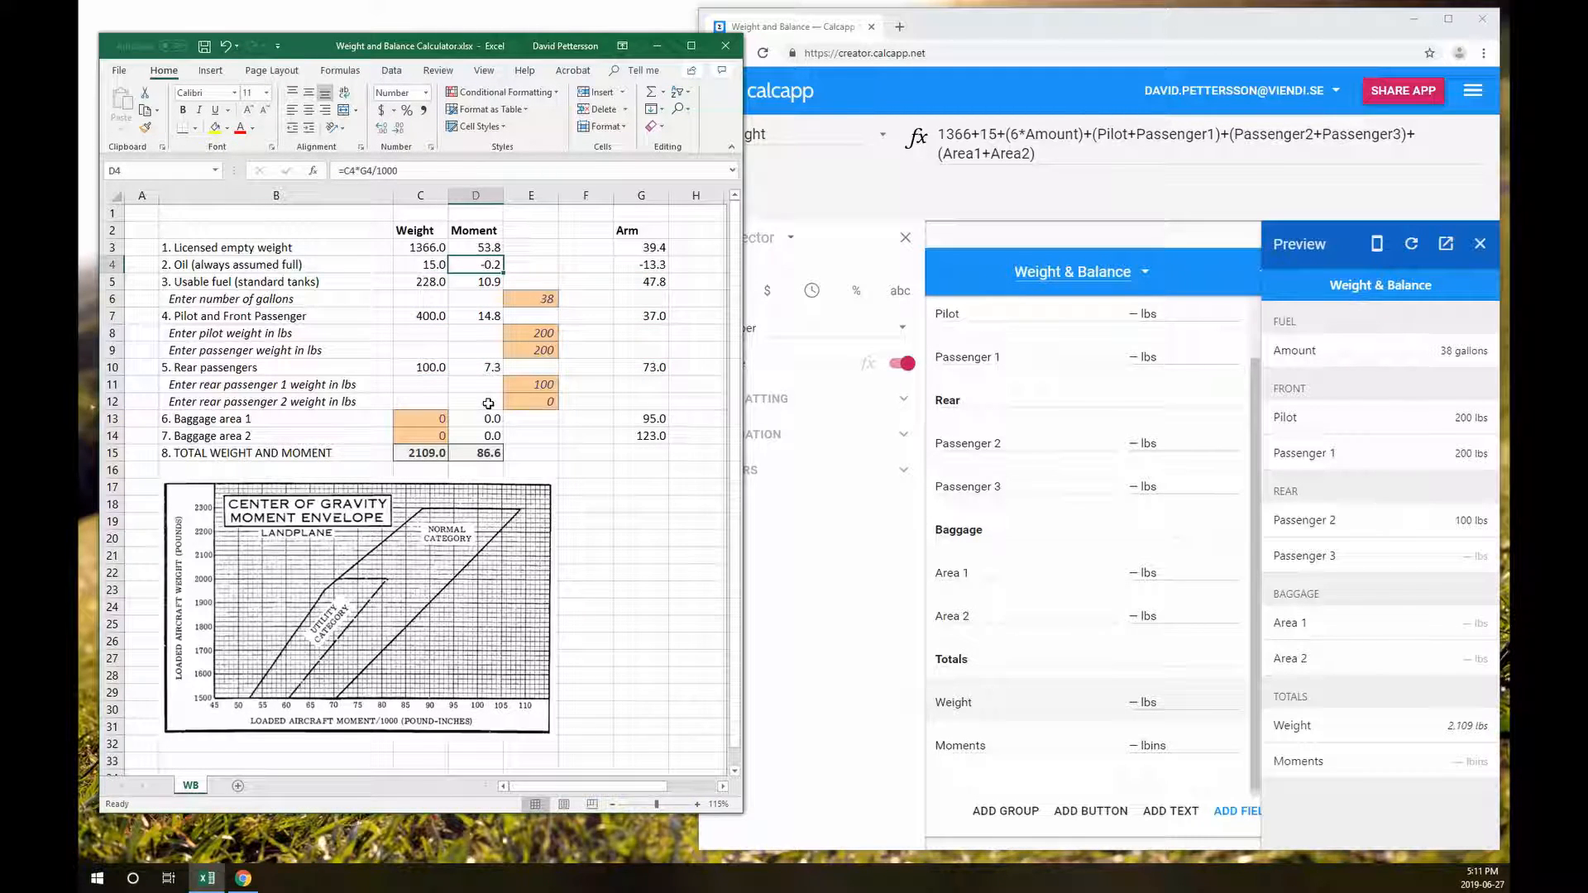
key("F2")
key("Escape")
key("Up")
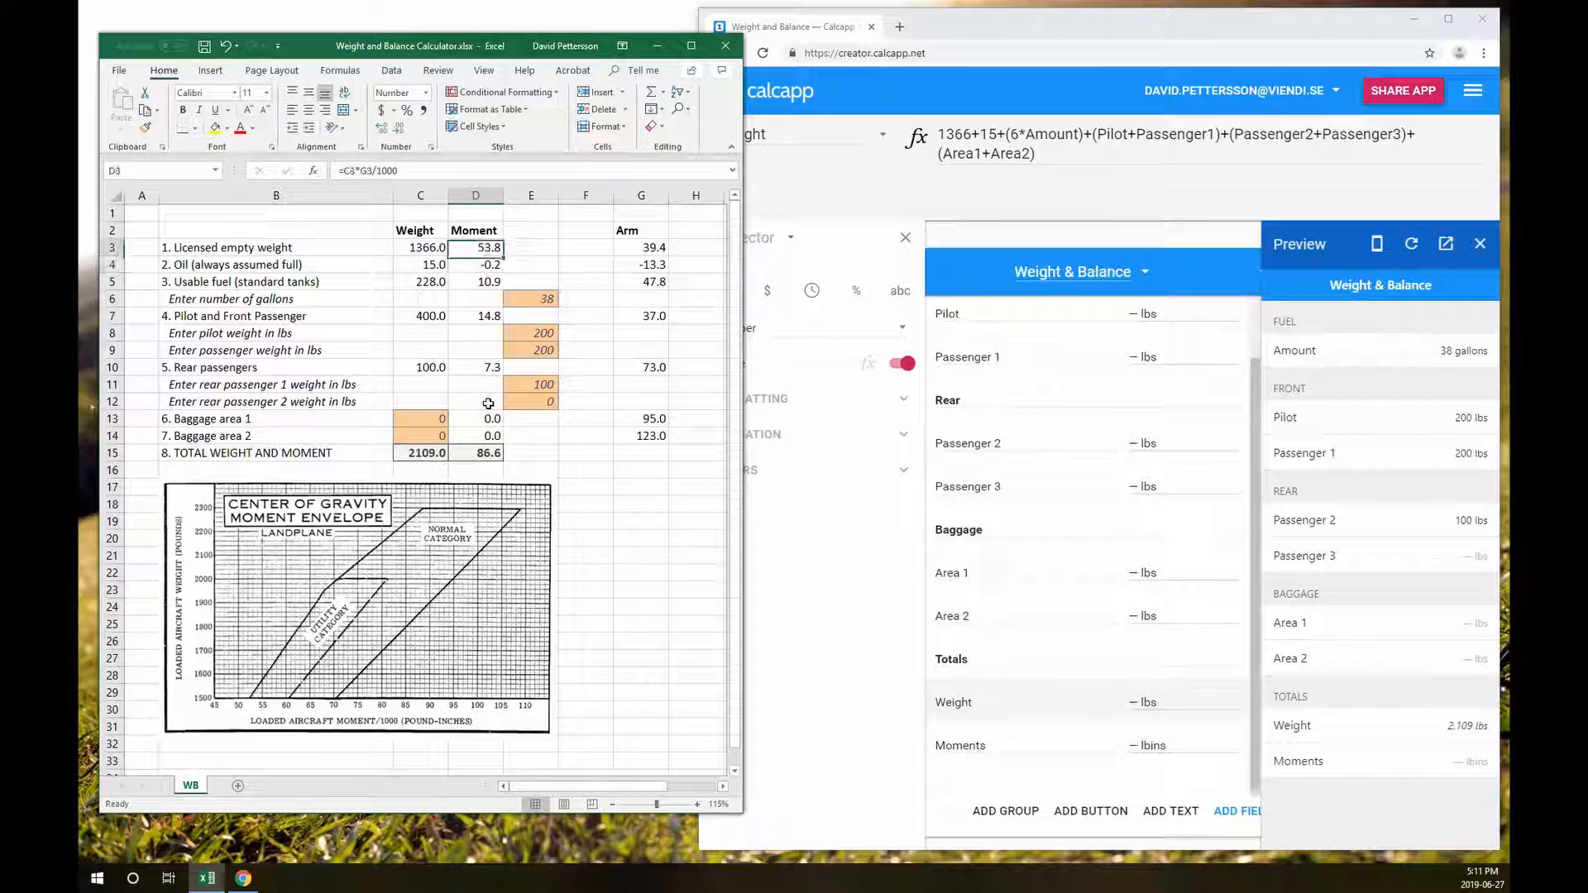
key("Down")
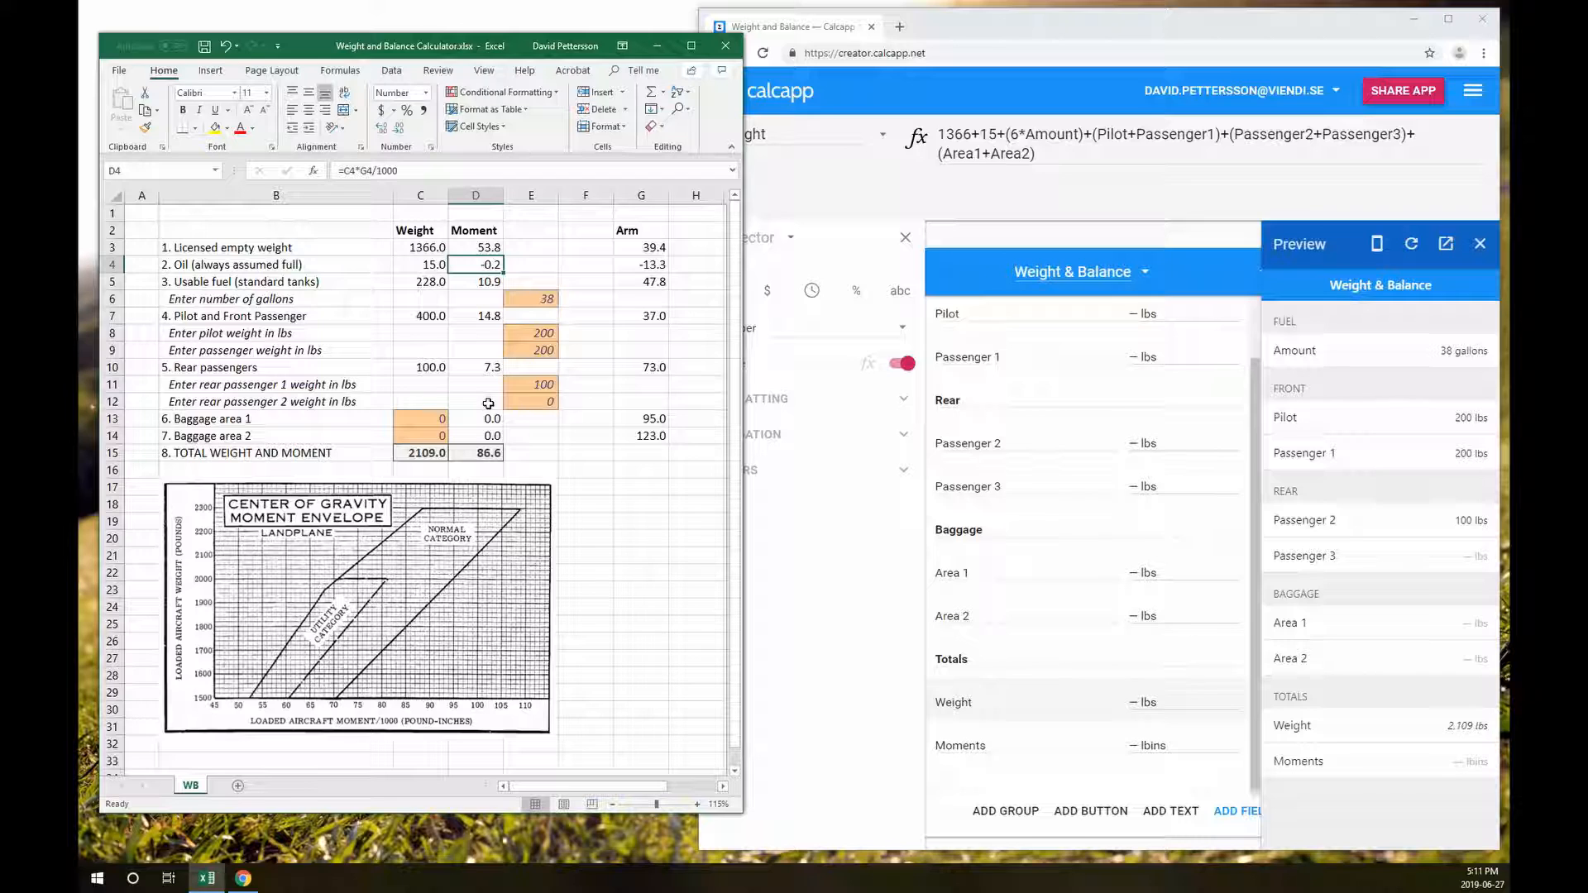
key("Up")
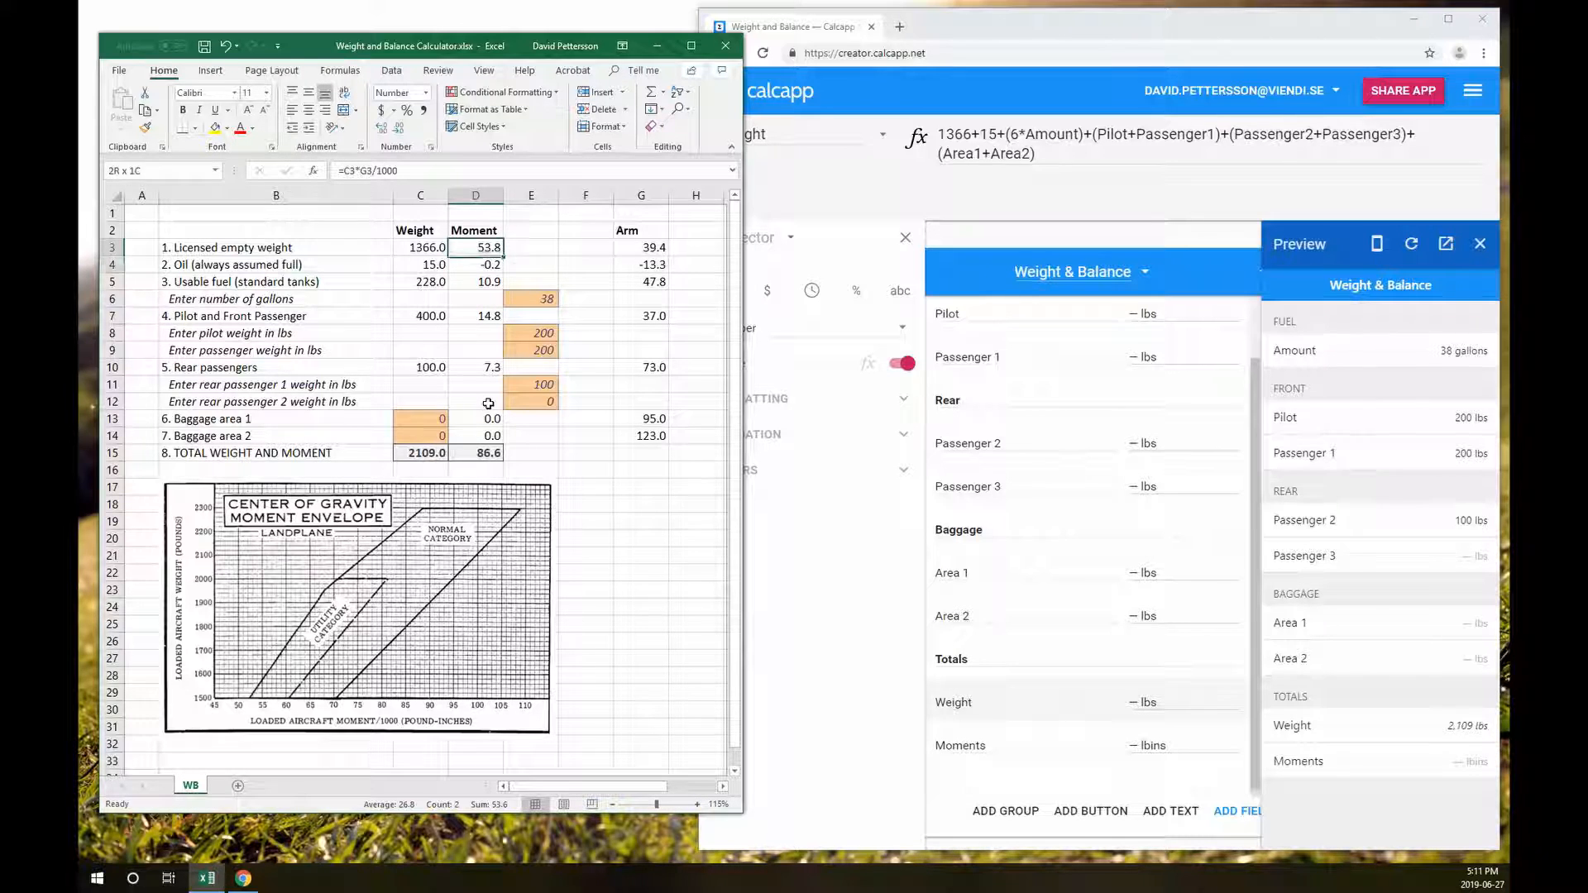
key("shift+Down")
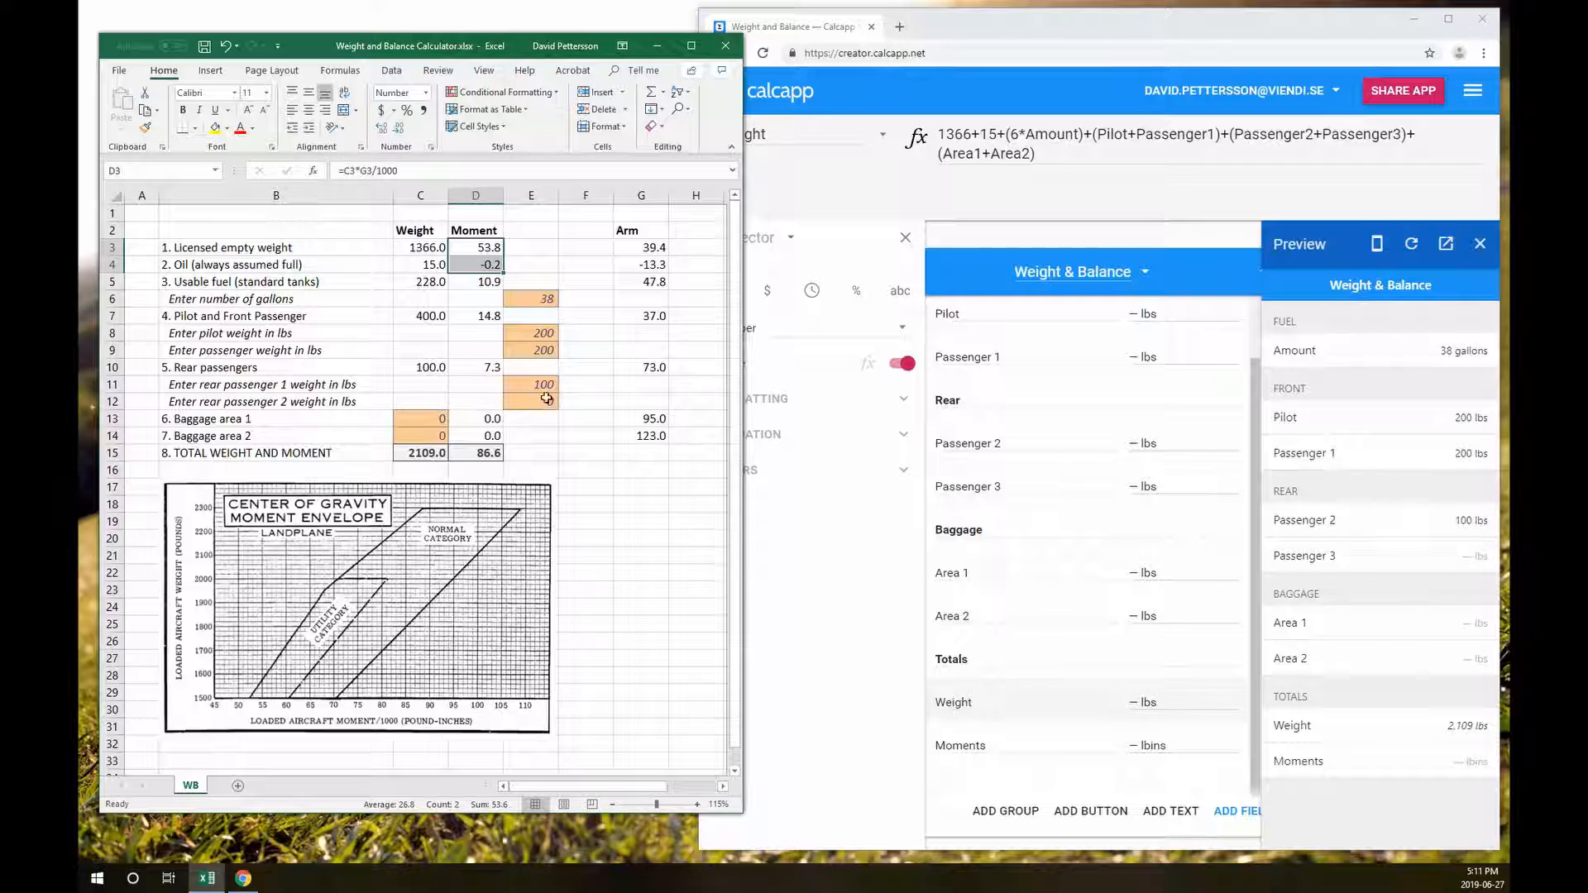
left_click(1480, 243)
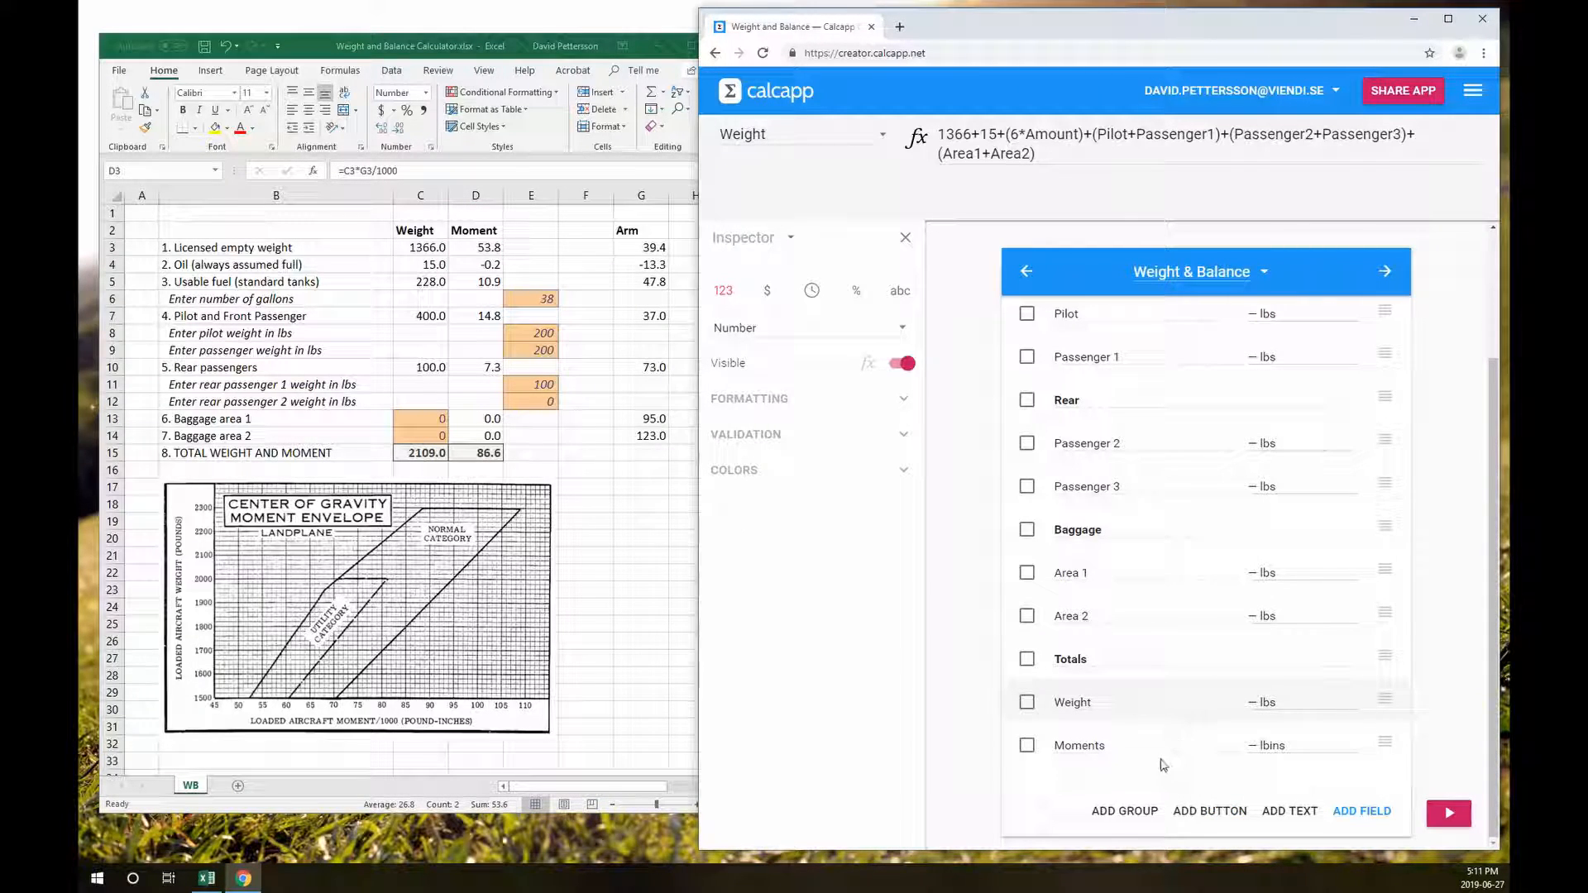
Start the Moments field's formula with 53.8-0.2 and check the usable fuel moment formula in Excel without changing it
left_click(1150, 746)
left_click(978, 133)
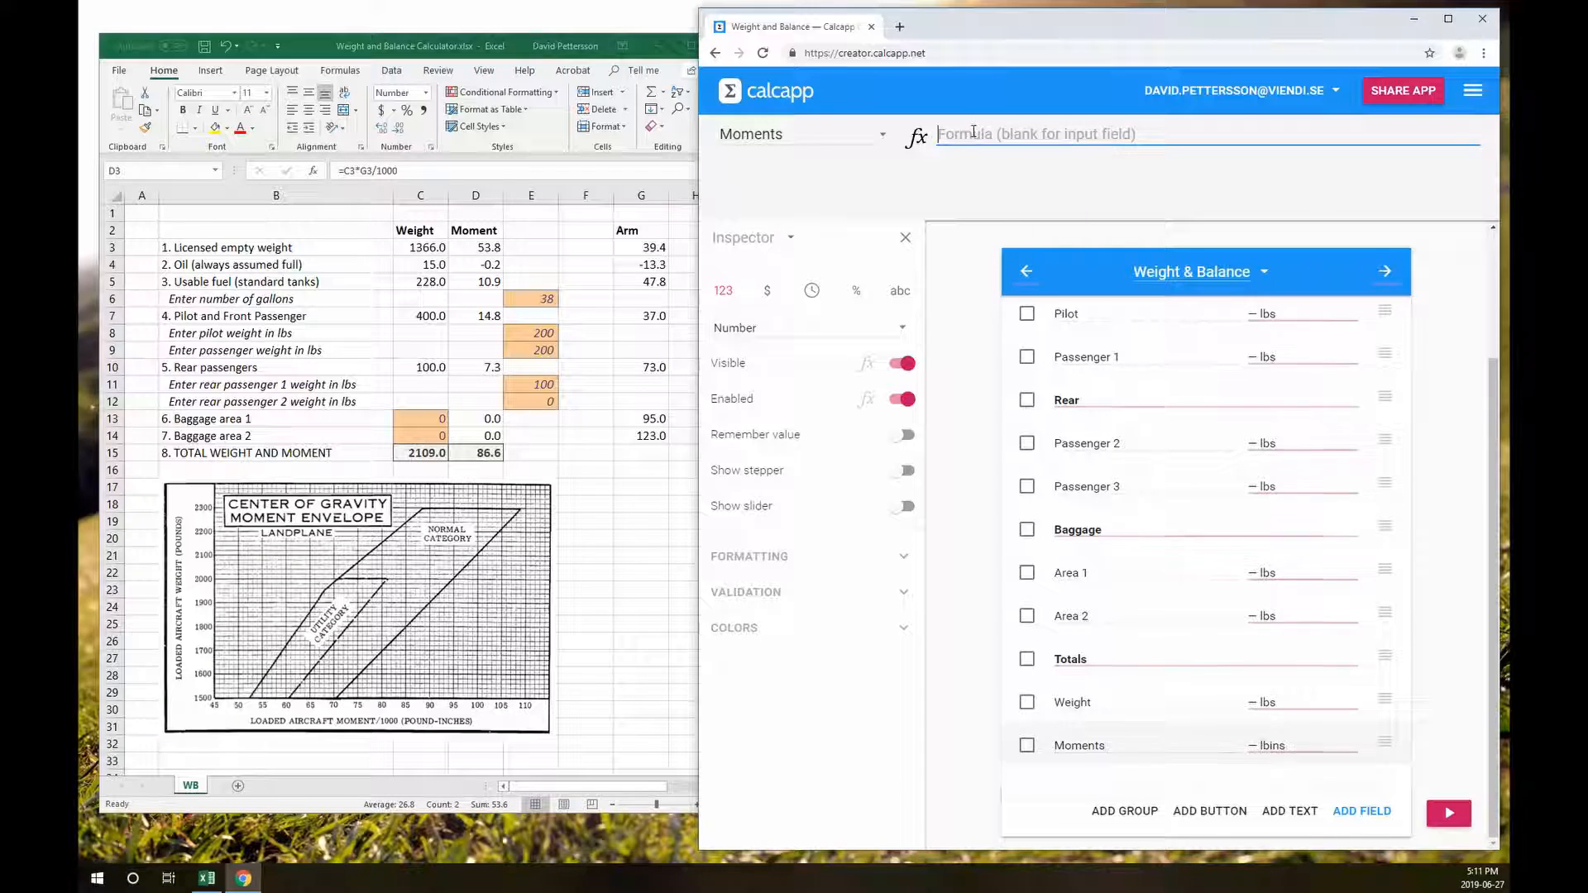
type("53.8-0.2")
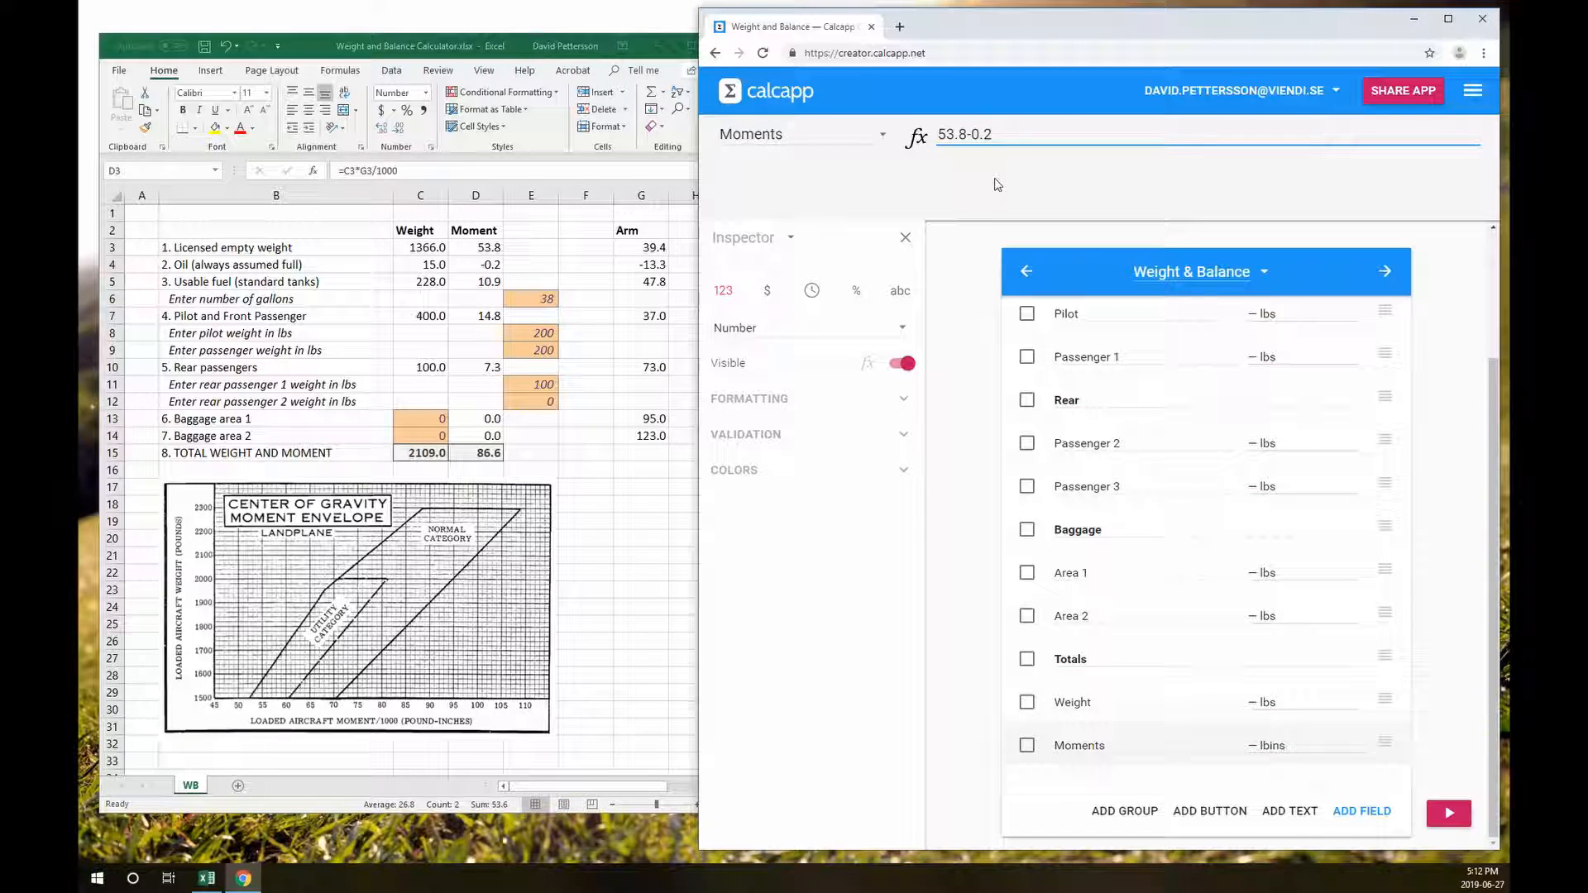
left_click(478, 284)
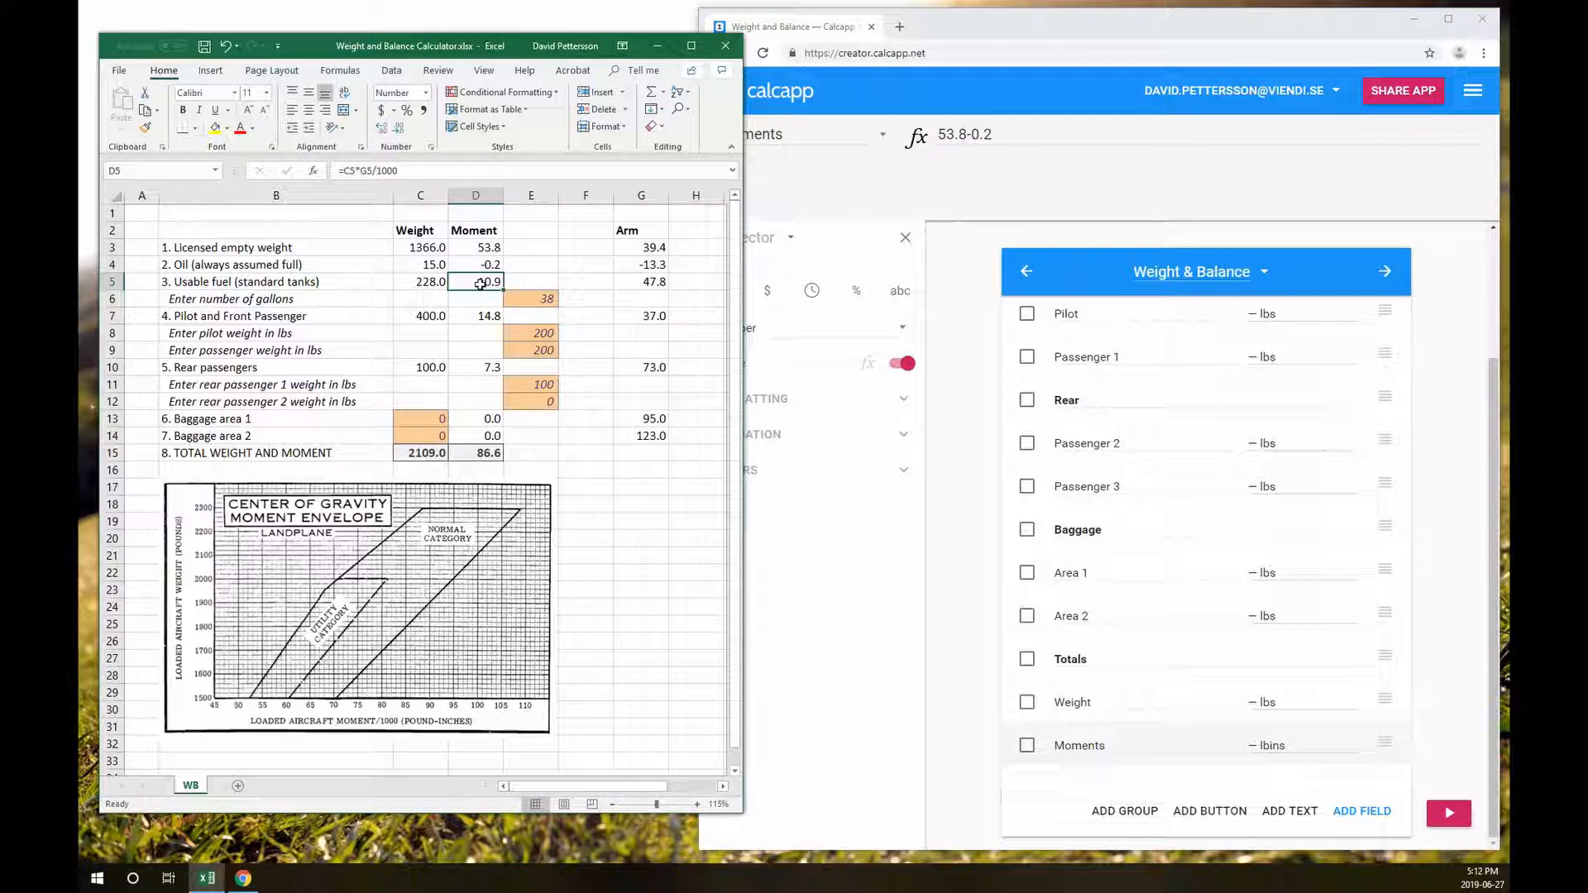
key("F2")
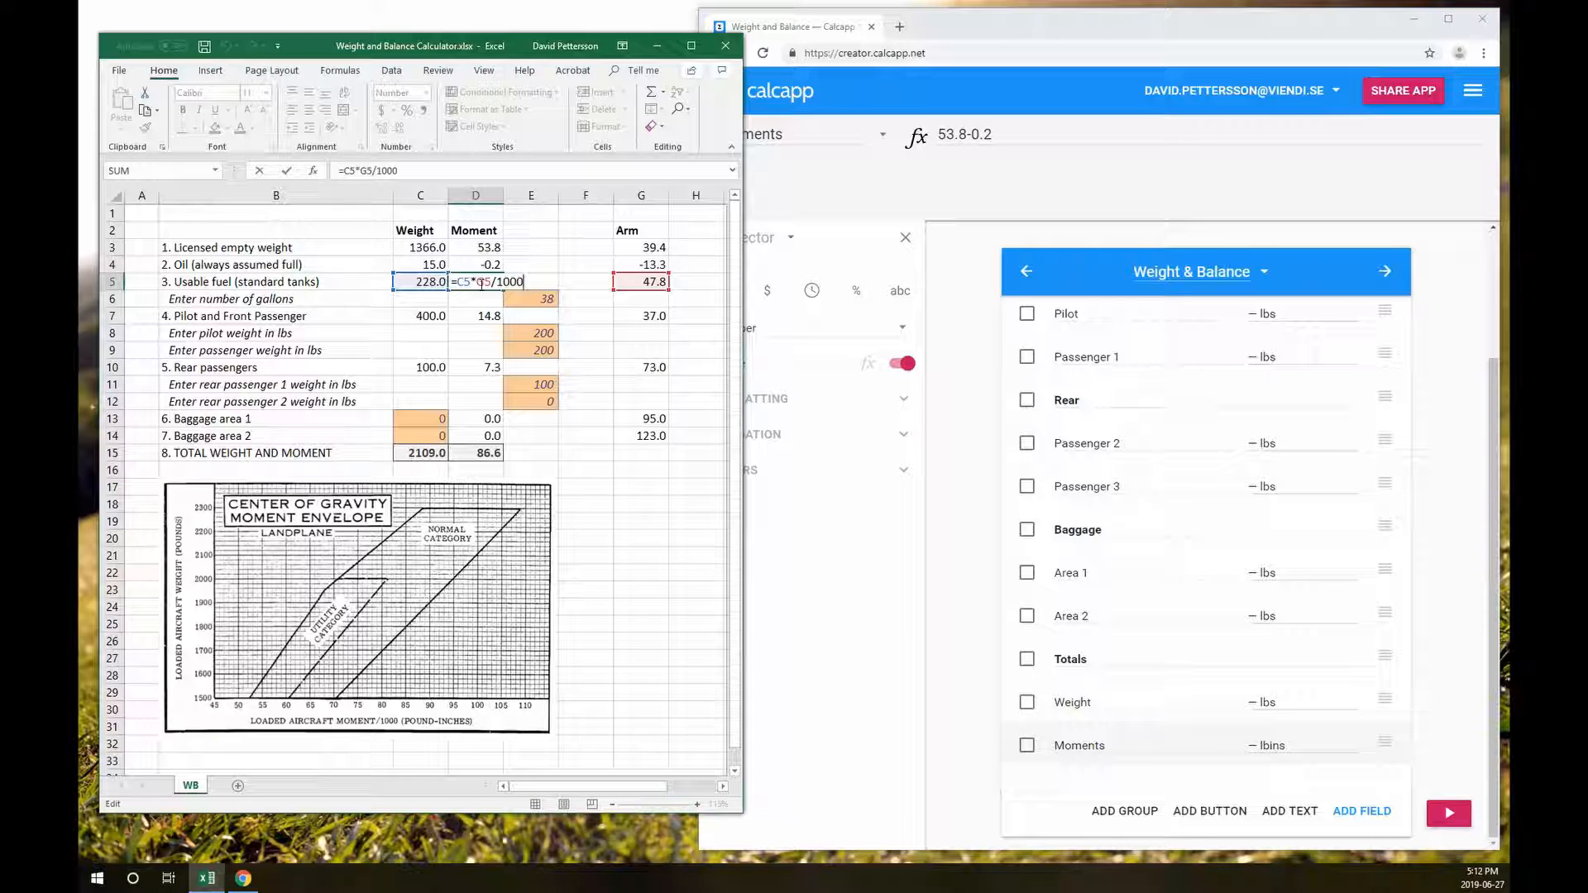
key("Escape")
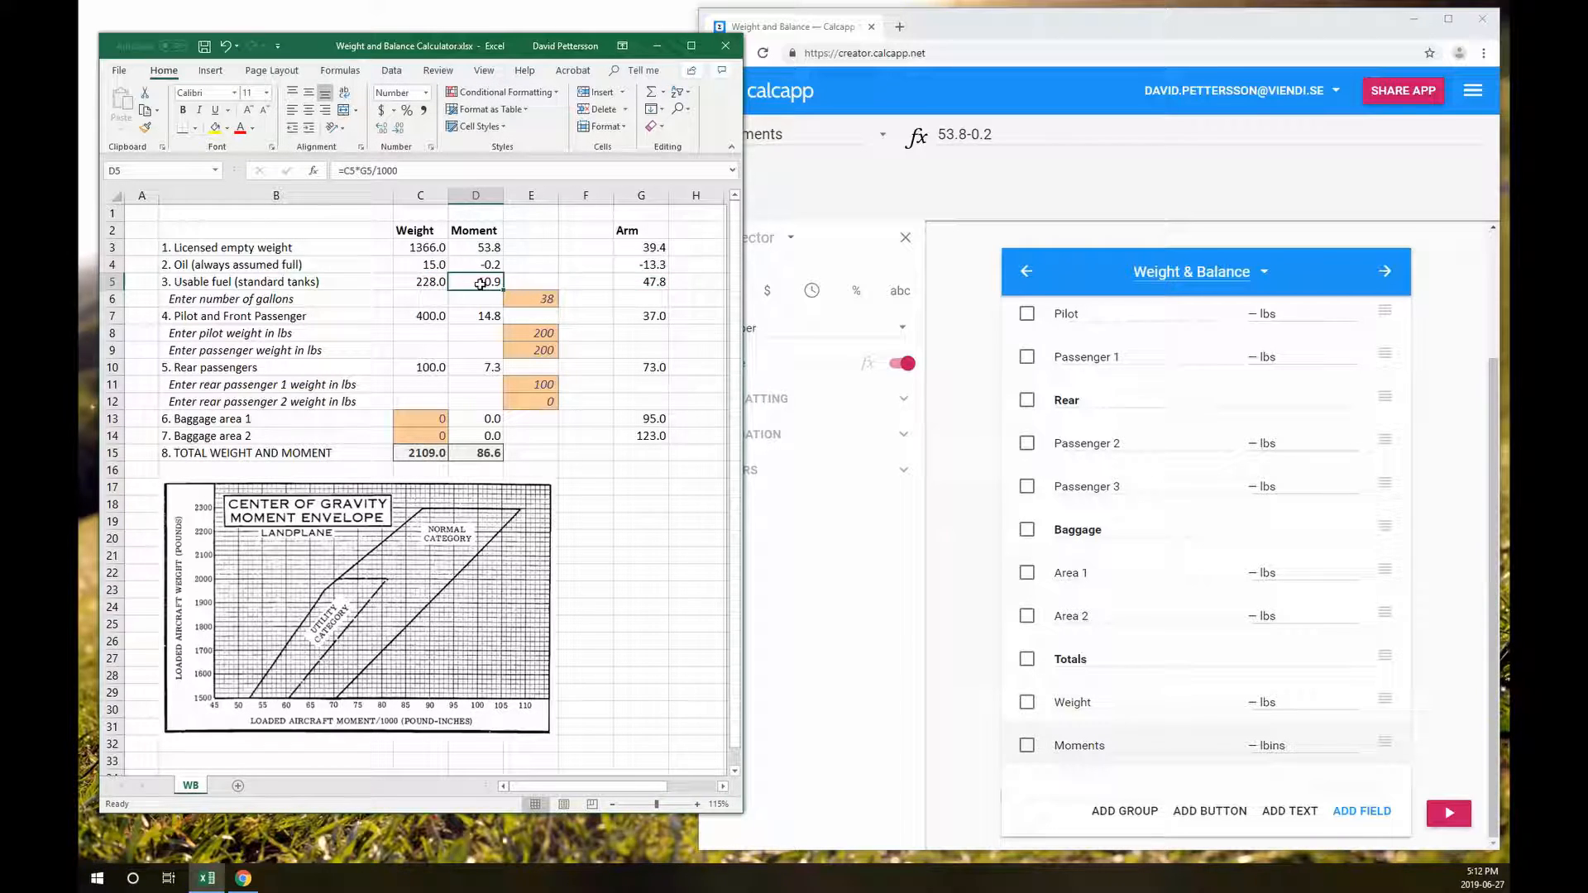
Add the fuel moment term +((Amount*6)*47.8)/1000 to the Moments formula in Calcapp, followed by a plus sign
left_click(1011, 141)
type("+((")
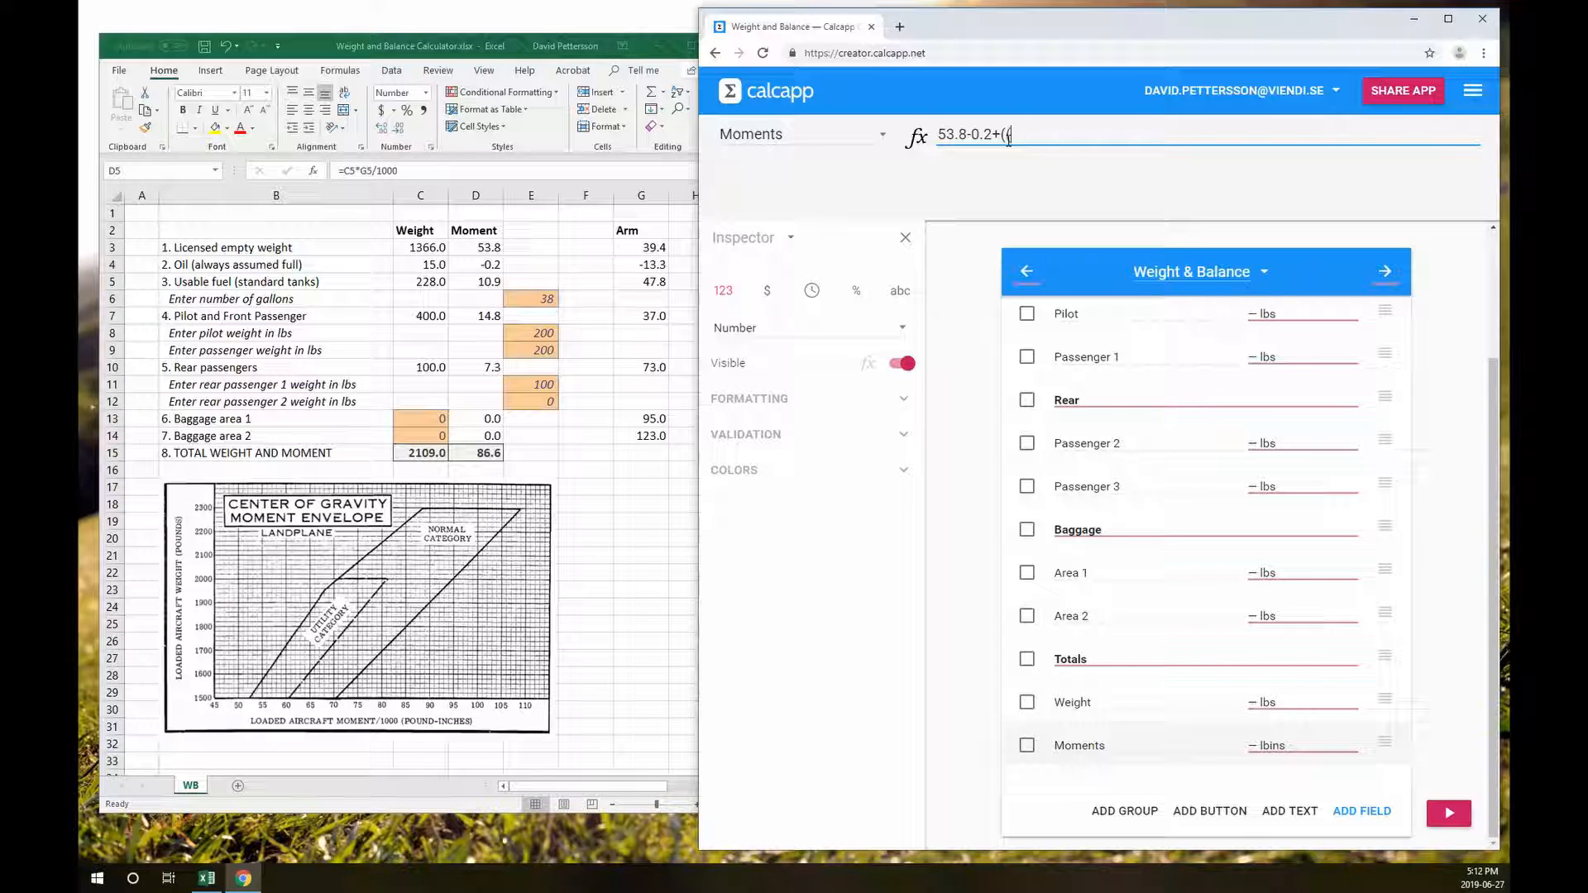
type("Amount")
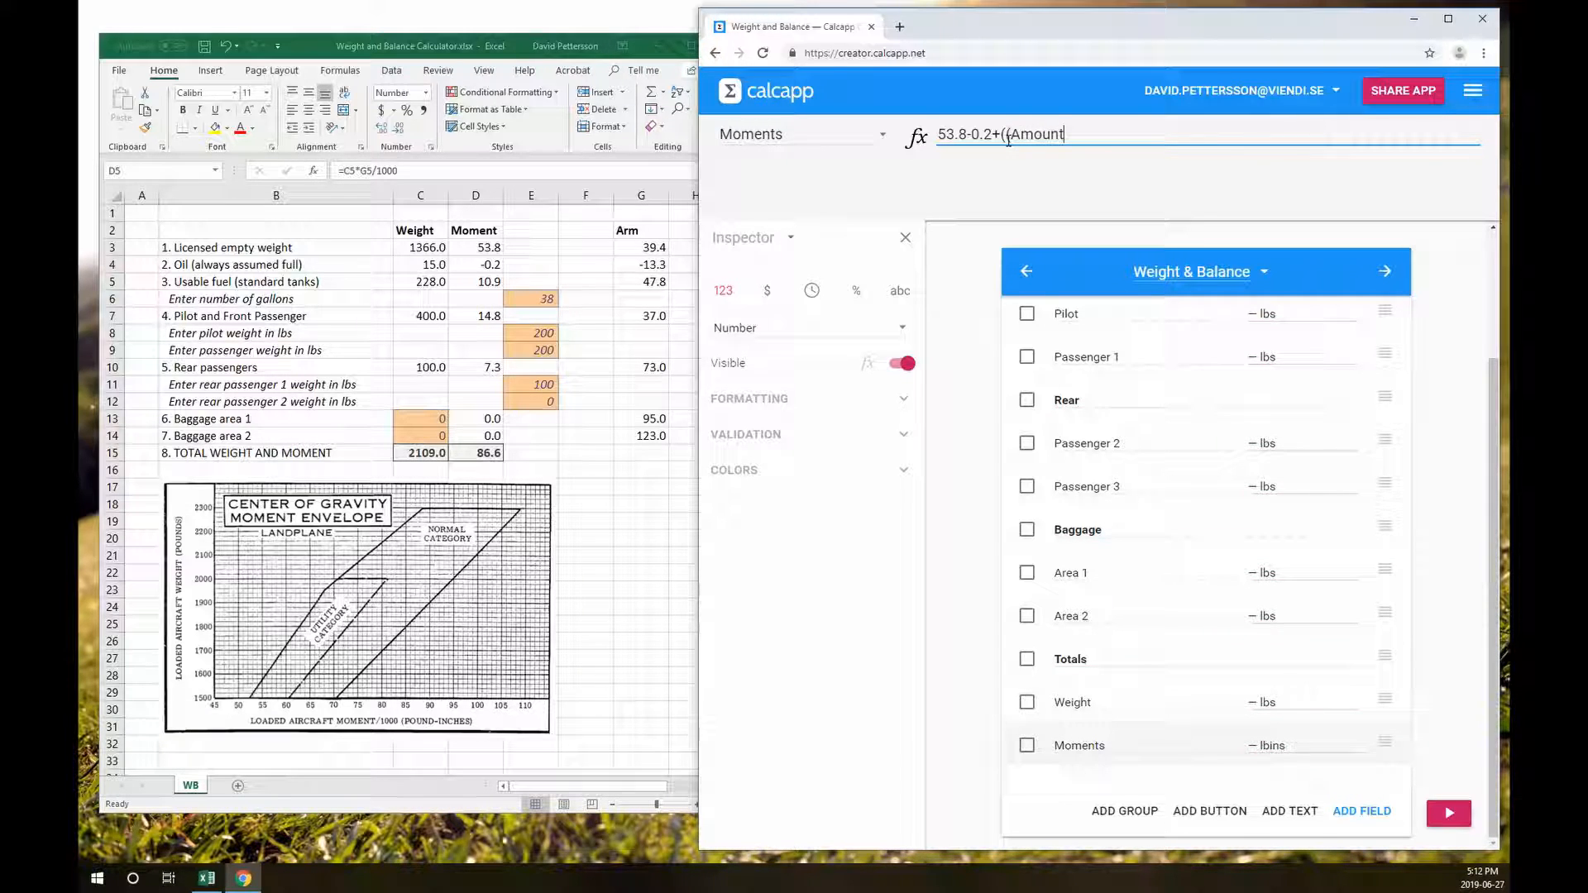
type("*6(")
key("BackSpace")
type("*")
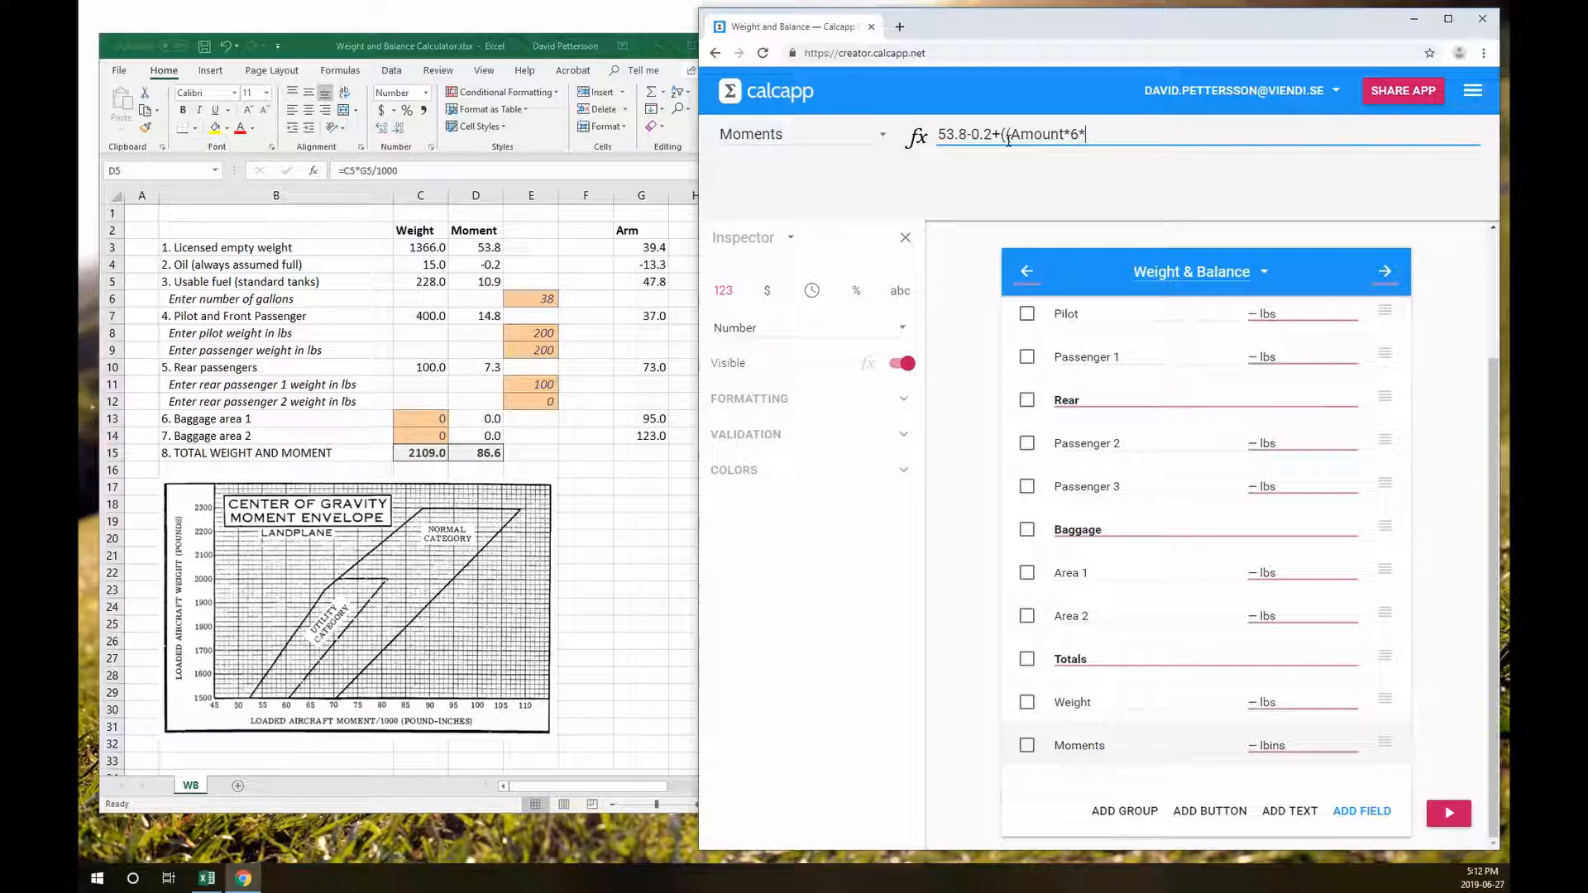
type("47")
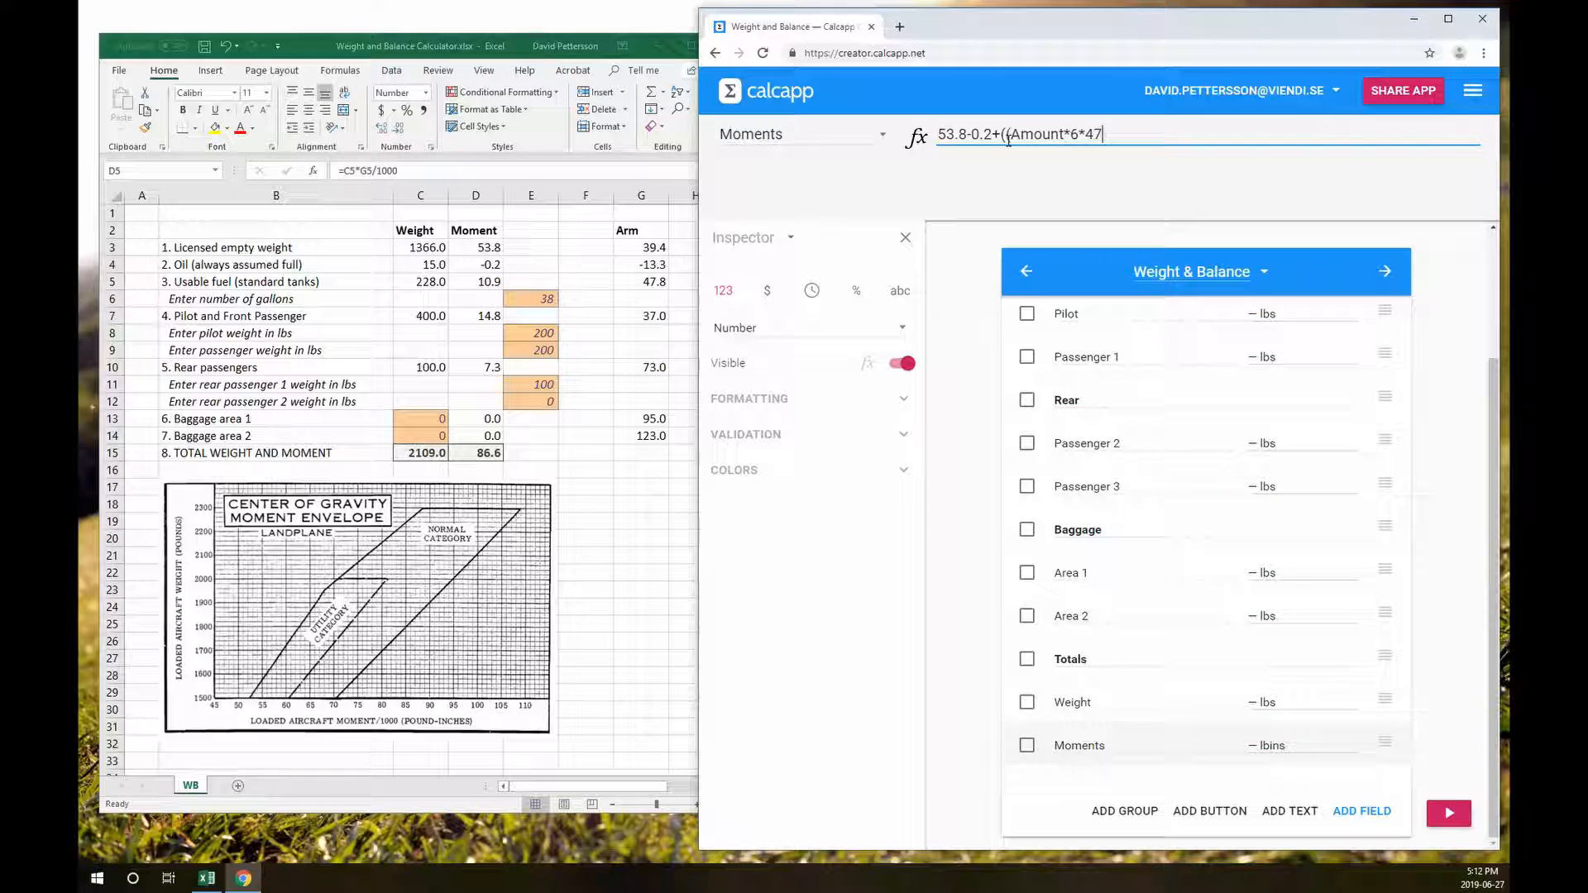
key("BackSpace")
key("BackSpace")
key("BackSpace")
key("BackSpace")
type(")*47.8)/1000")
type("+")
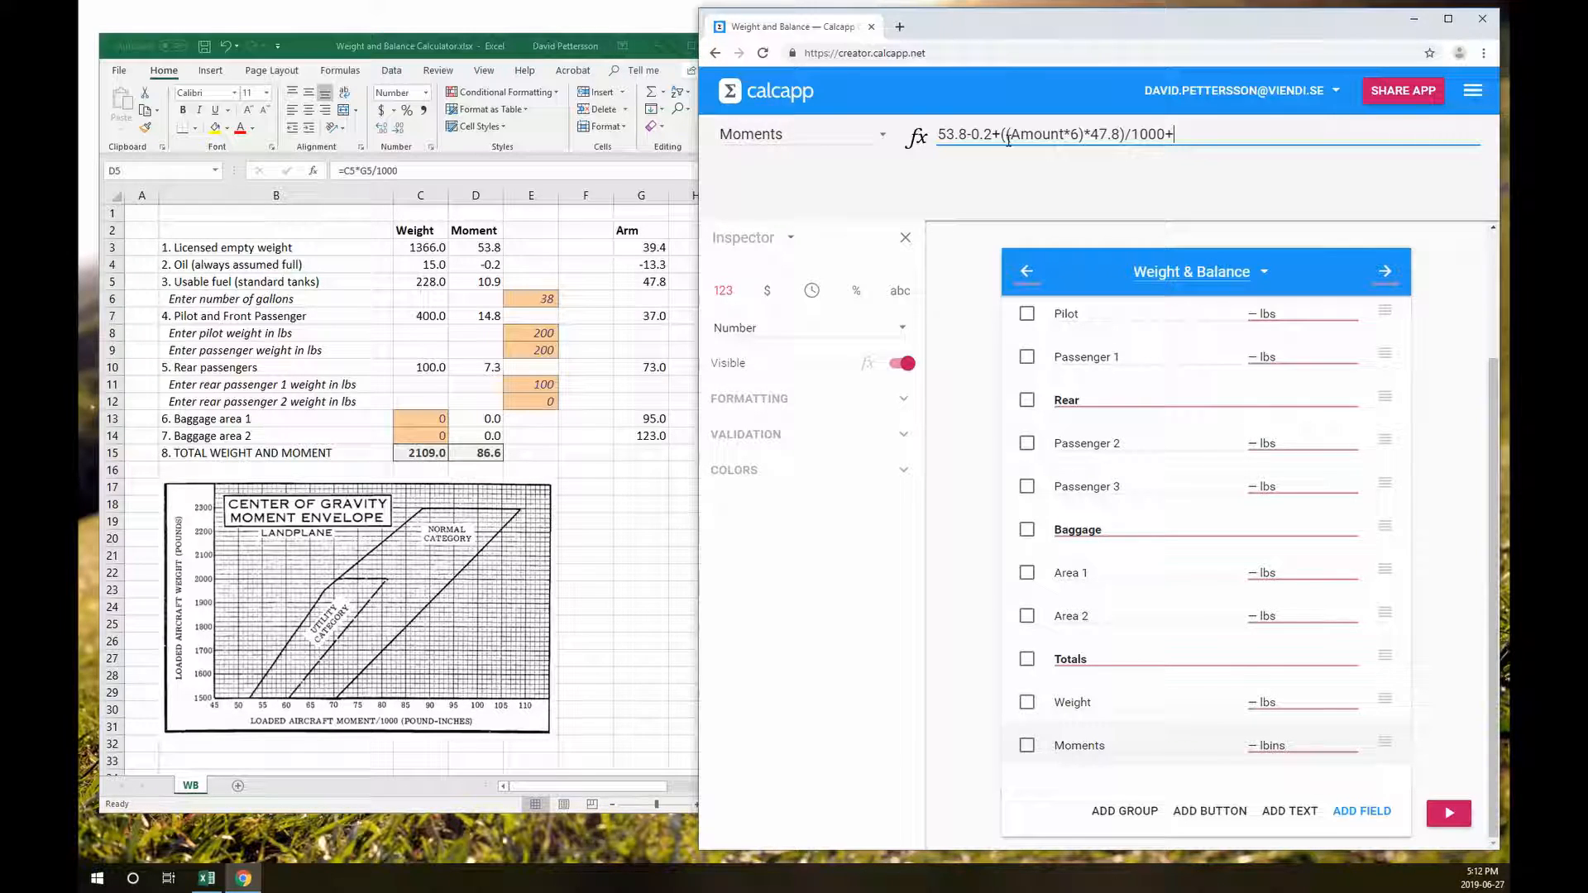
Extend the Moments formula with the front and rear seat terms ((Pilot+Passenger1)*37)/1000+((Passenger2+Passenger3)*73)/1000+
type("((Pilot+Pa")
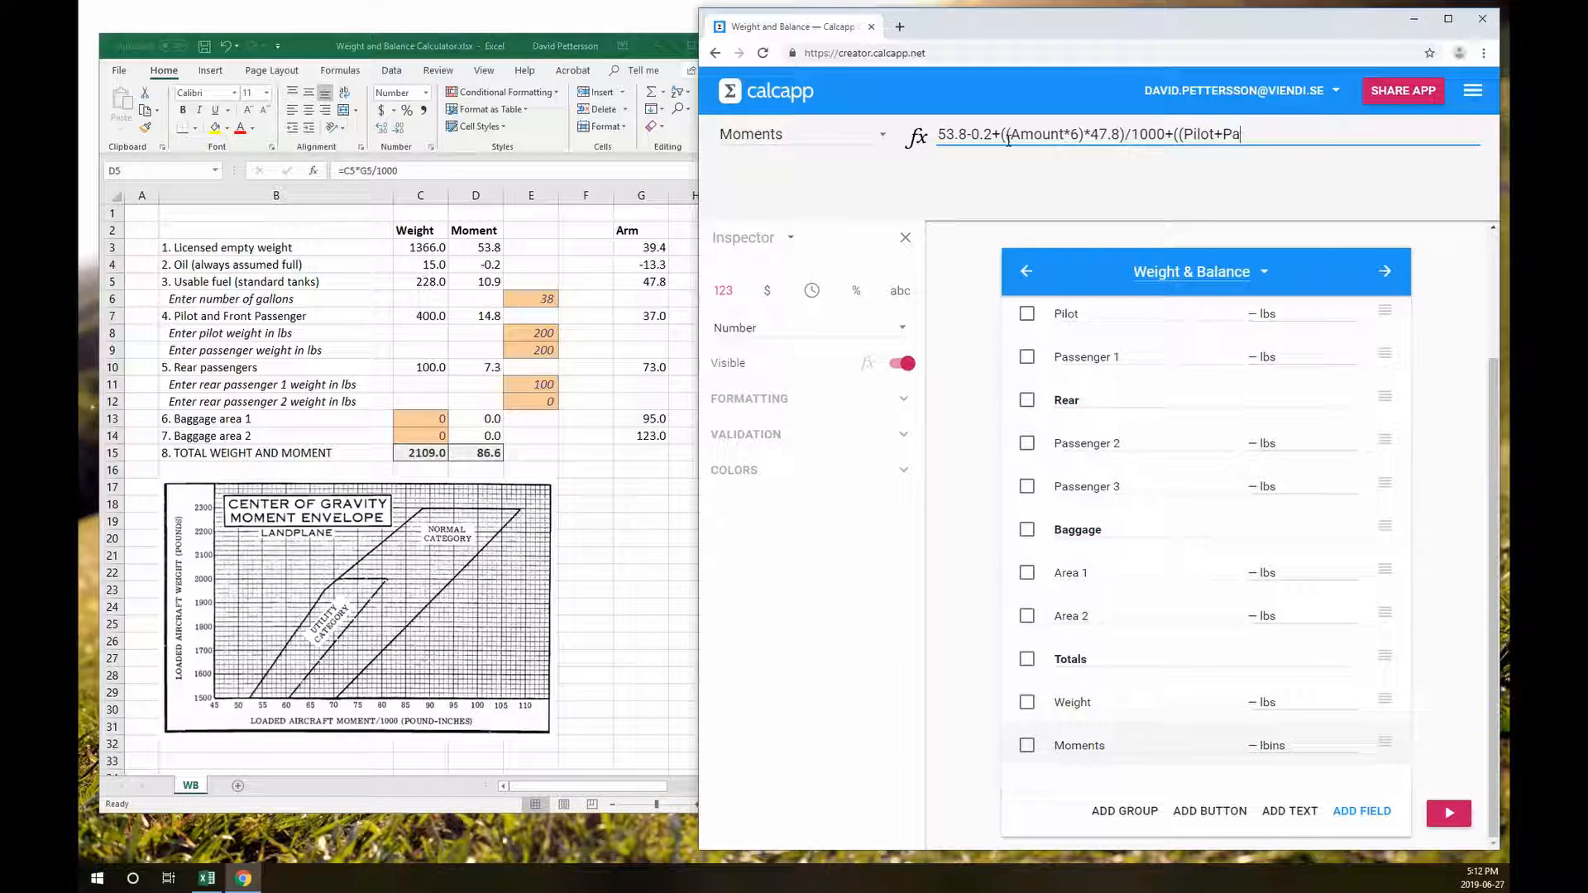
type("ssenger1)*")
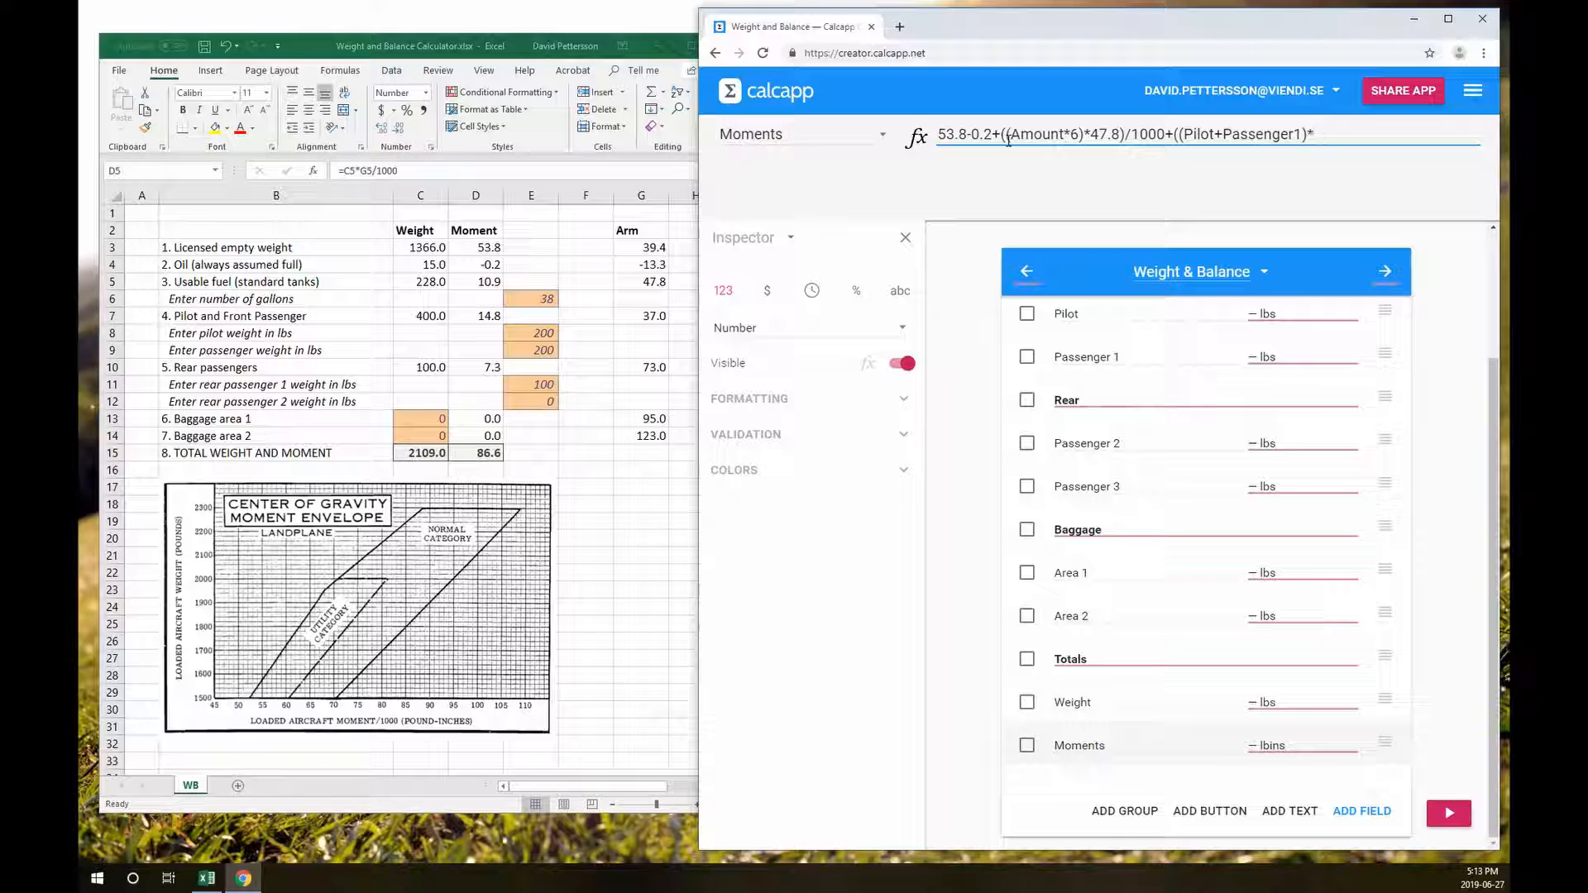
type("3")
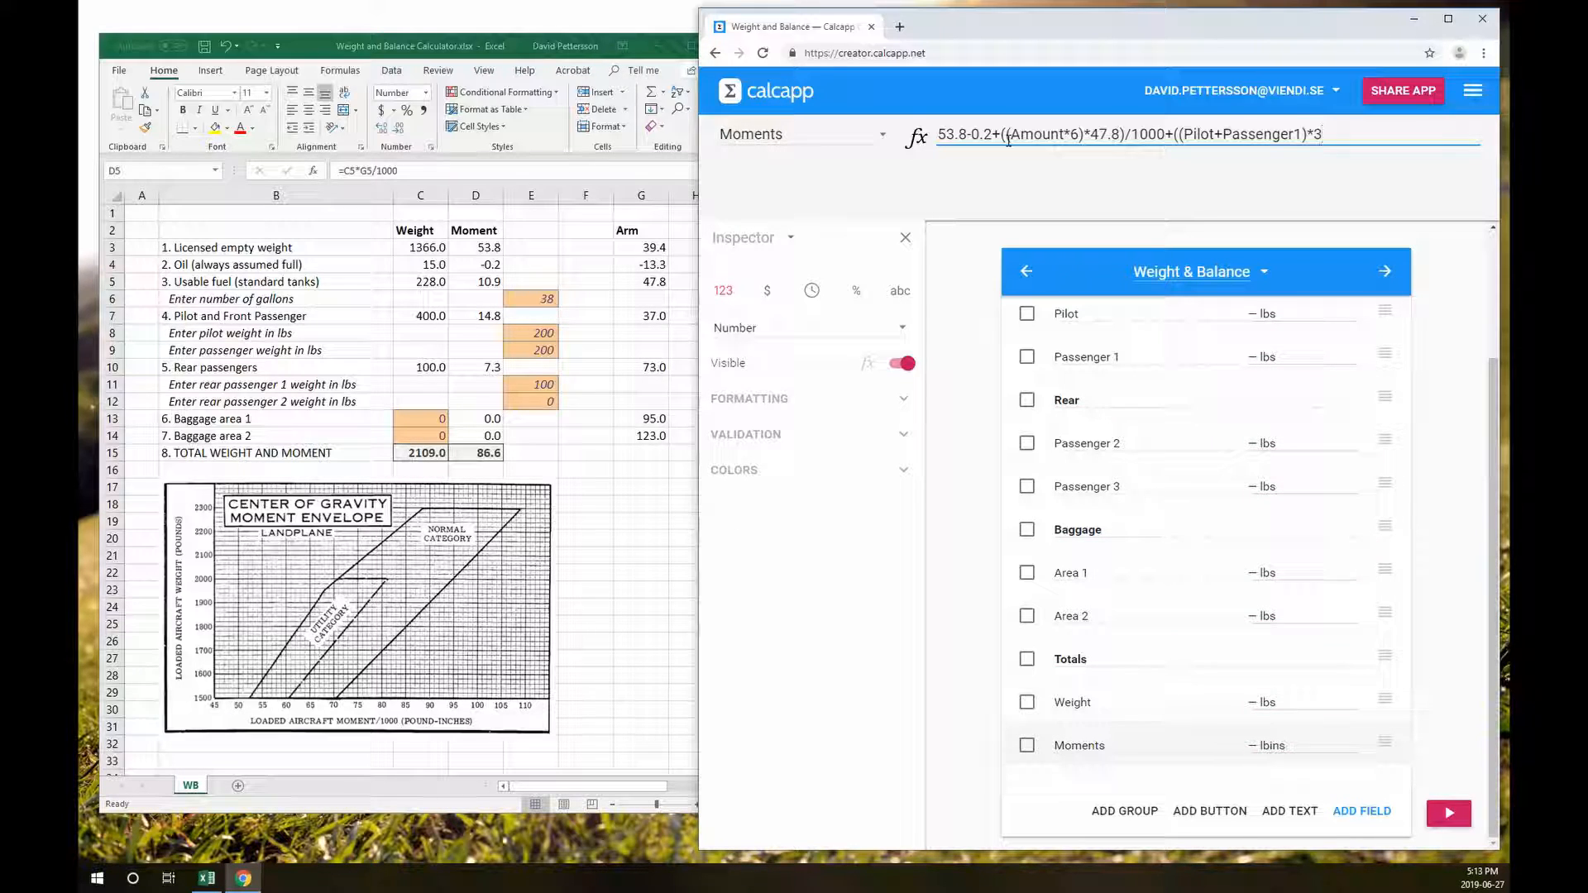
type("7)/1000+((Passenger2+Pas")
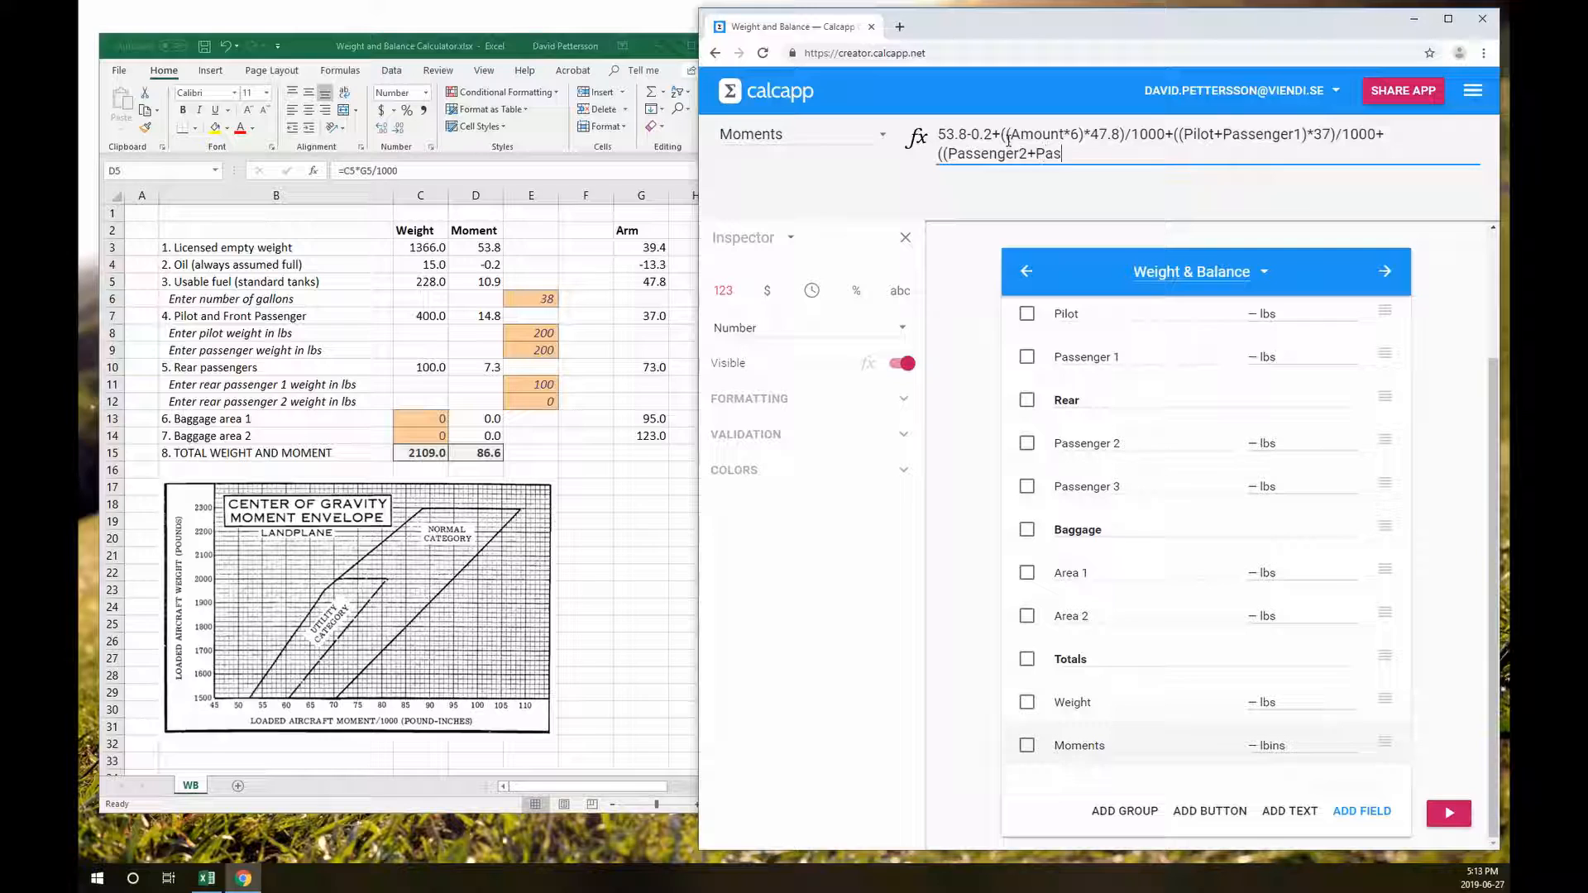
type("senger3")
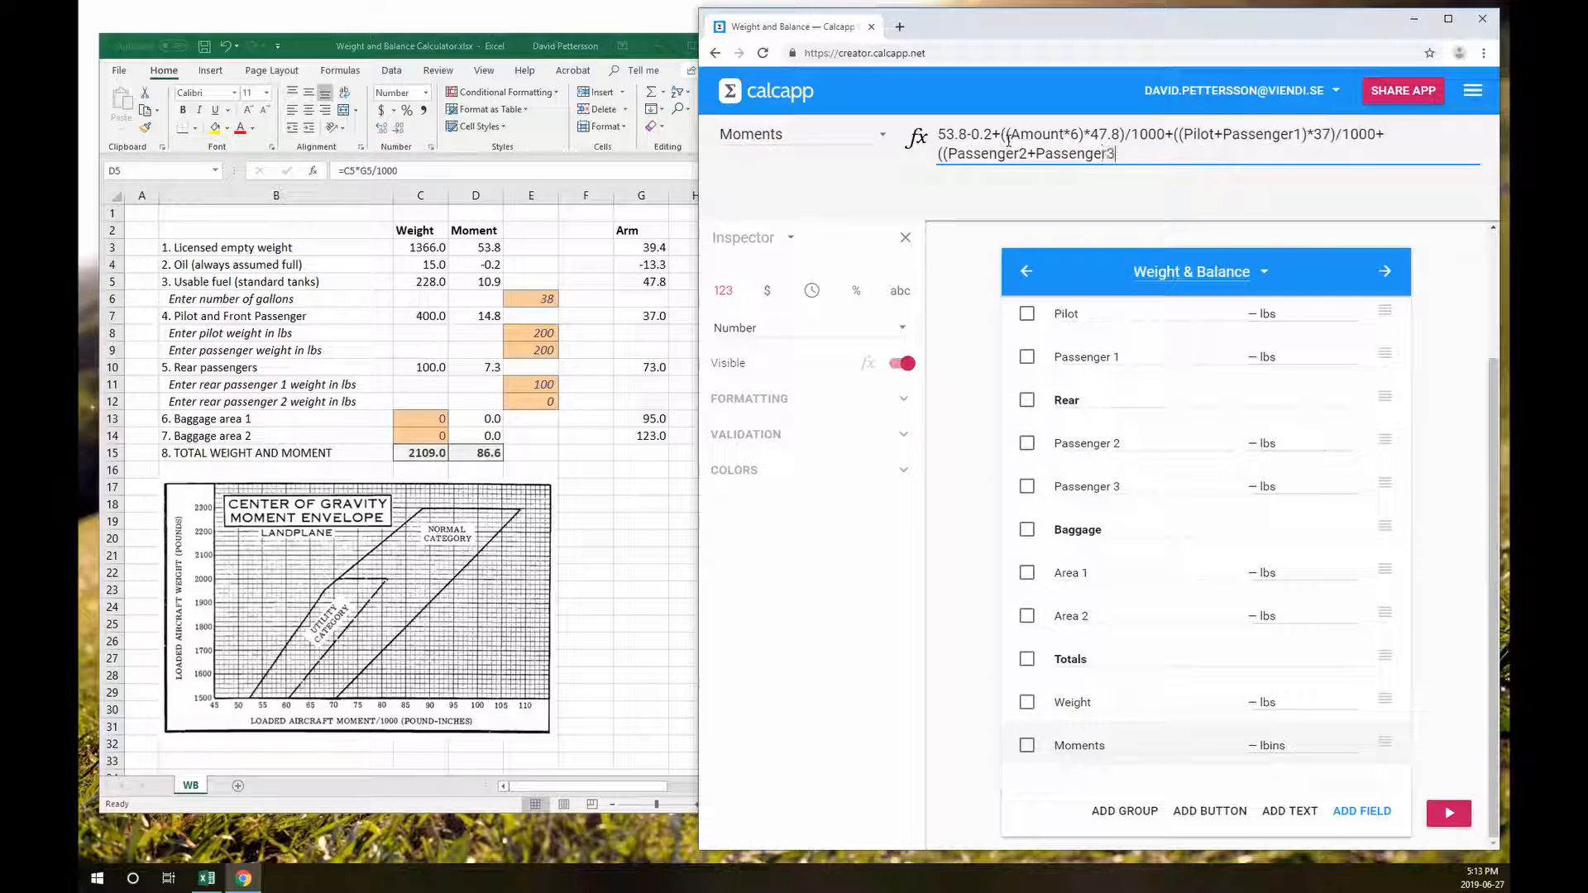
type(")*")
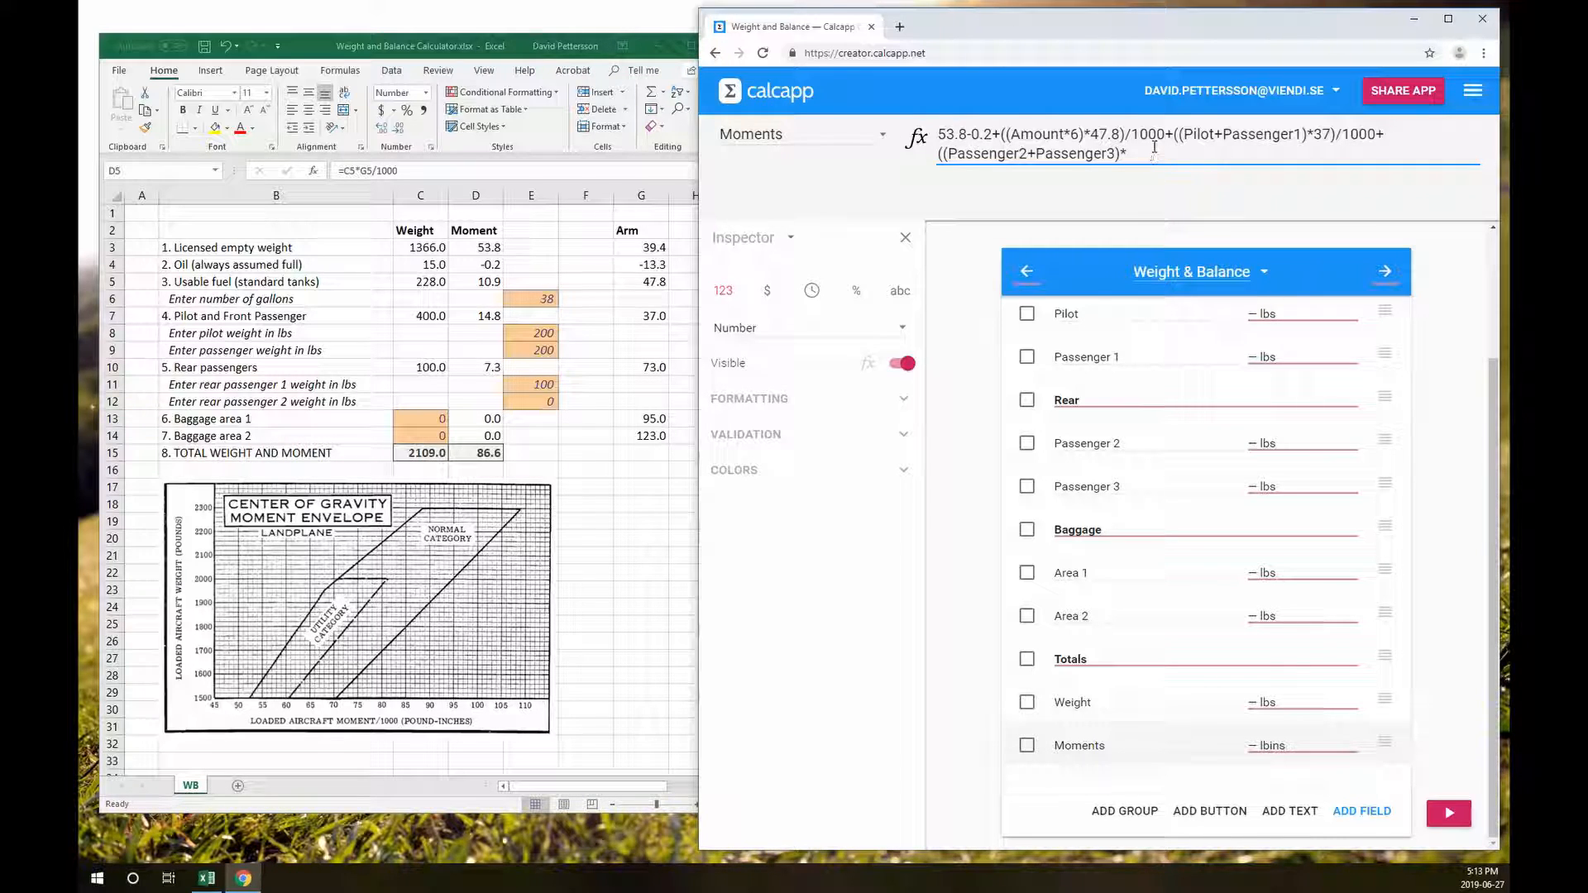
type("73")
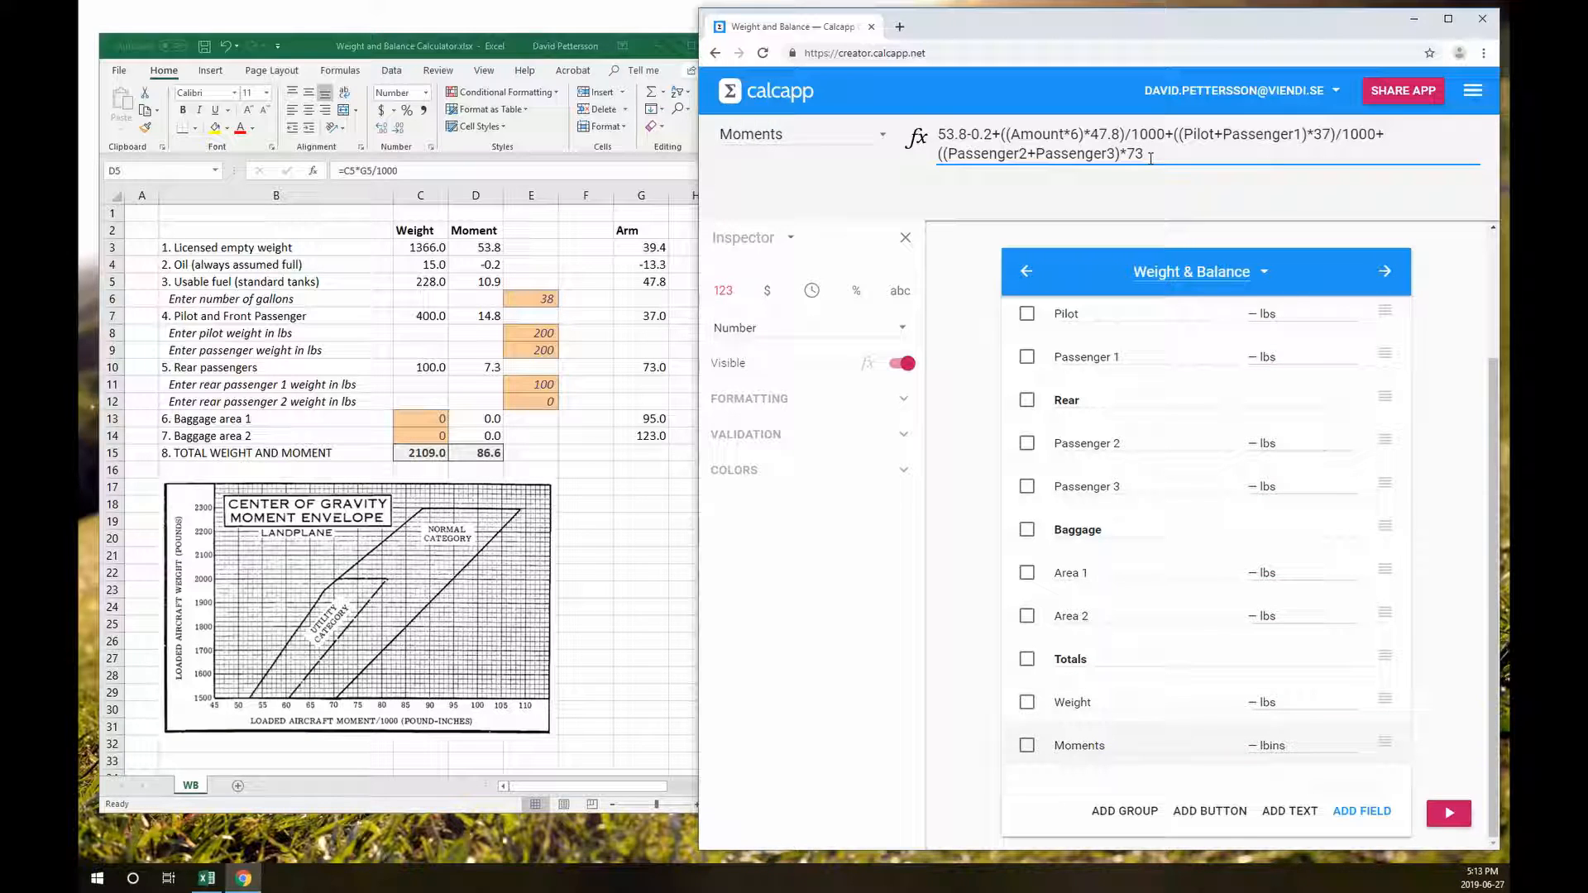
type(")/1000+")
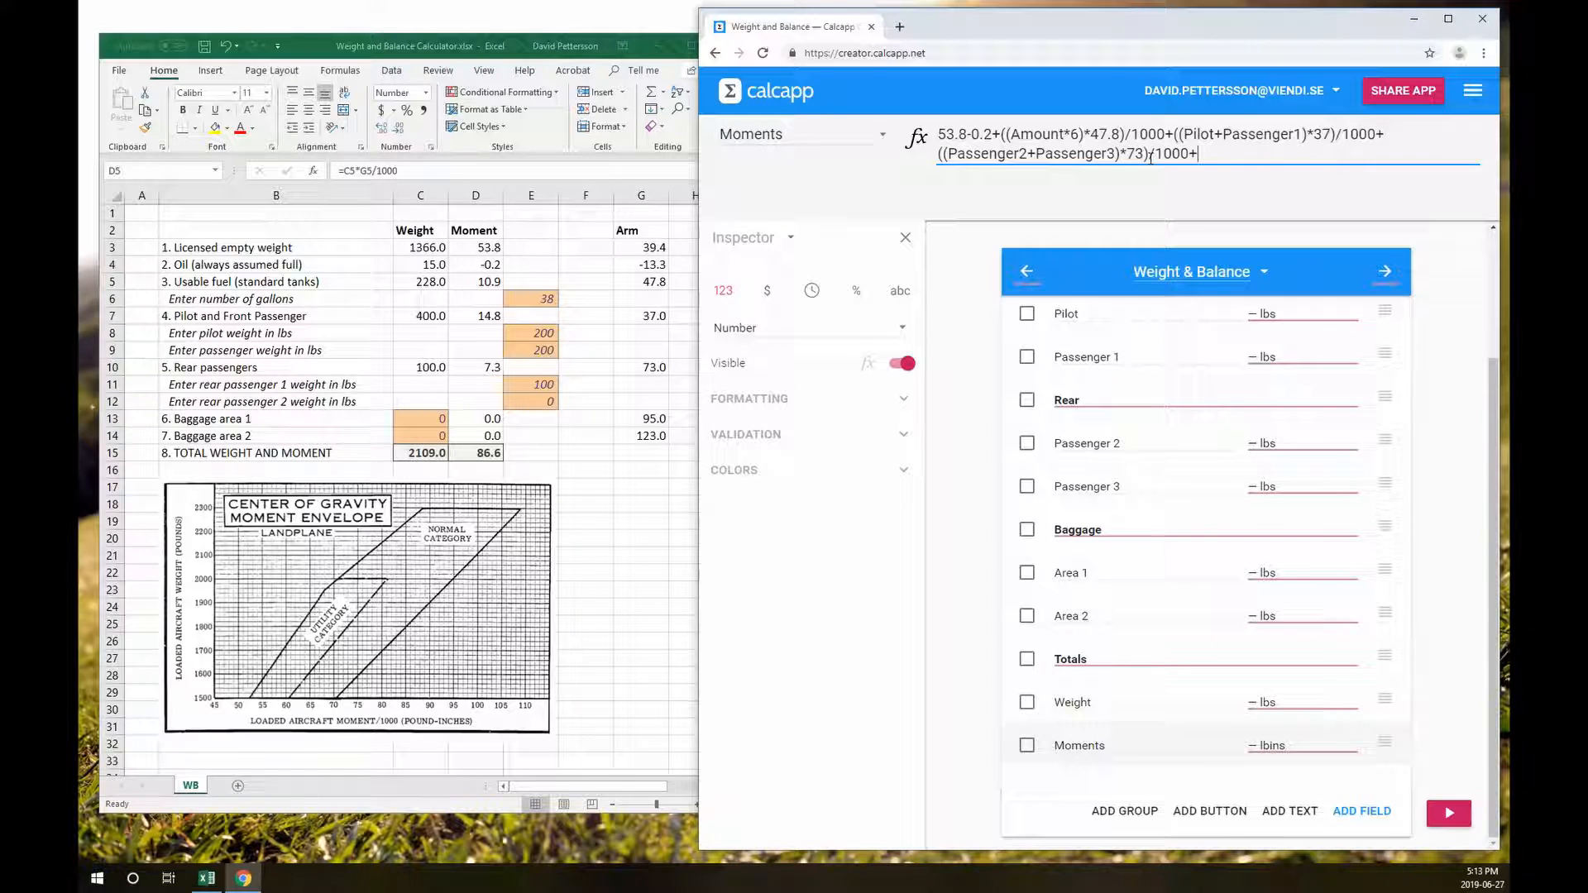
Complete the Moments formula with the baggage terms (Area1*95)/1000+(Area2*123)/1000
type("(area")
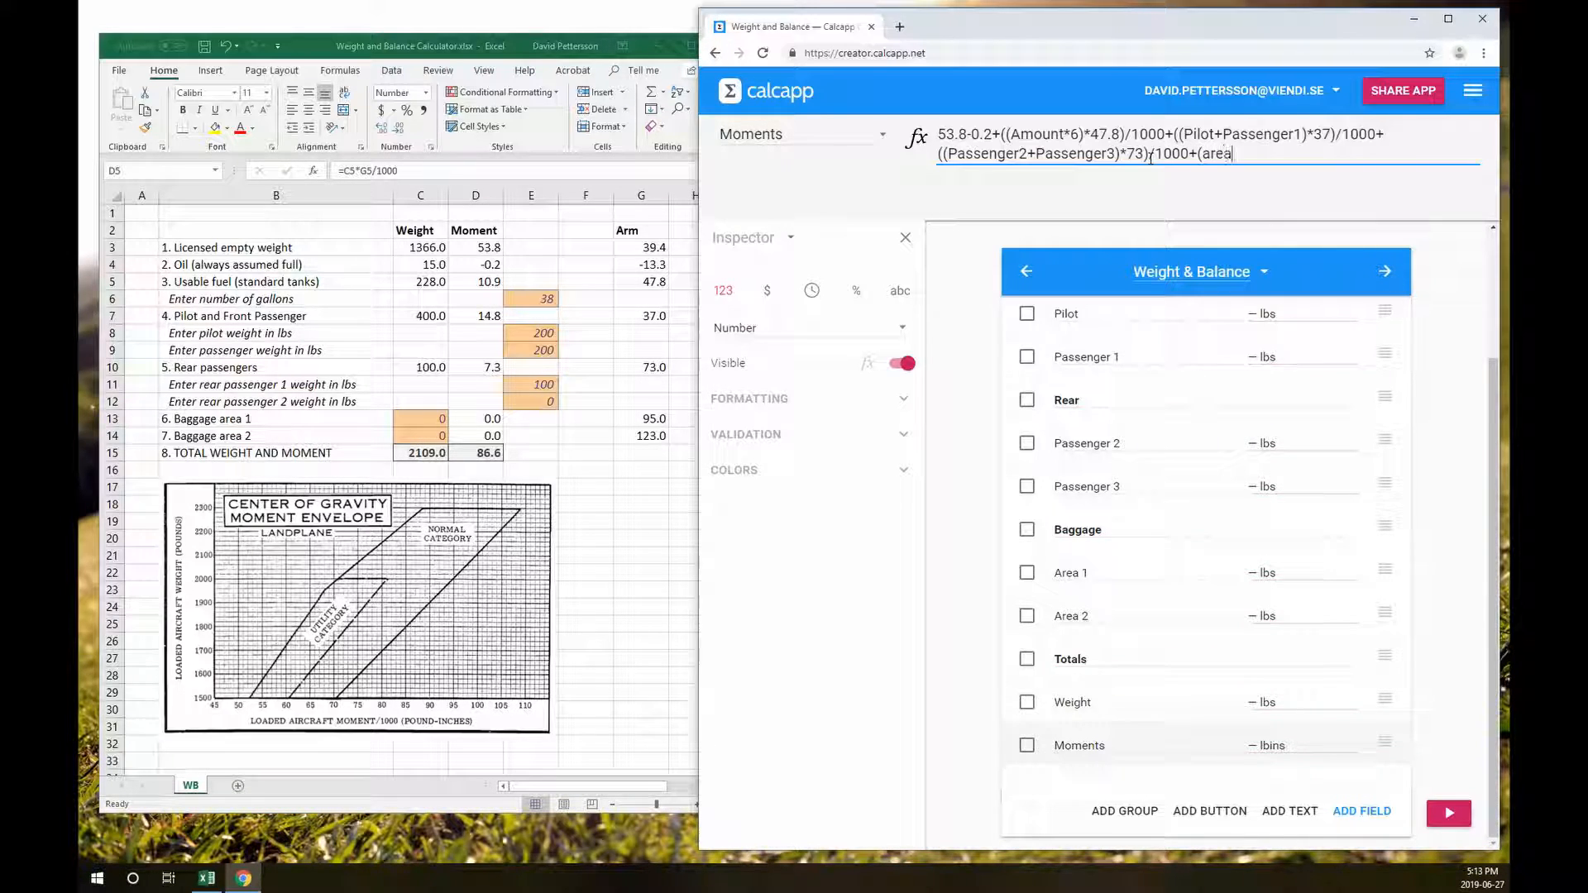
key("BackSpace")
key("BackSpace")
type("Area1*")
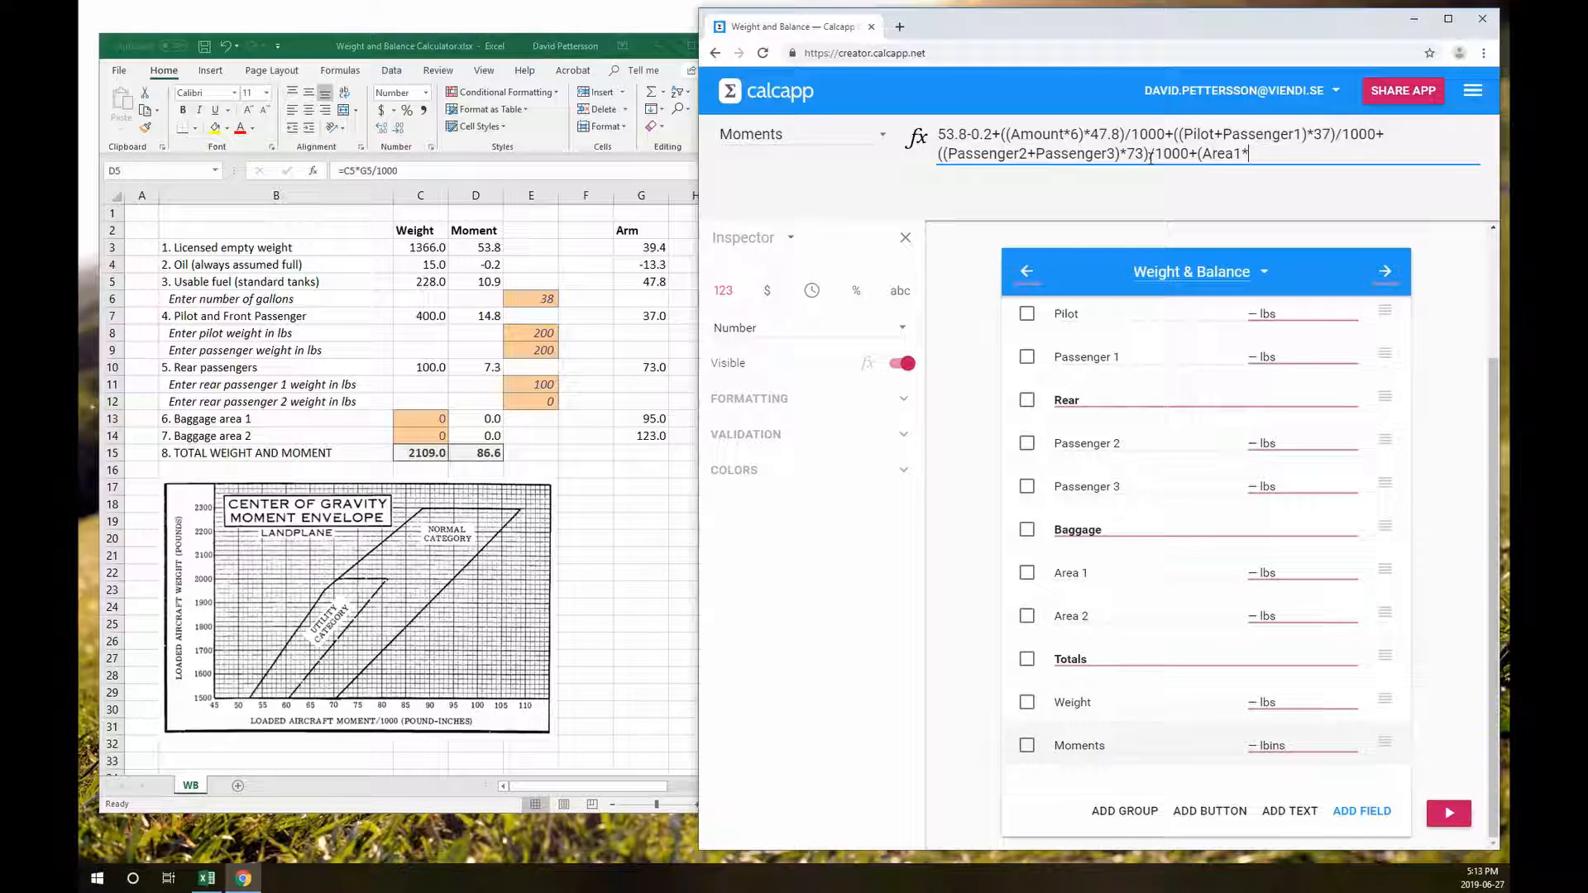
type("95)/1000+(Area")
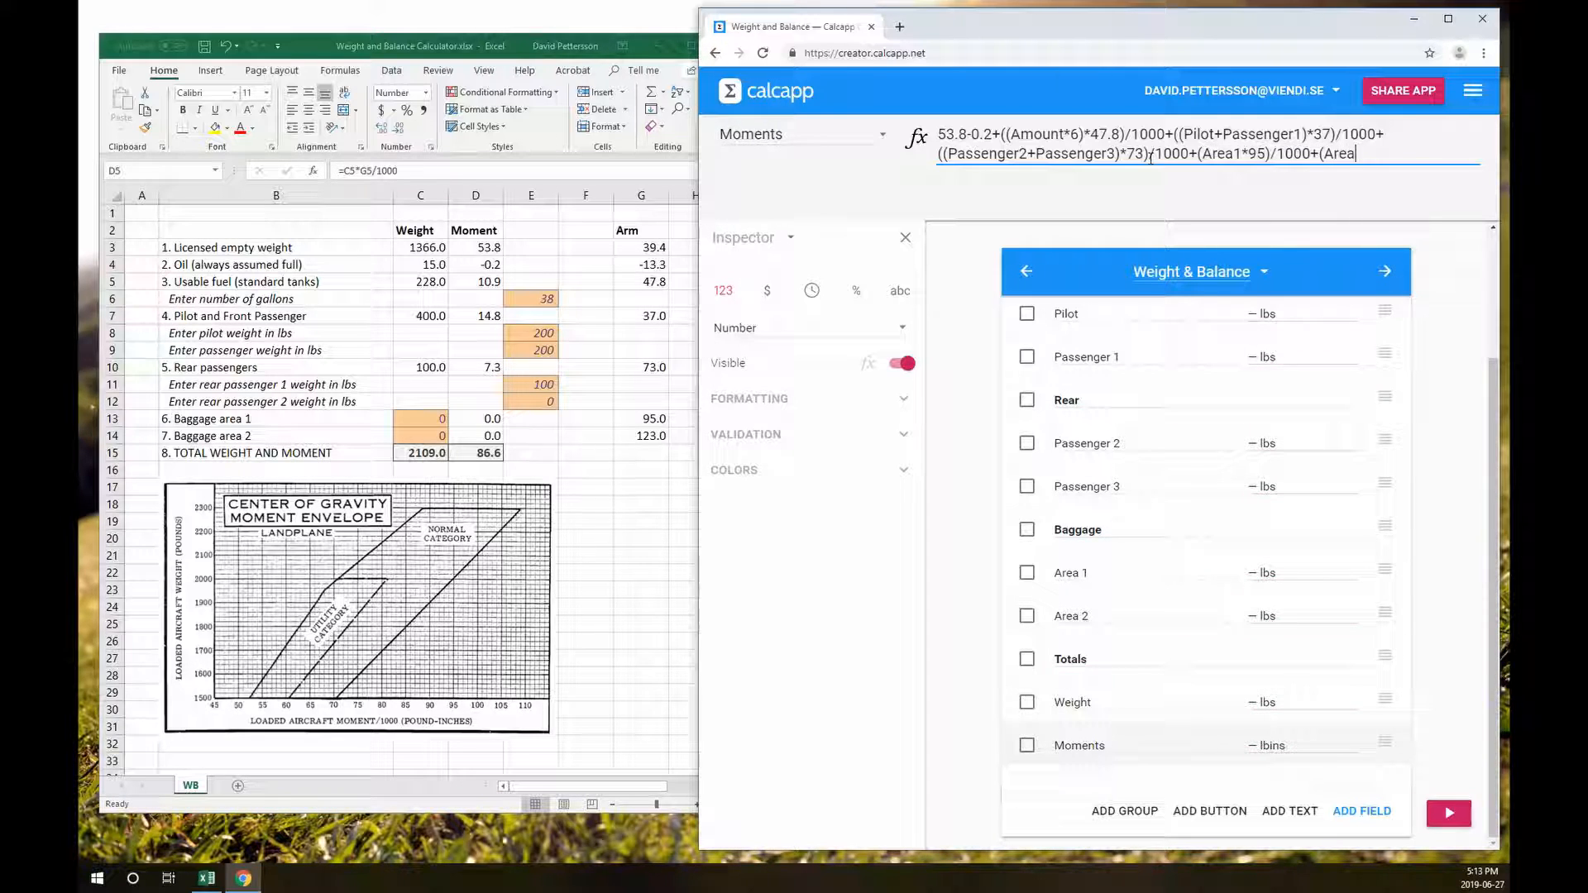
type("2*(123)/1000")
key("Return")
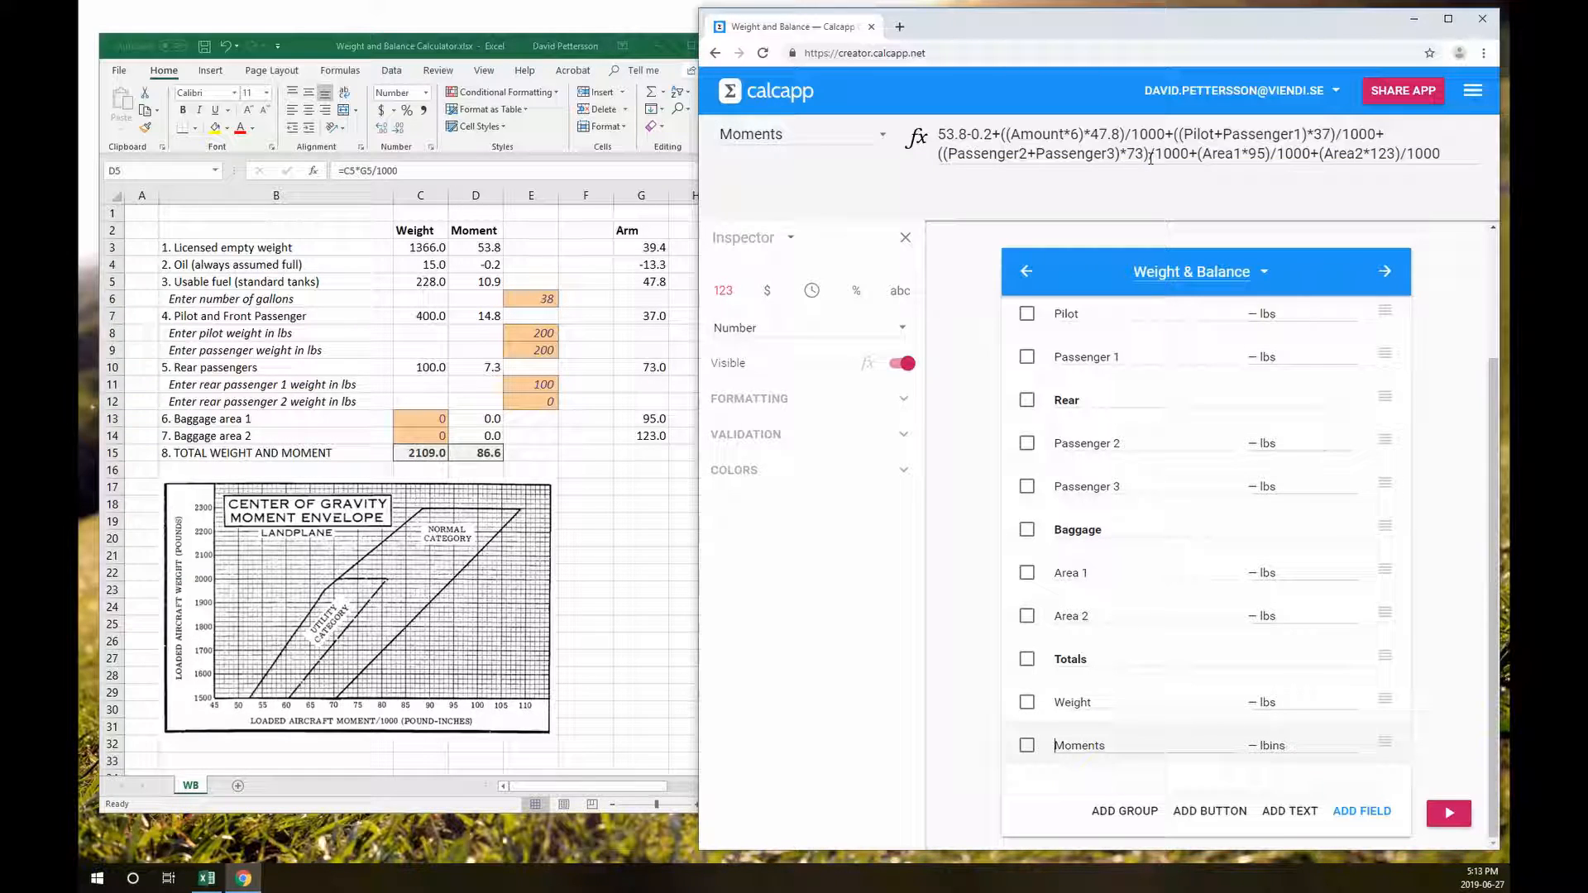
Preview the app and enter 38 gallons of fuel, 200 lbs each for Pilot and Passenger 1, and 100 lbs for Passenger 2
left_click(1449, 819)
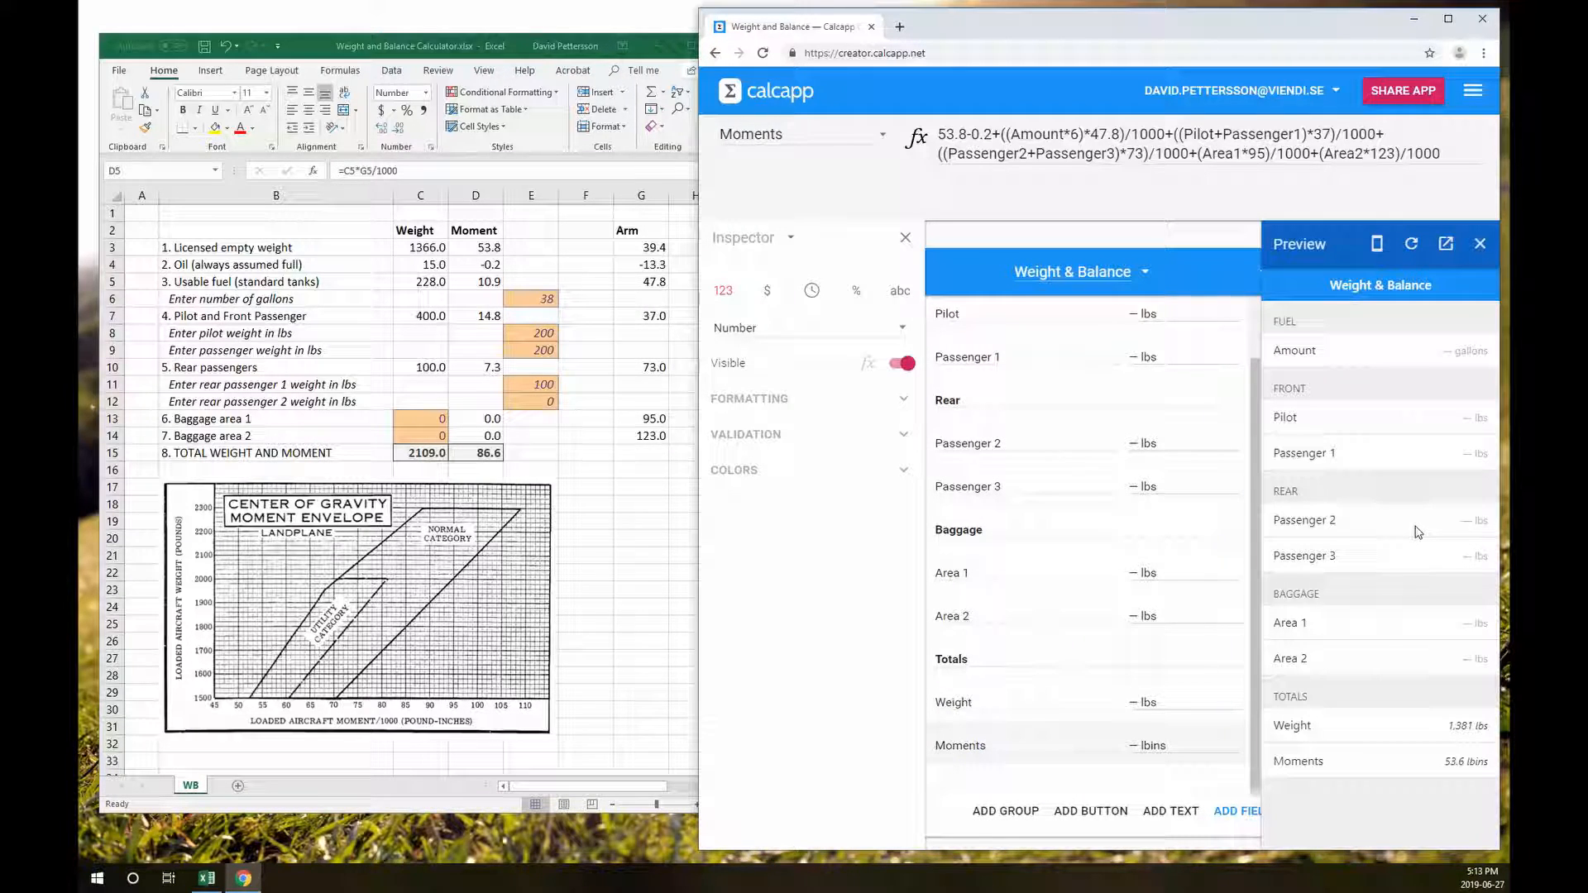
left_click(1423, 356)
type("38")
key("Tab")
type("200")
key("Tab")
type("200")
key("Tab")
type("100")
key("Tab")
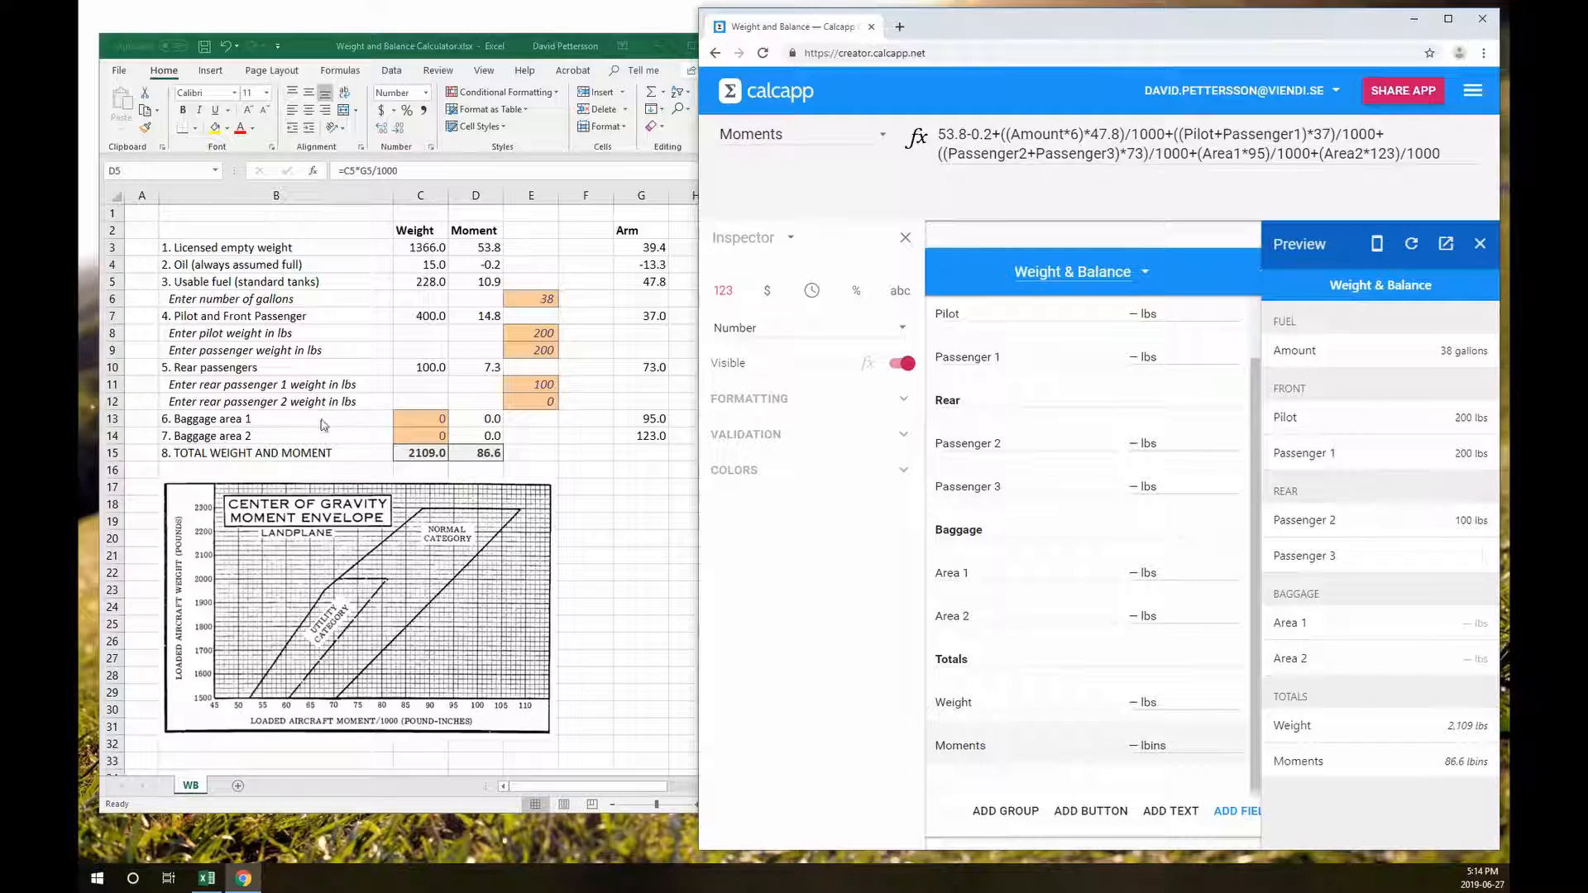
Compare the preview totals with the spreadsheet, and set Area 1 to 10 and Area 2 to 15 in the preview
left_click(403, 463)
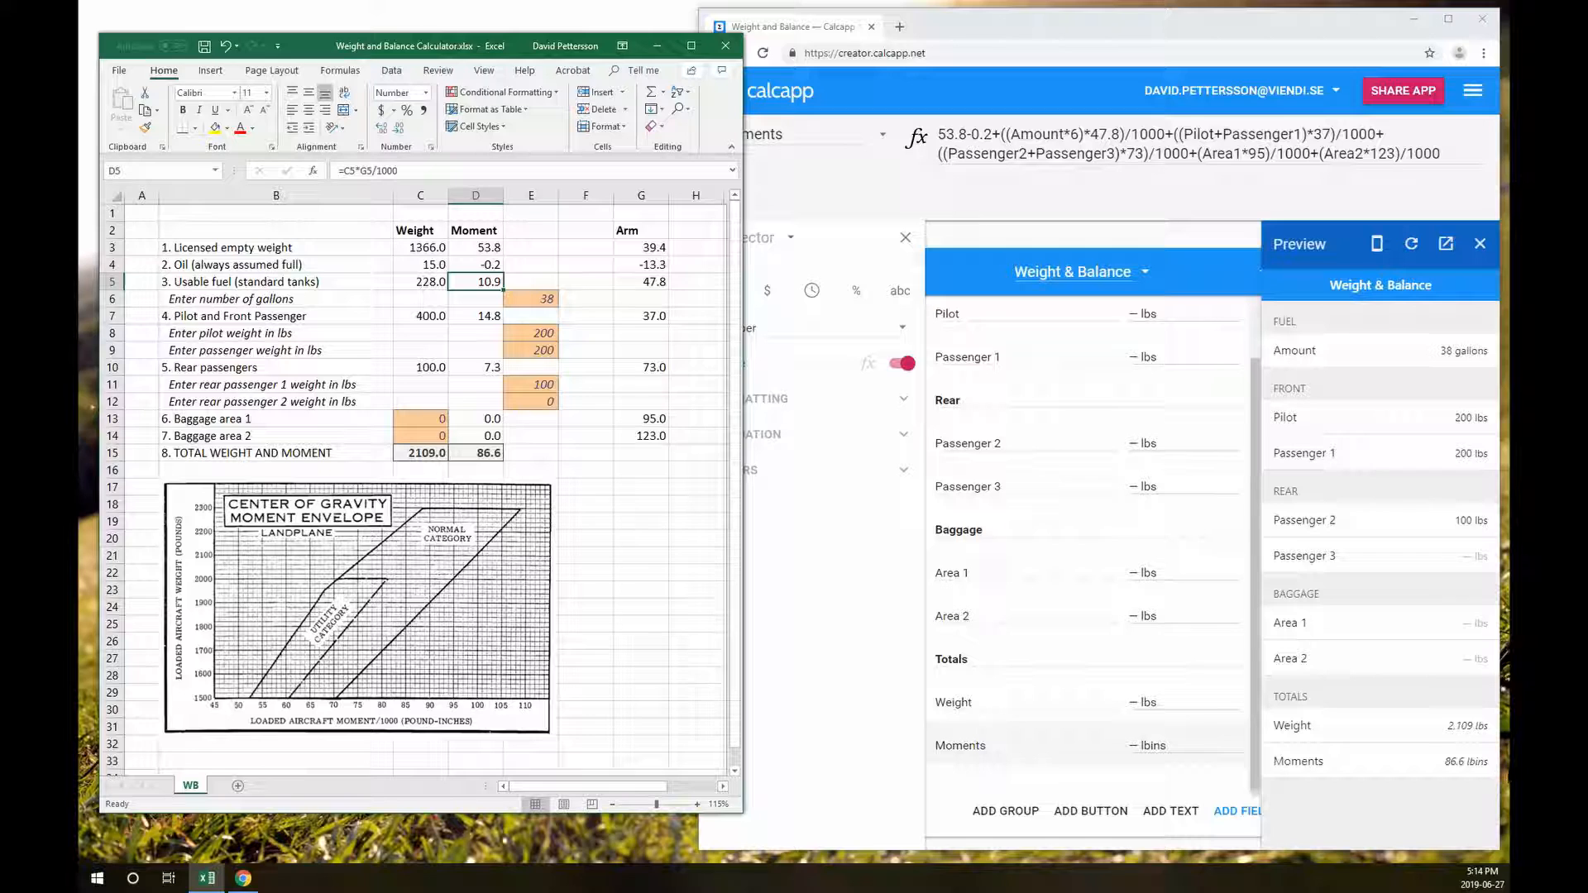
left_click(1473, 623)
type("10")
left_click(1478, 662)
type("15")
key("Tab")
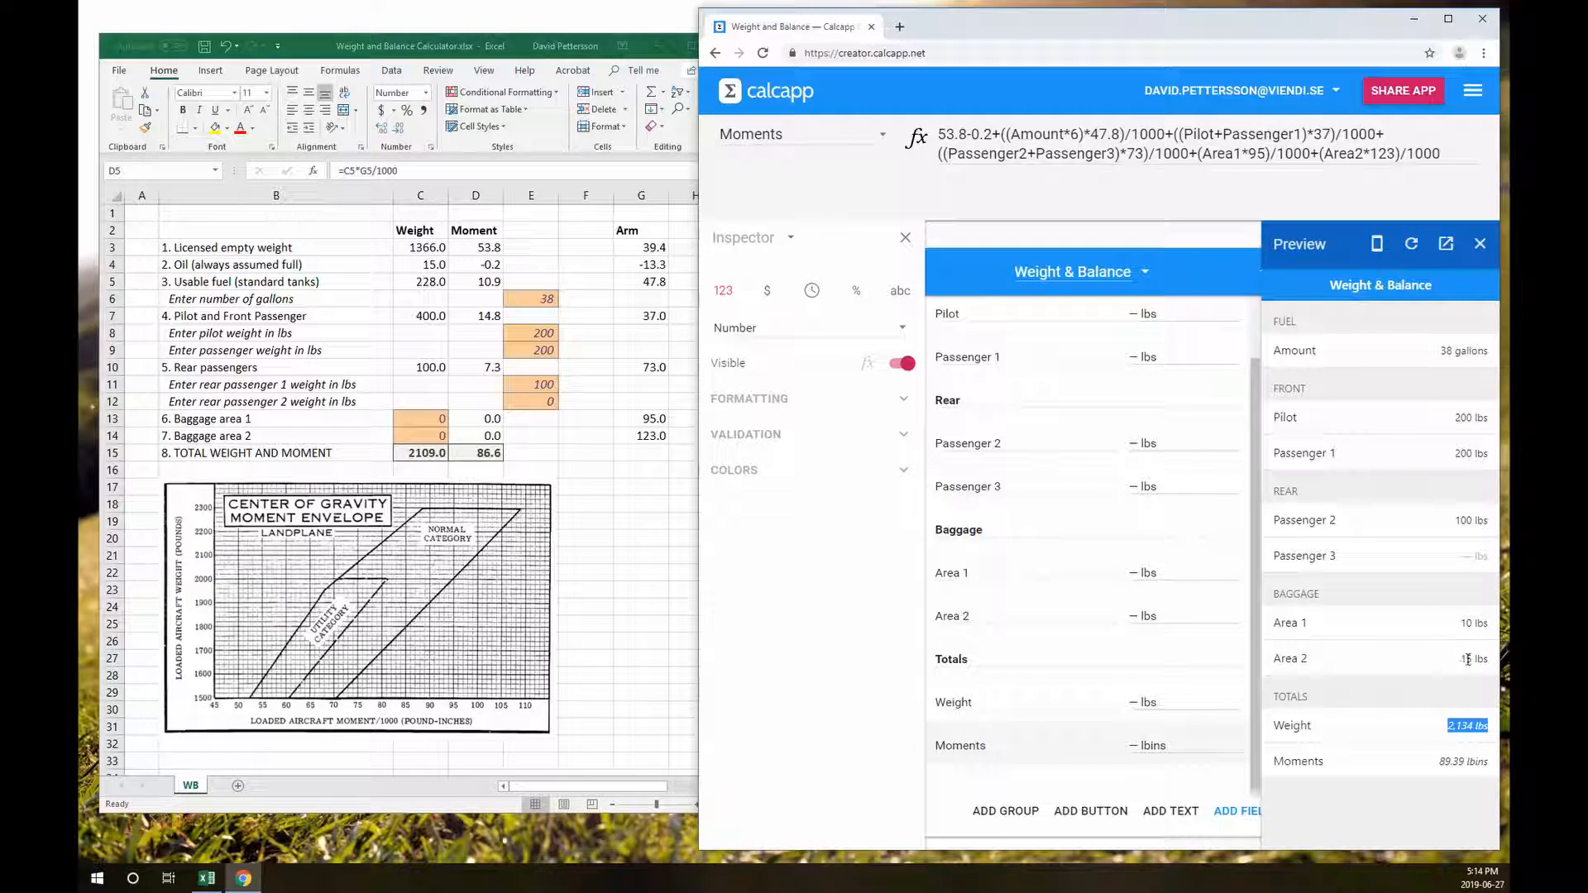
Set baggage area 1 to 10 and baggage area 2 to 15 in the Excel sheet
left_click(439, 420)
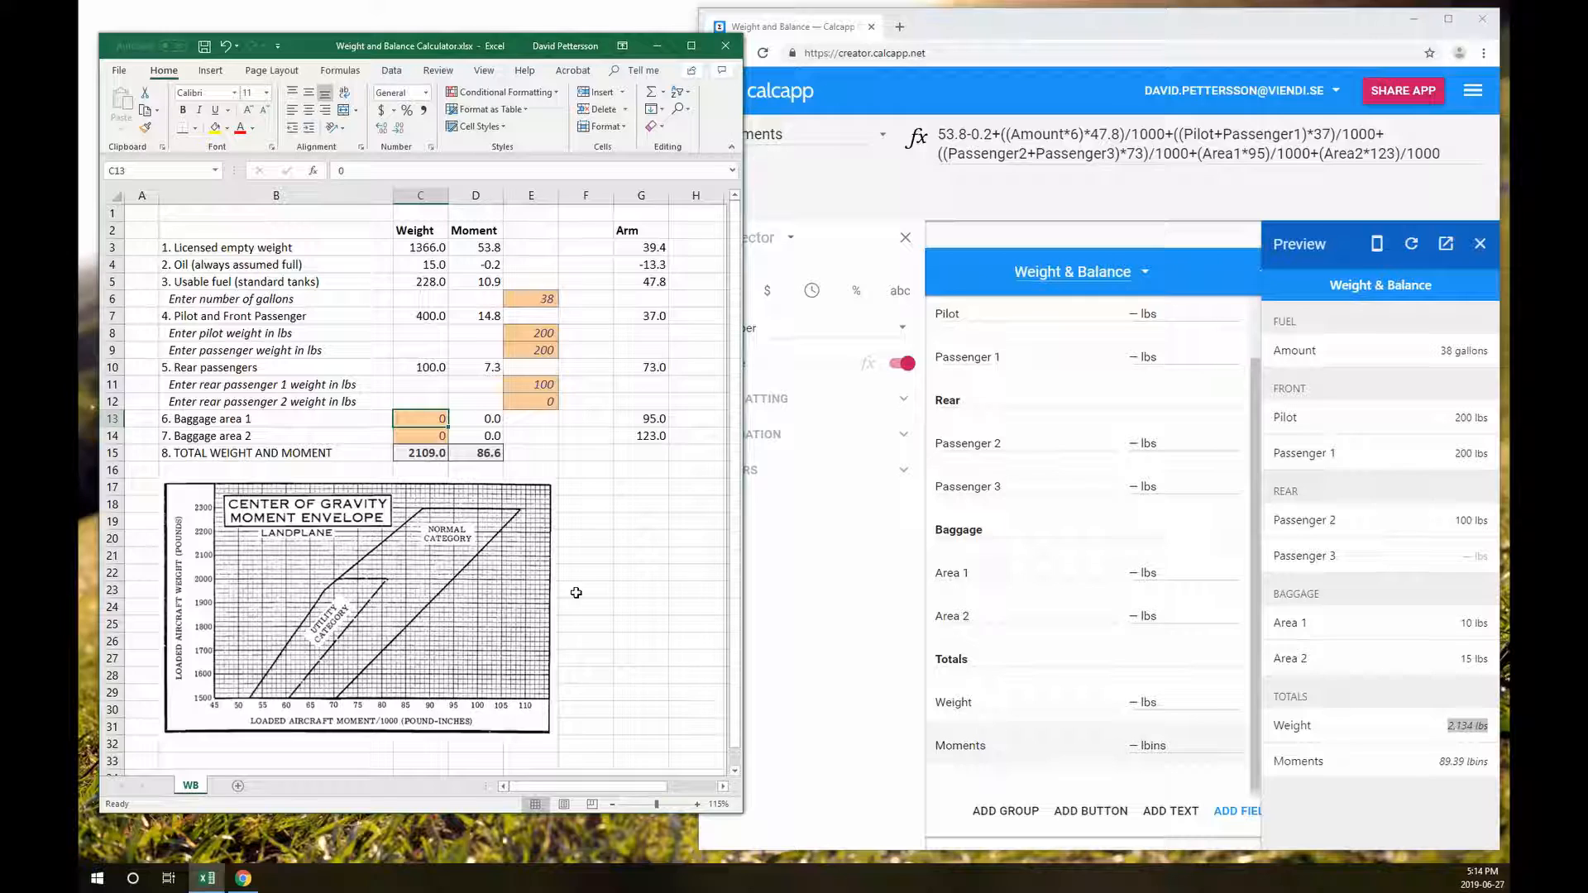
type("10")
key("Return")
type("15")
key("Return")
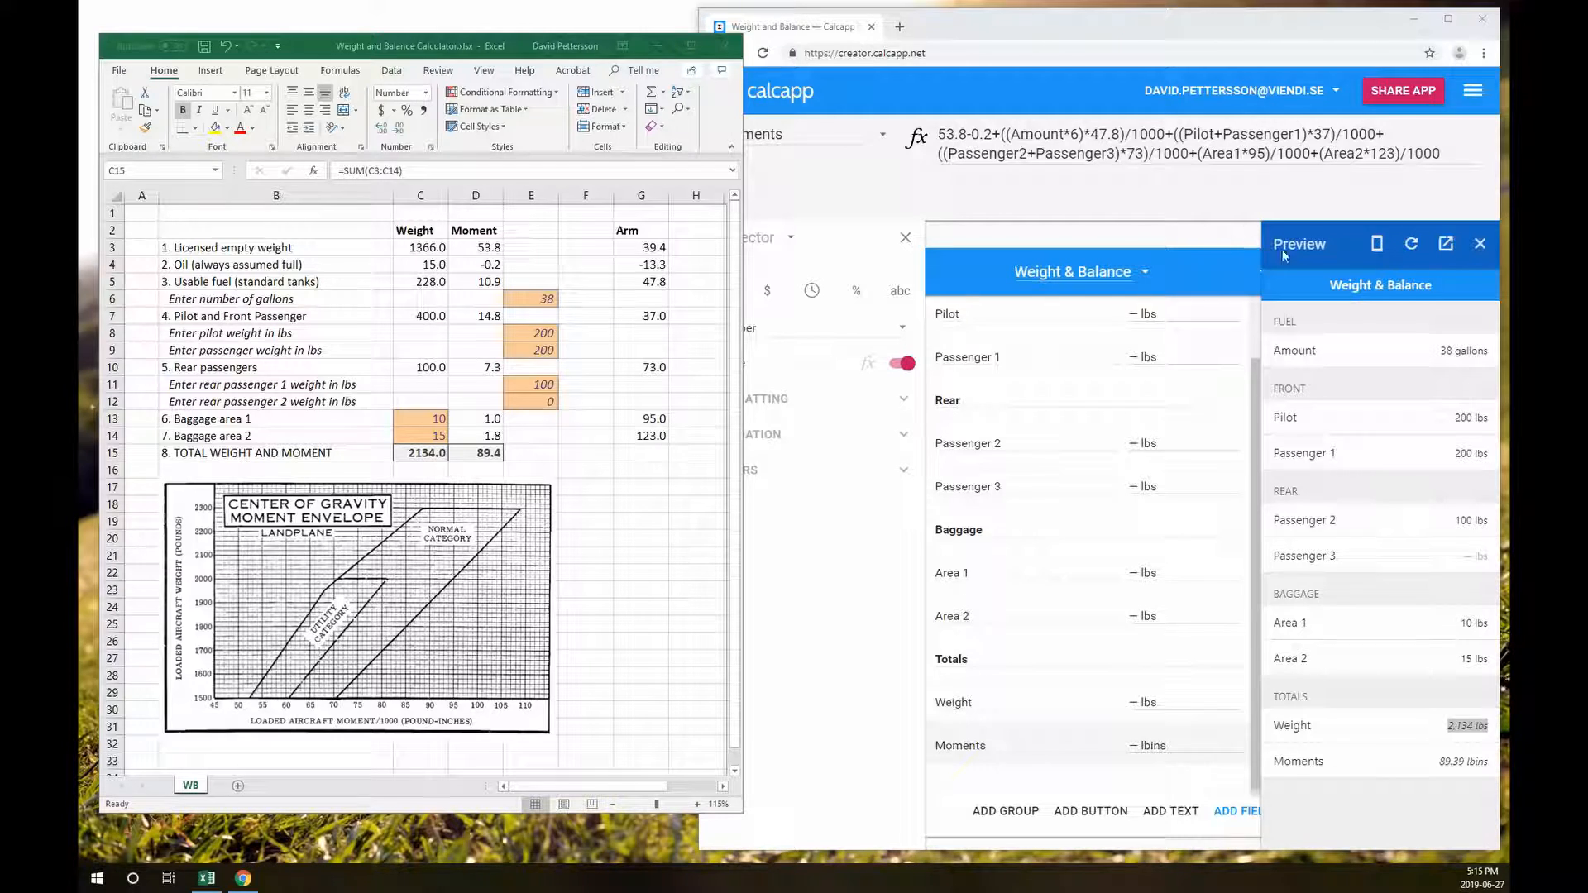
Close the app preview and display the share link for the Calcapp app
left_click(1482, 246)
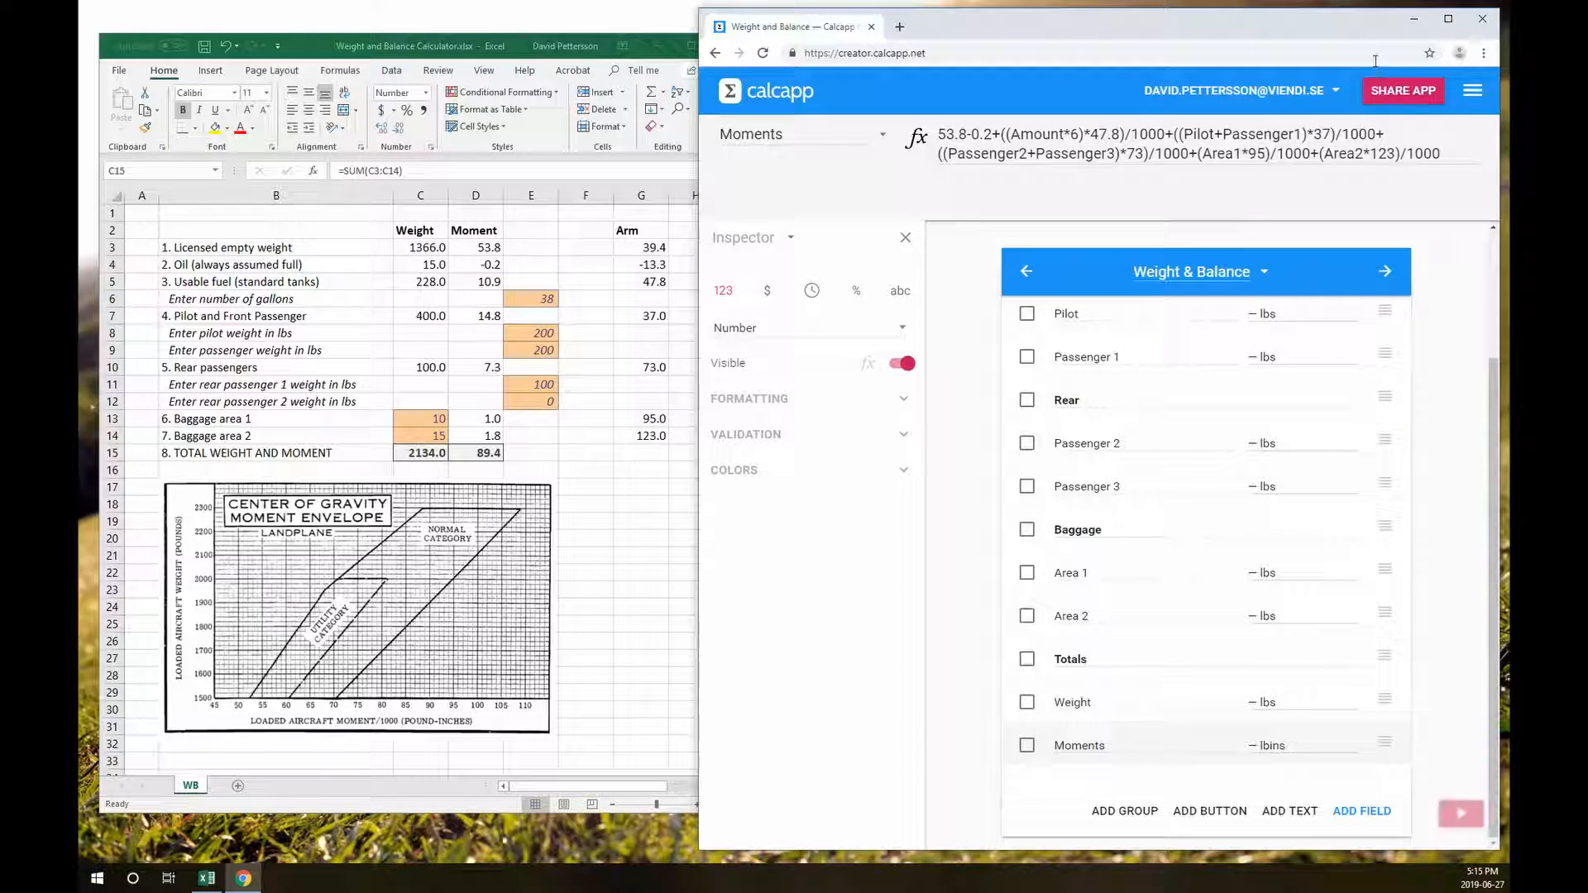
left_click(1395, 93)
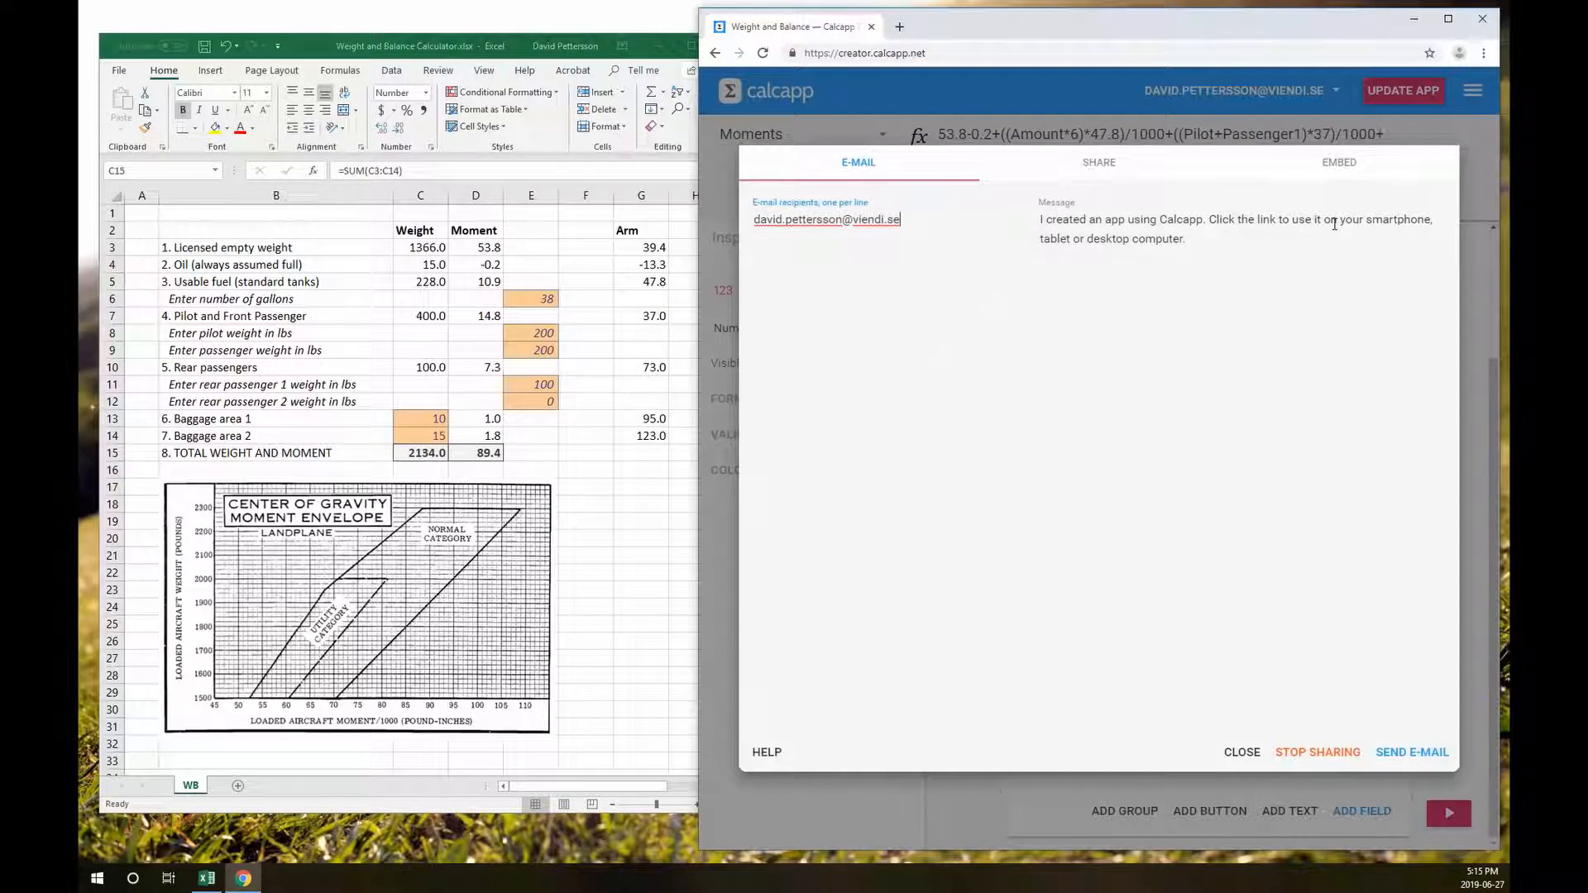
left_click(1095, 165)
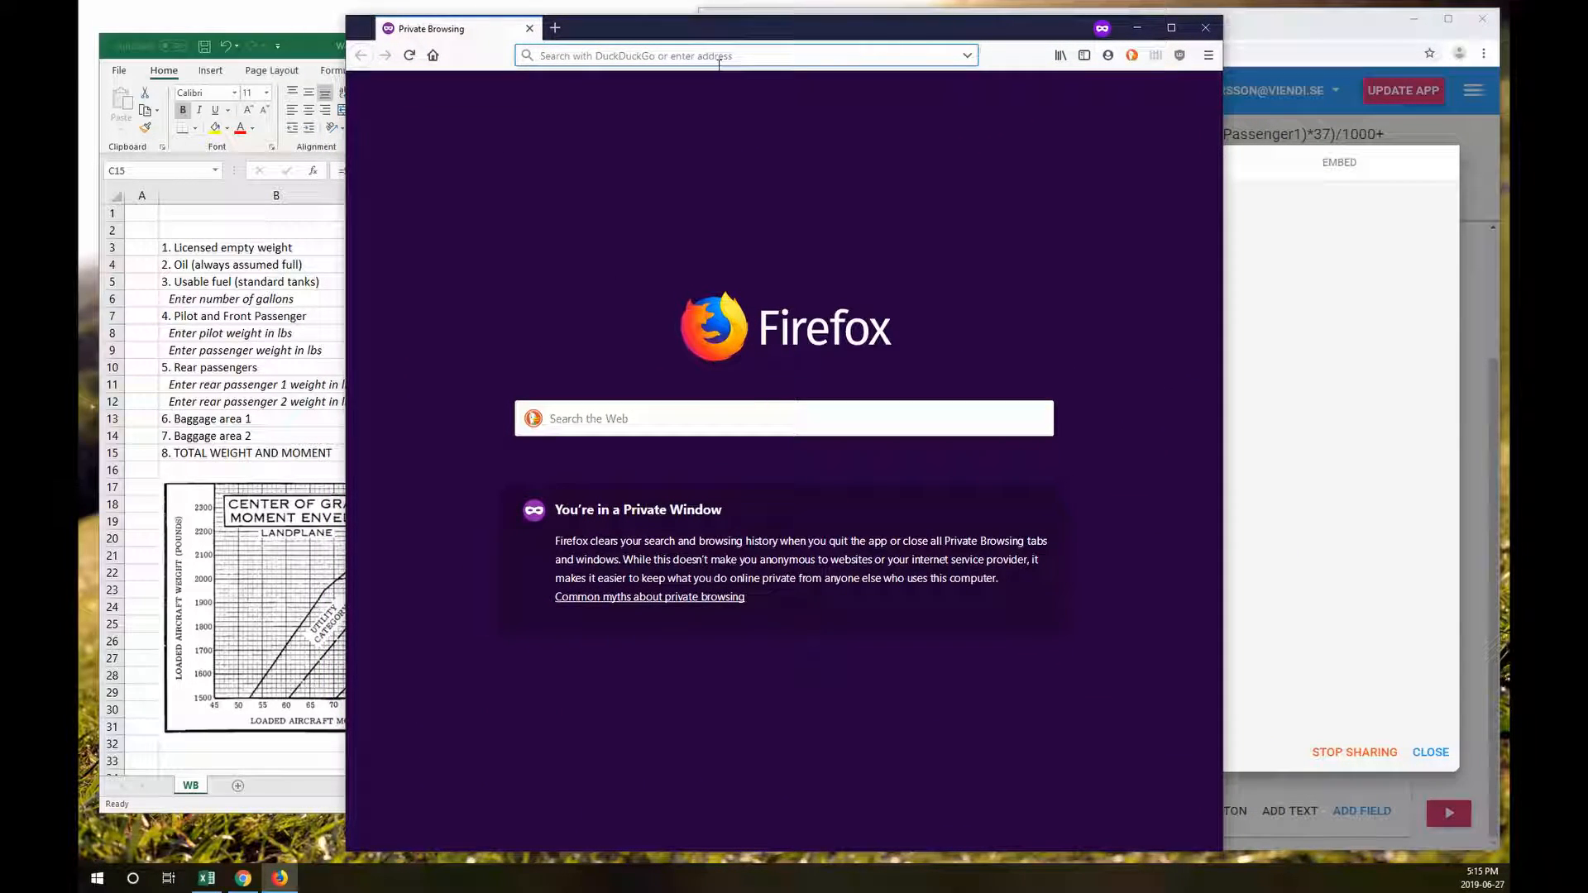
type("https://connect.calcapp.net/?app=7rvpgk")
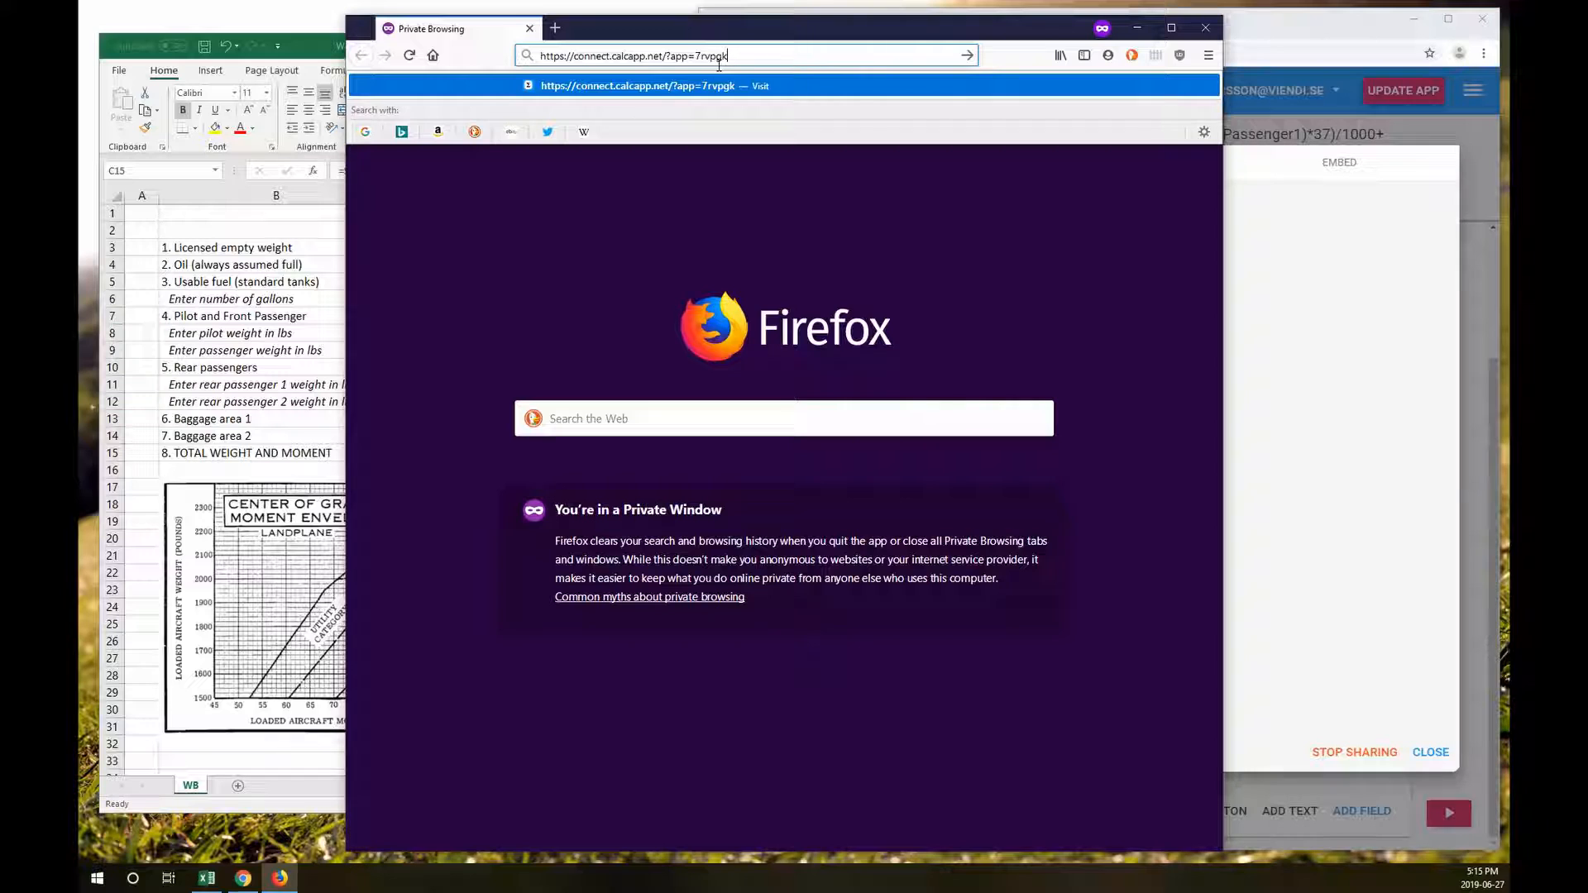
key("Return")
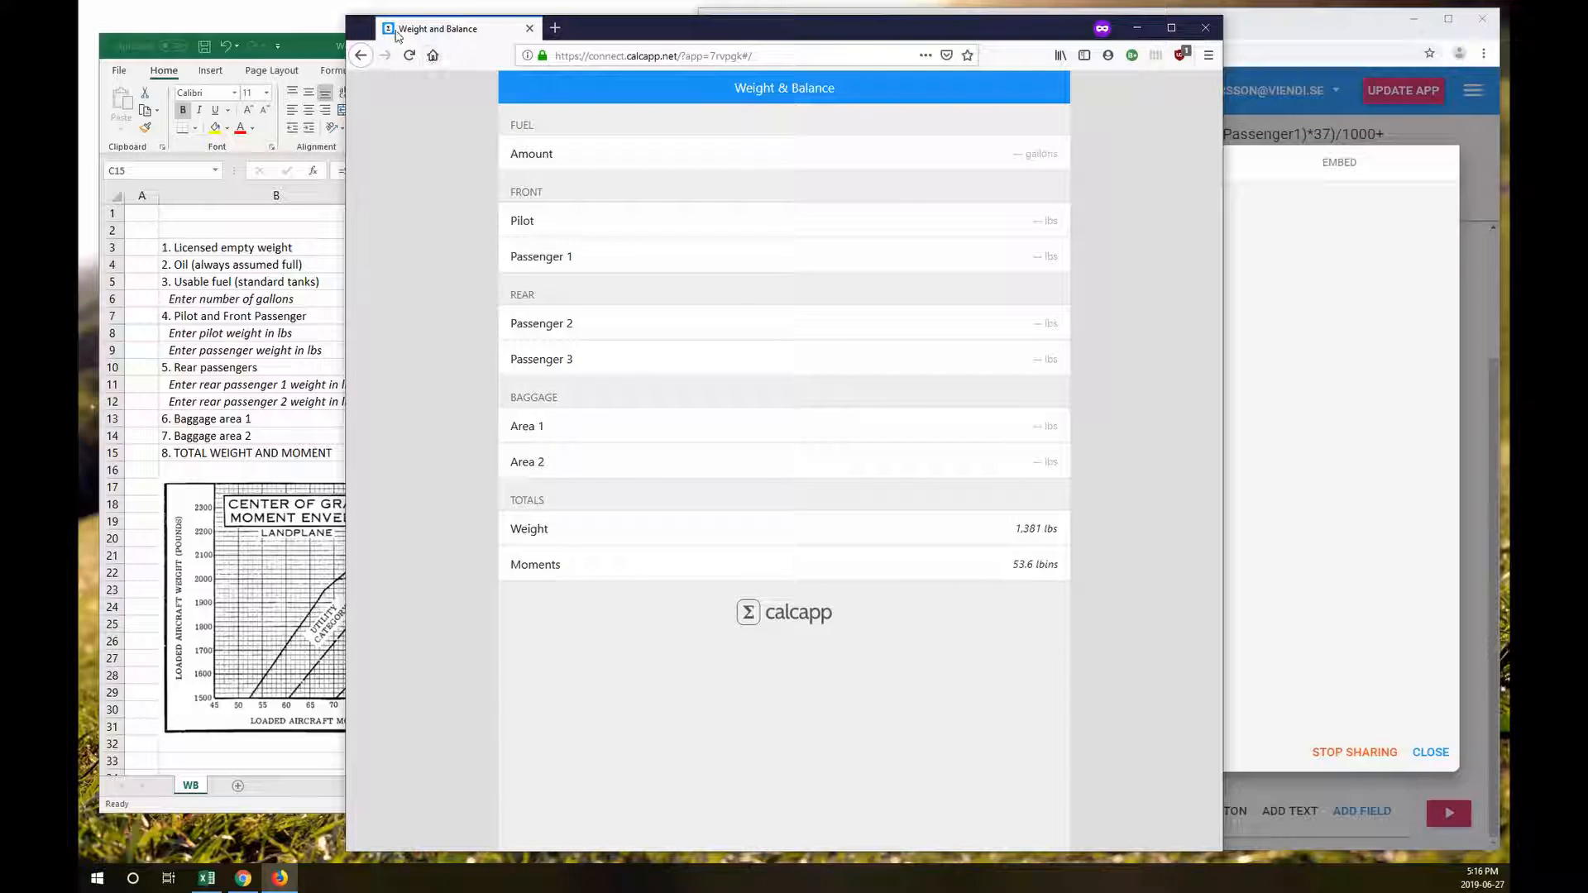
left_click_drag(344, 14, 994, 210)
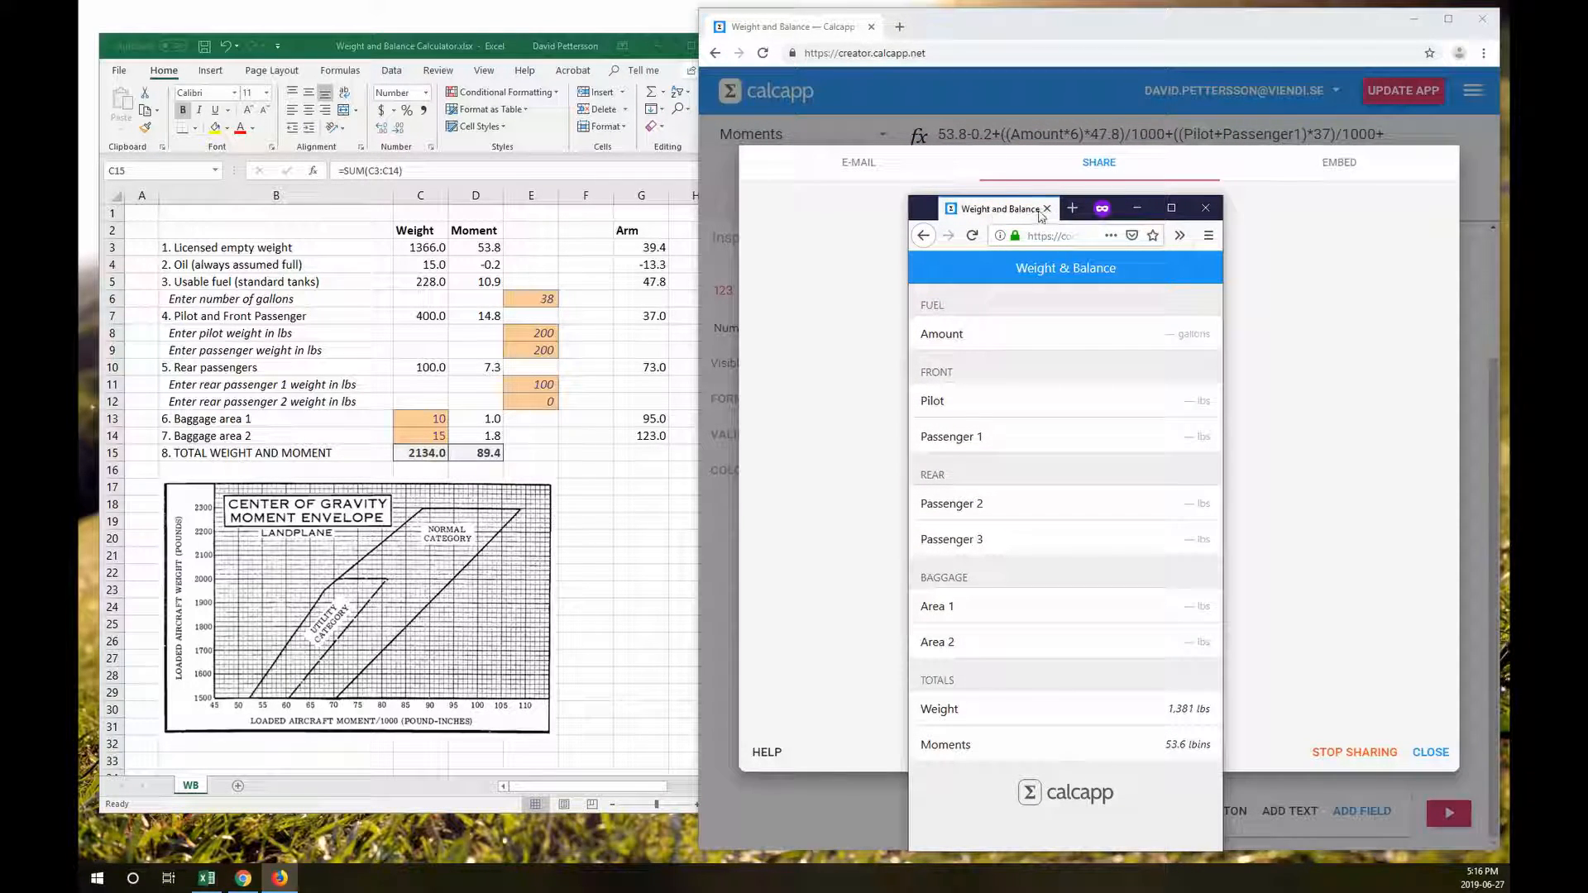
left_click_drag(1114, 207, 808, 102)
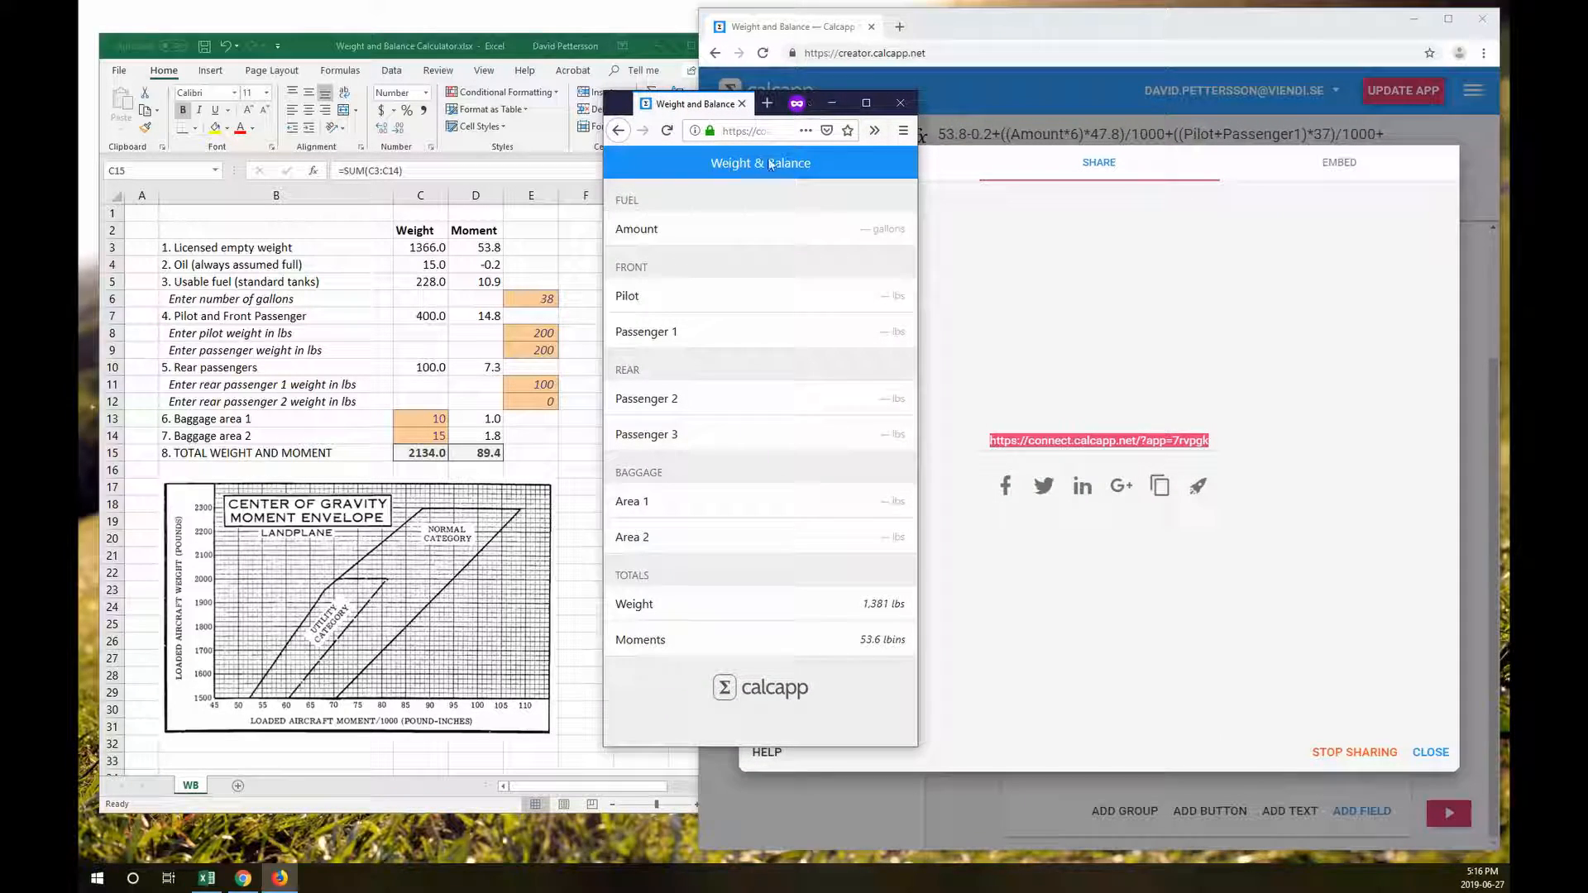
Fill the shared app with fuel 38, Pilot 200, Passenger 1 200, Passenger 2 100, Area 1 10 and Area 2 15
left_click(869, 230)
type("38")
key("Tab")
type("200")
key("Tab")
type("200")
key("Tab")
type("100")
key("Tab")
key("Tab")
type("10")
key("Tab")
type("15")
key("Tab")
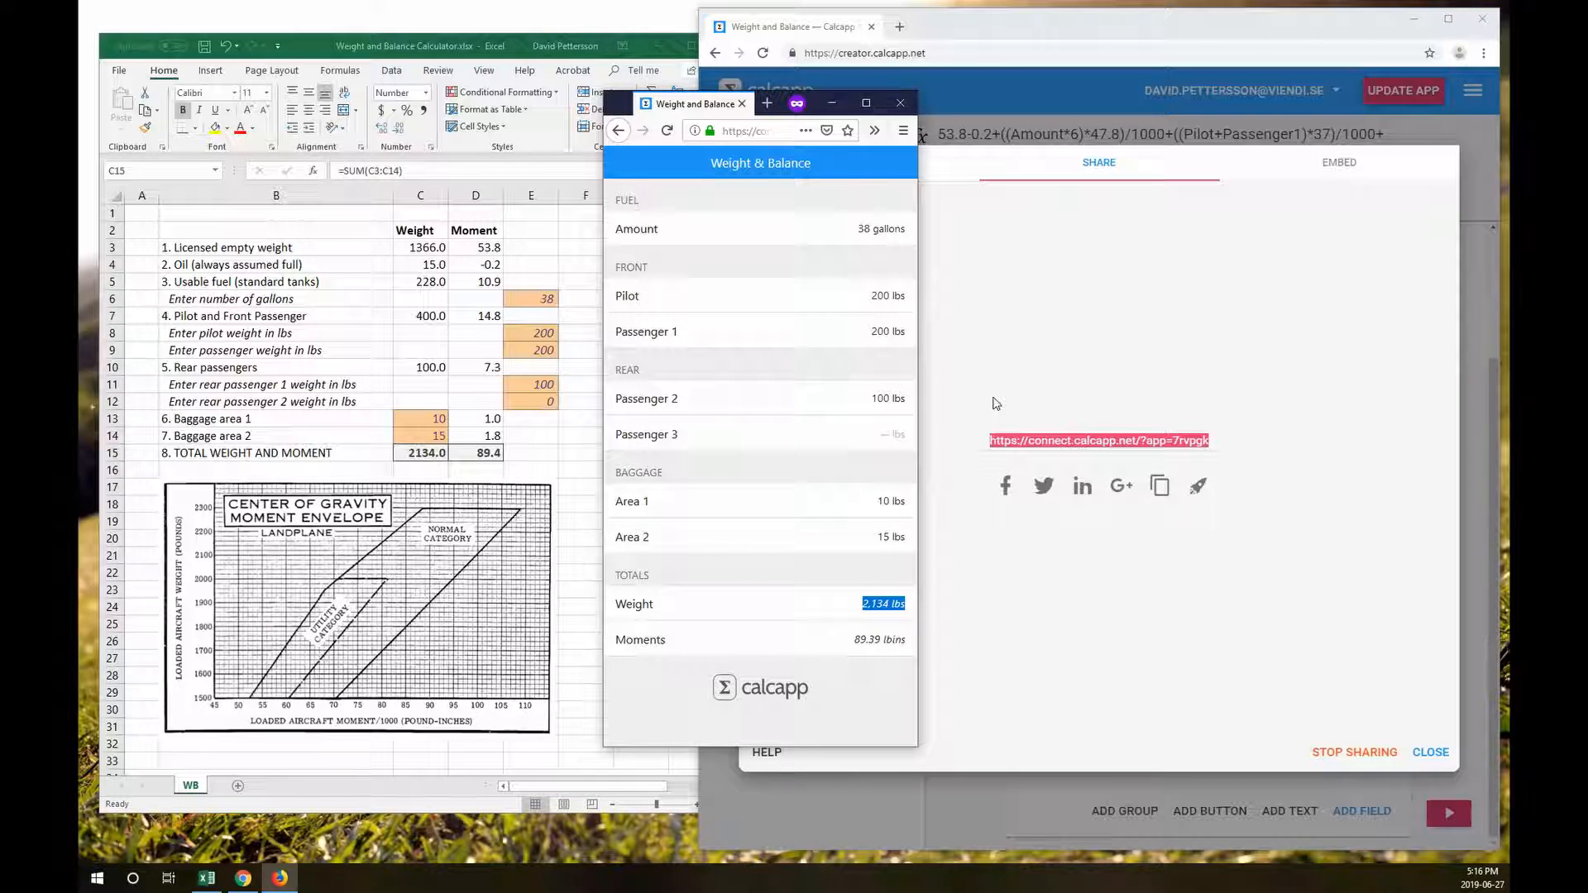